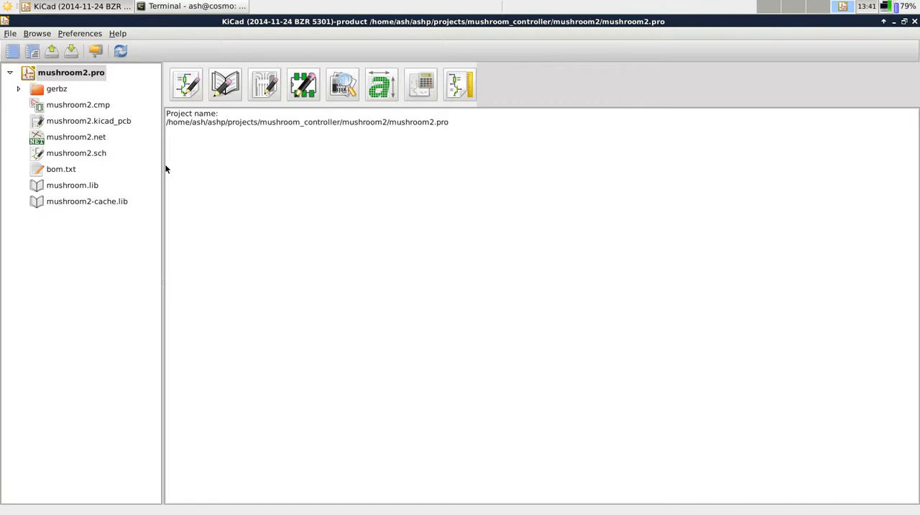
Look through the Gerber files in the gerbz folder, including the edge cuts, front copper, front mask and front silkscreen
left_click(85, 88)
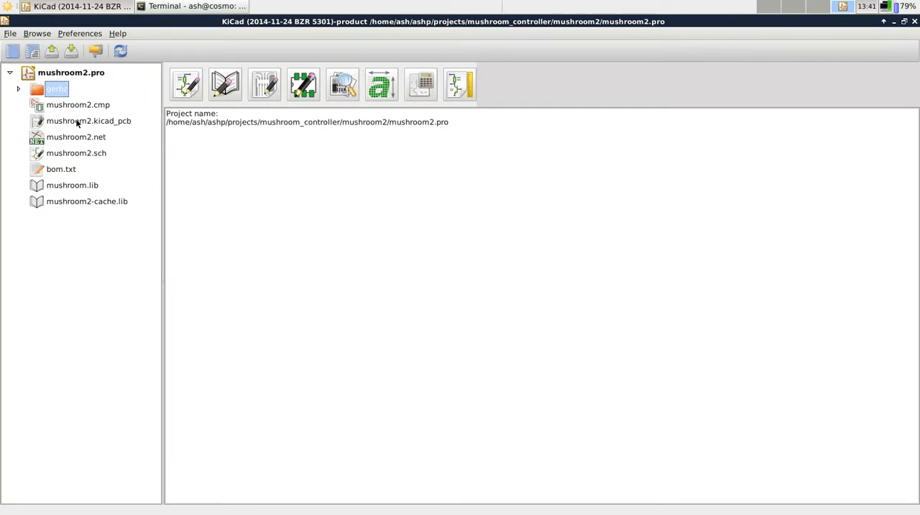
left_click(18, 89)
left_click(19, 89)
left_click(19, 90)
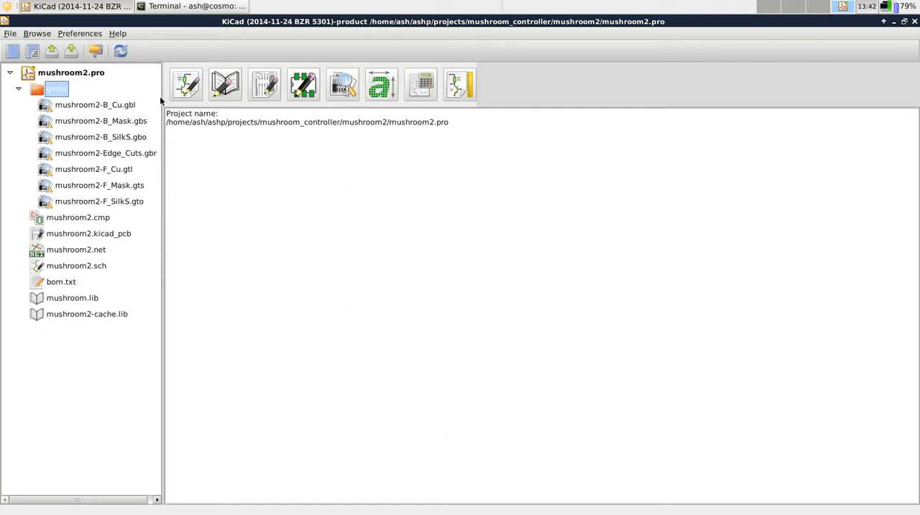
left_click(103, 156)
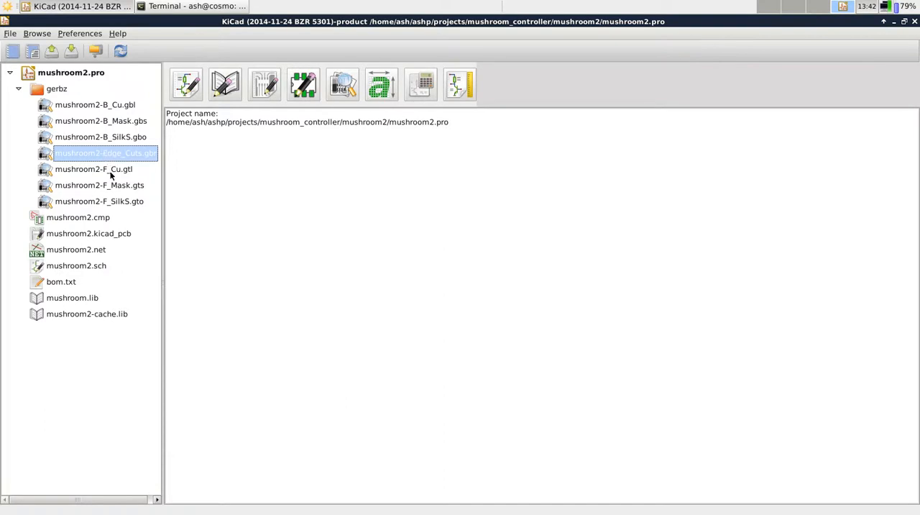
left_click(98, 171)
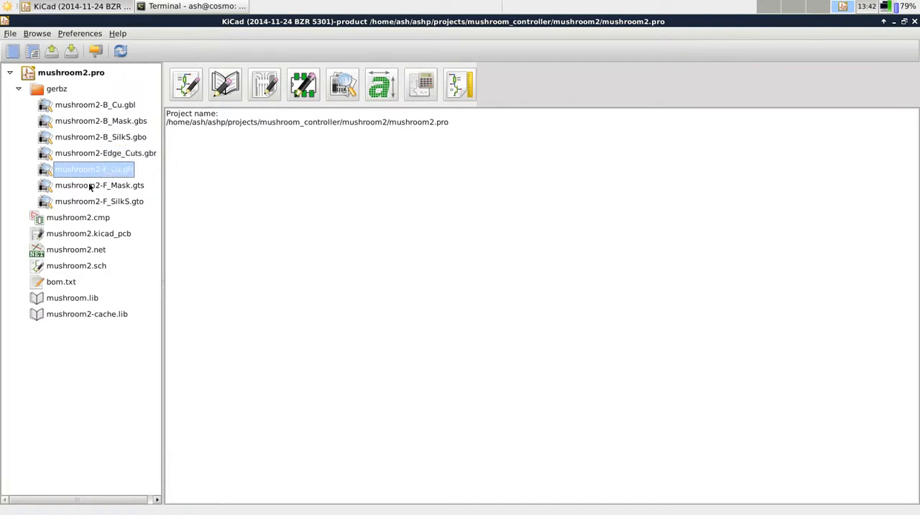
left_click(113, 184)
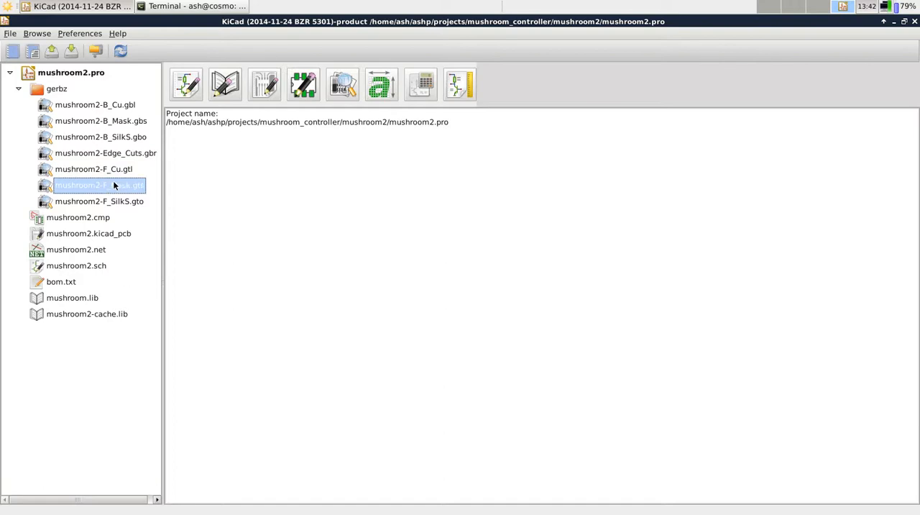
left_click(69, 202)
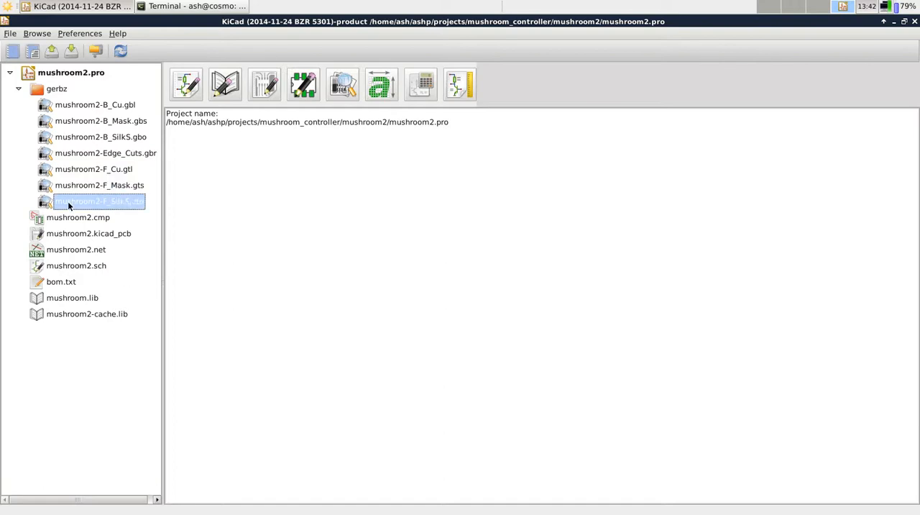
left_click(18, 89)
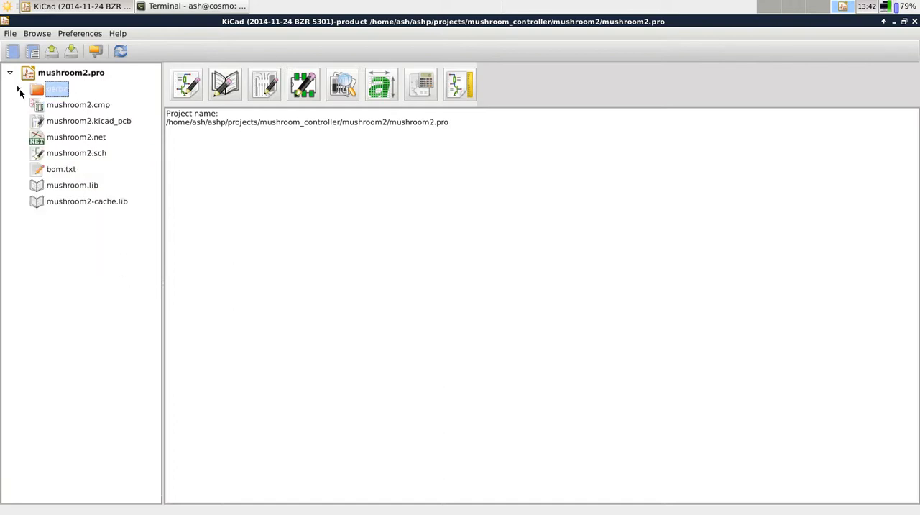
Review the mushroom2 project files, covering the component, board, netlist, schematic, bom.txt and mushroom.lib files
left_click(61, 105)
left_click(55, 92)
left_click(64, 107)
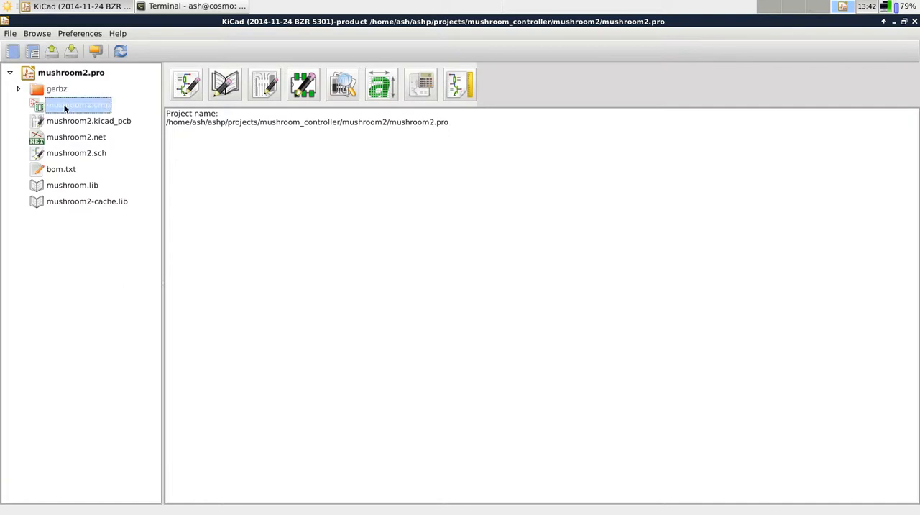
left_click(73, 144)
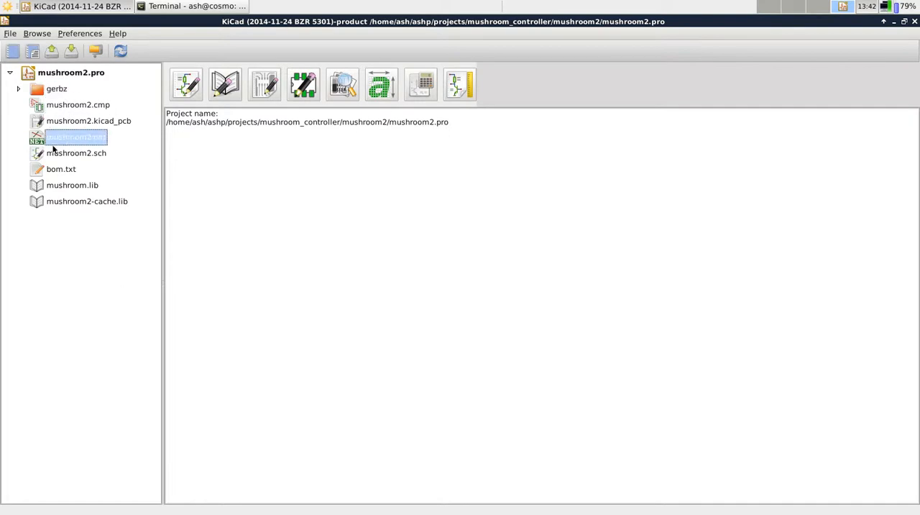
left_click(79, 153)
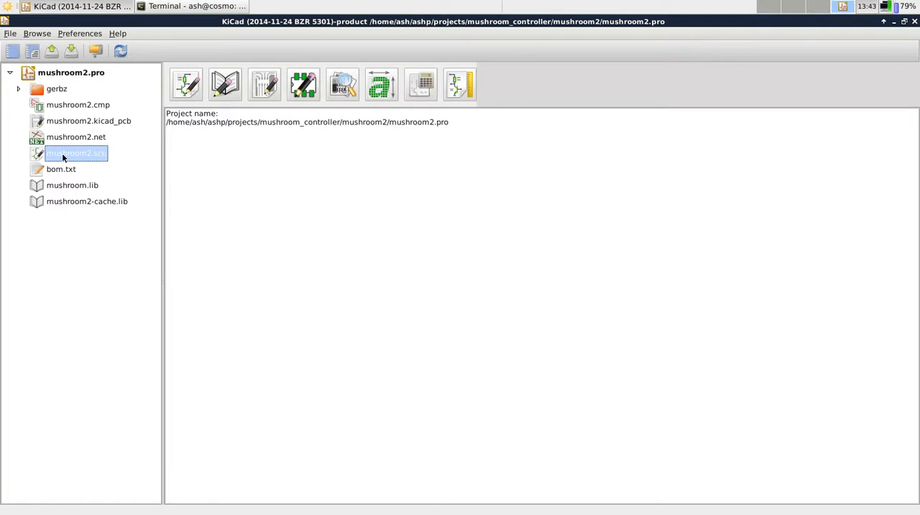
left_click(82, 140)
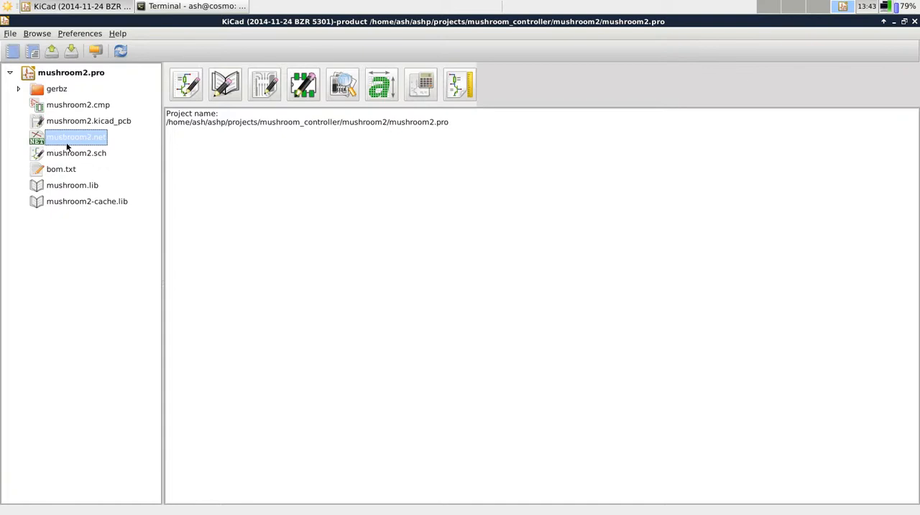
left_click(89, 108)
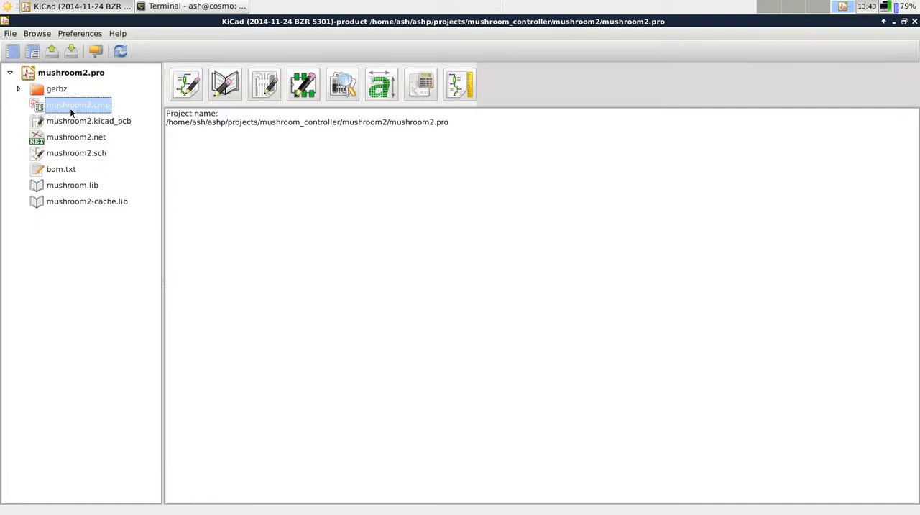
left_click(103, 127)
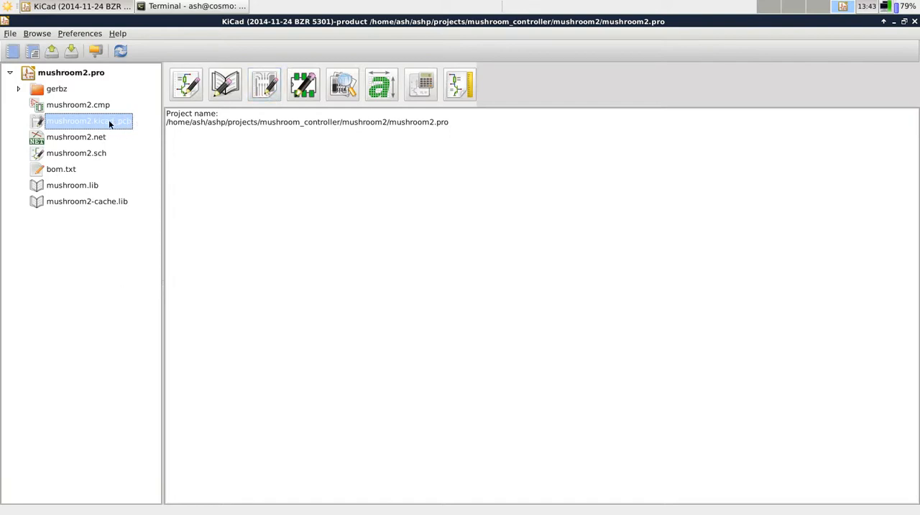
left_click(78, 108)
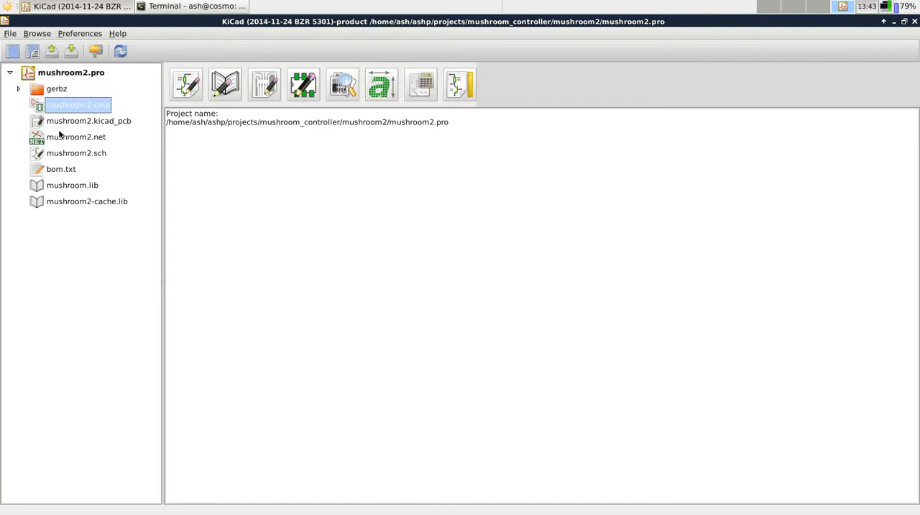
left_click(61, 171)
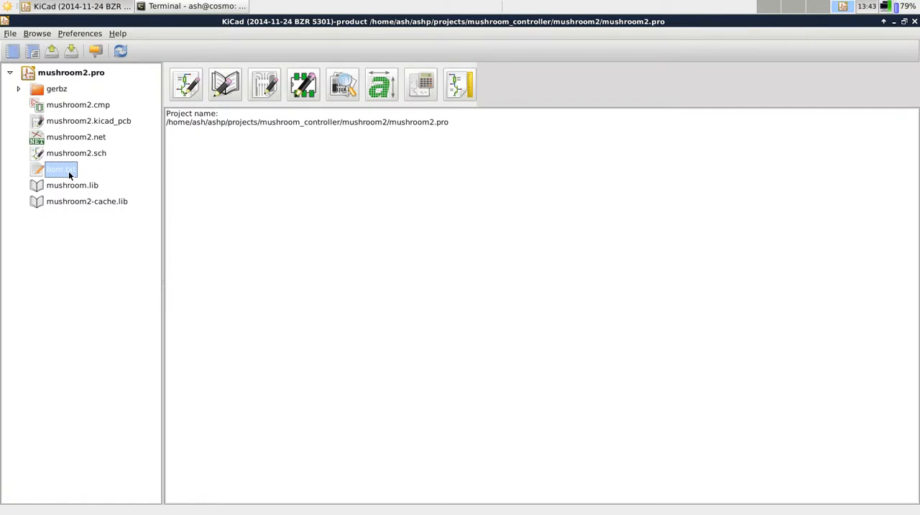
left_click(70, 188)
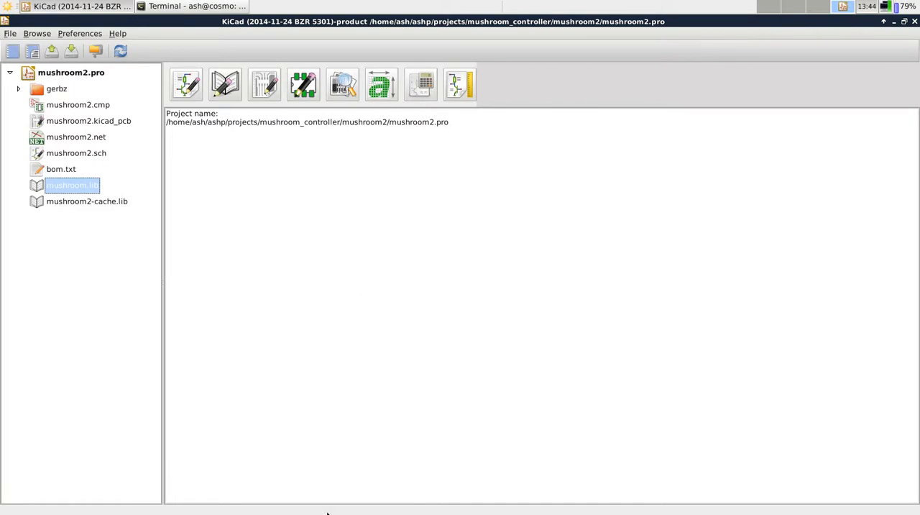
Open the mushroom2.sch schematic for editing
double_click(98, 152)
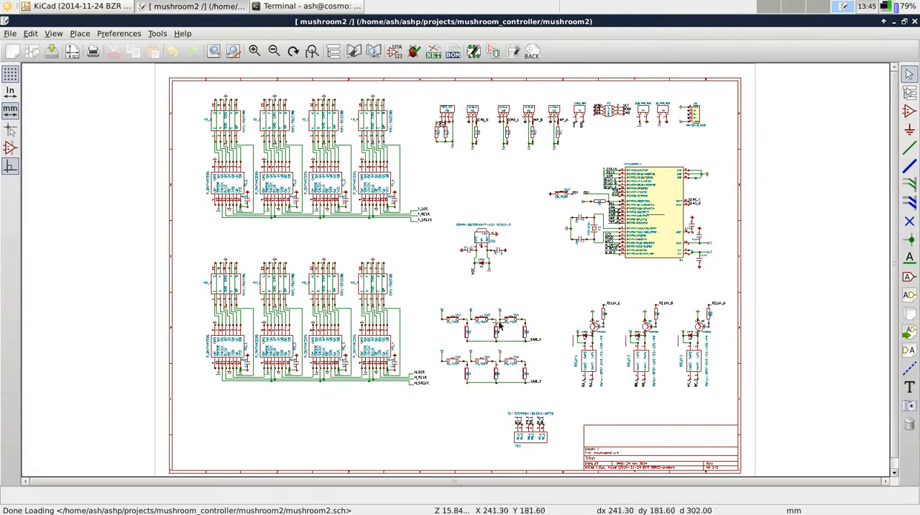
scroll(491, 390, "up", 4)
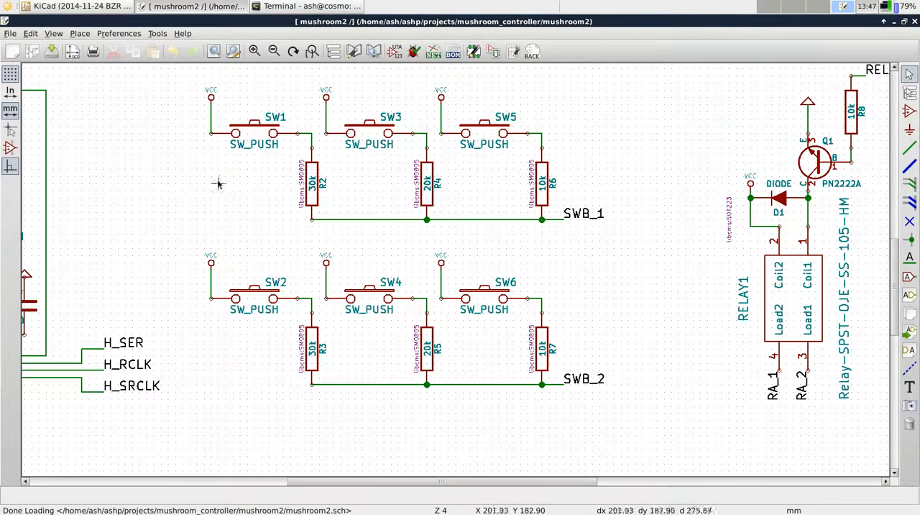
Examine the ATMEGA328P-A pin labels, the push-button resistor networks and the SN74HC595 shift-register chain in the schematic
left_click_drag(418, 489, 694, 487)
left_click_drag(894, 277, 888, 193)
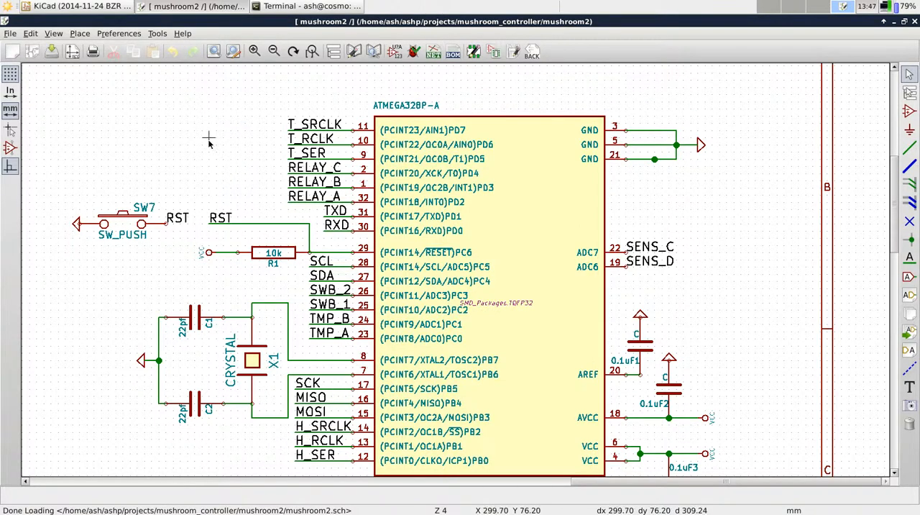
key("w")
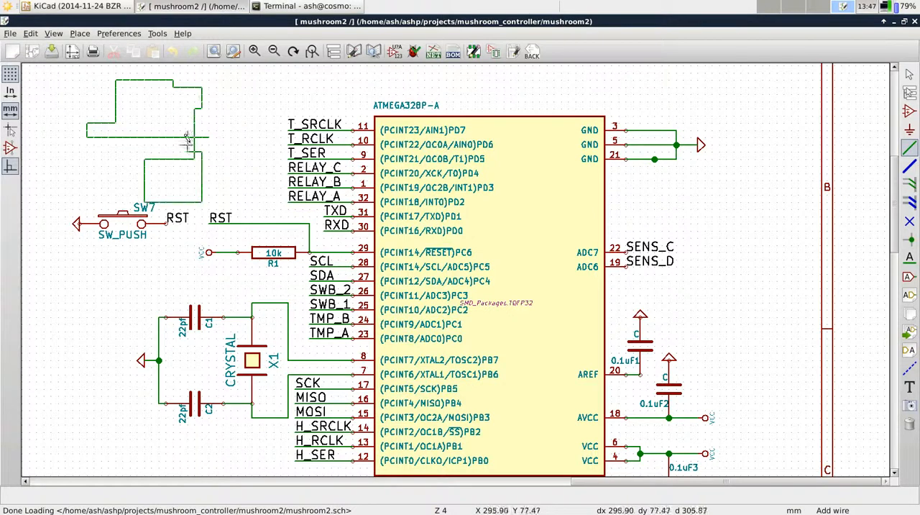
key("Escape")
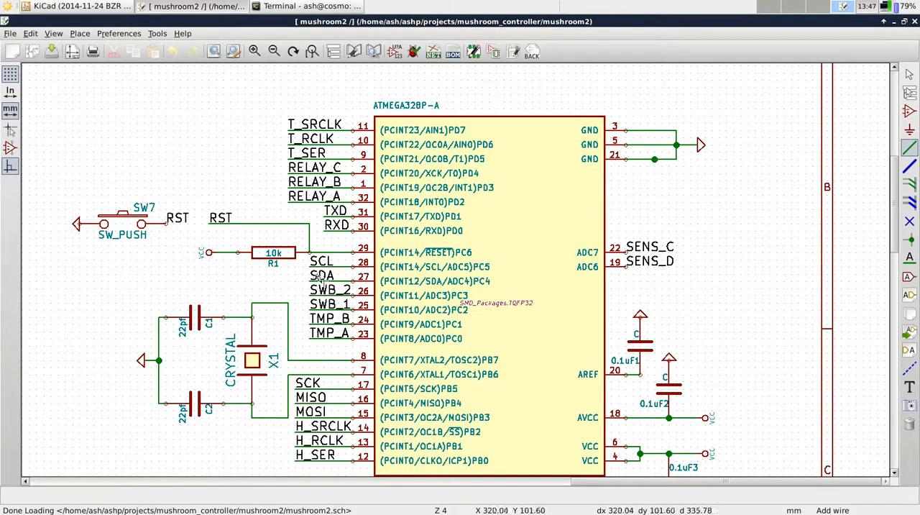
left_click_drag(618, 483, 369, 484)
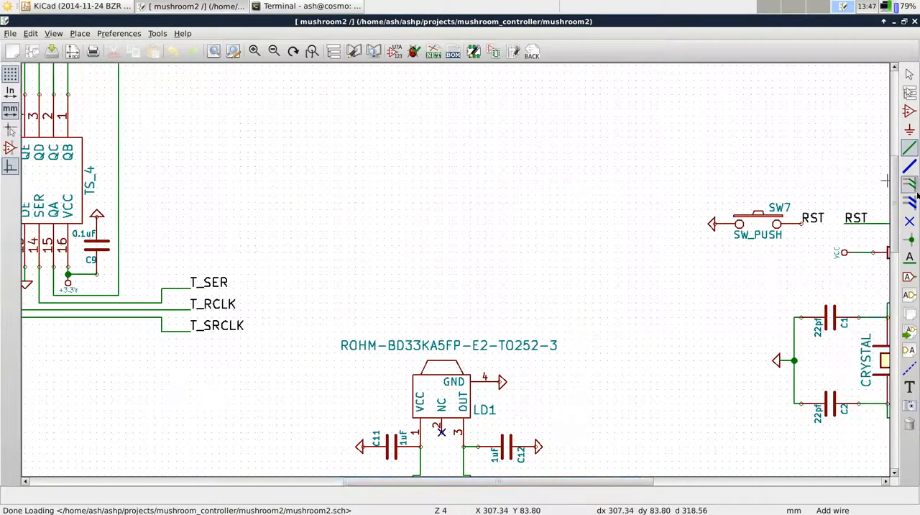
left_click_drag(895, 191, 896, 286)
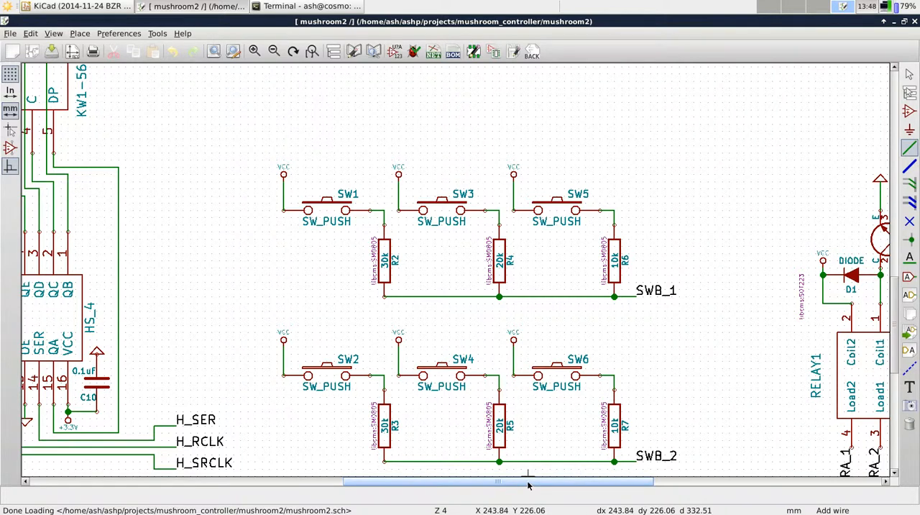
left_click_drag(528, 485, 270, 480)
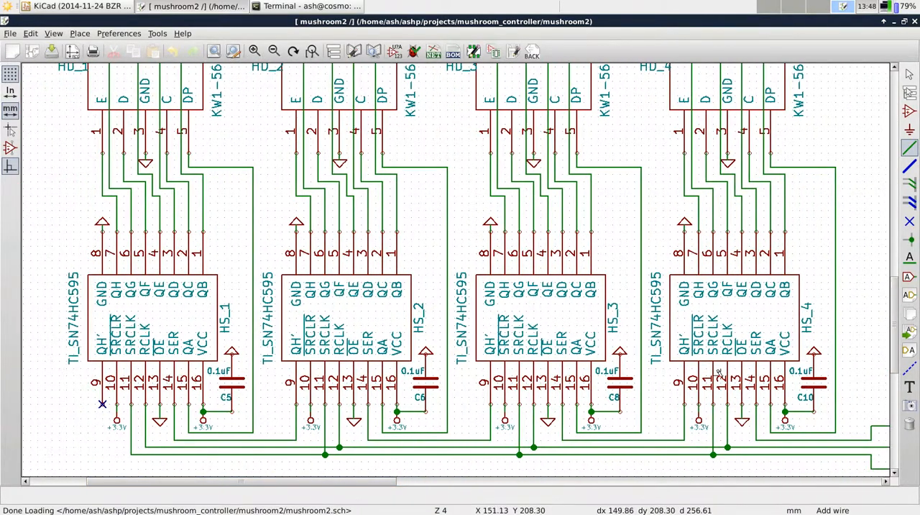
left_click_drag(895, 336, 884, 357)
left_click_drag(384, 481, 672, 490)
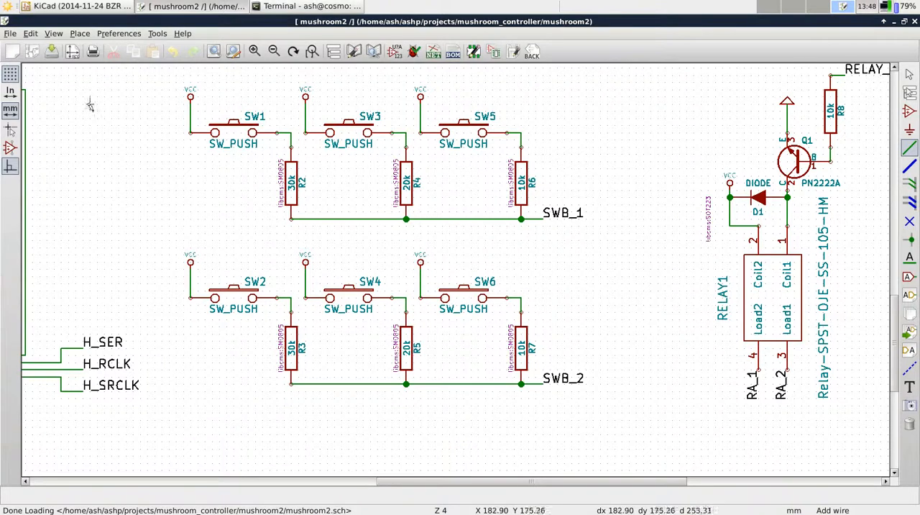
left_click(81, 33)
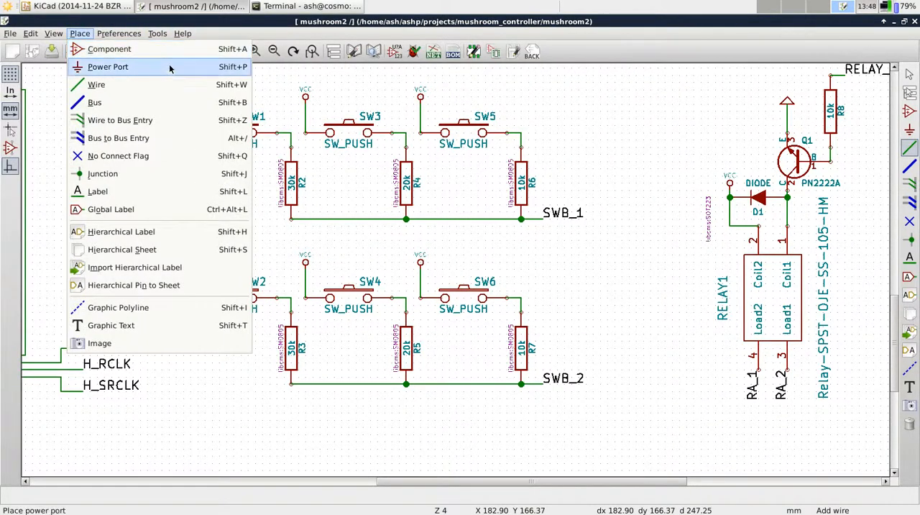
left_click(148, 29)
key("a")
left_click(102, 161)
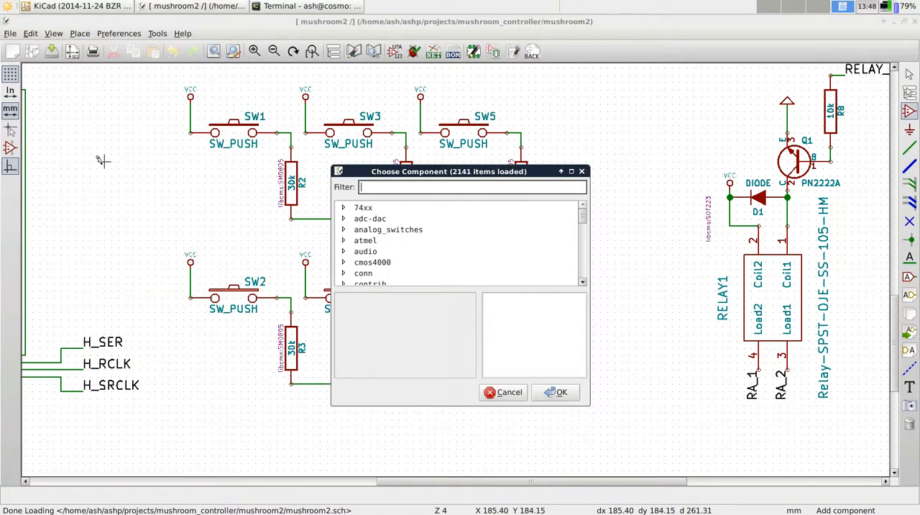
left_click(582, 171)
scroll(103, 180, "down", 1)
scroll(453, 265, "down", 1)
scroll(431, 277, "up", 3)
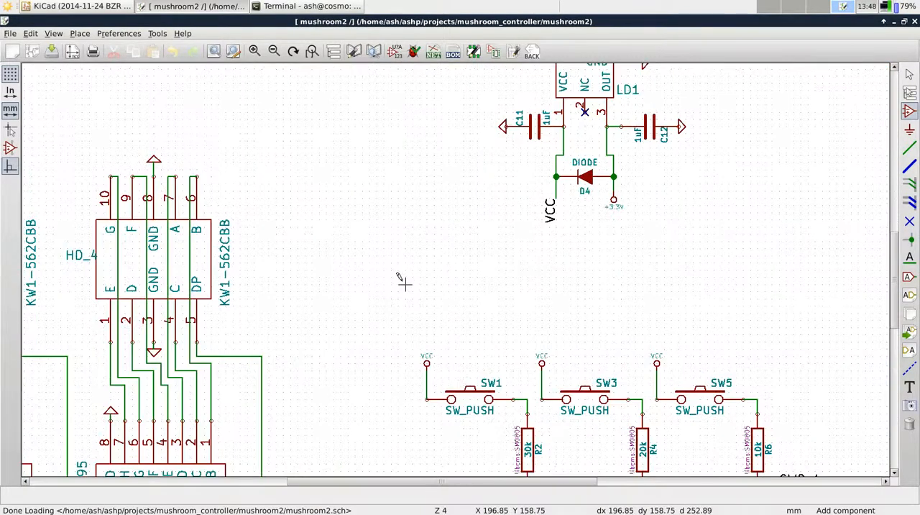
right_click(337, 183)
key("Escape")
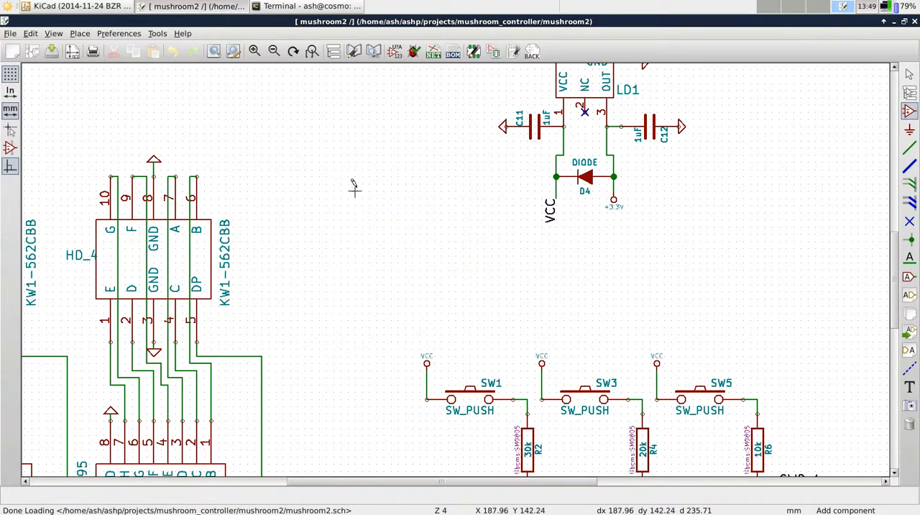
Consult the schematic editor's hotkeys list for the Add Component shortcut and close the list
left_click(119, 33)
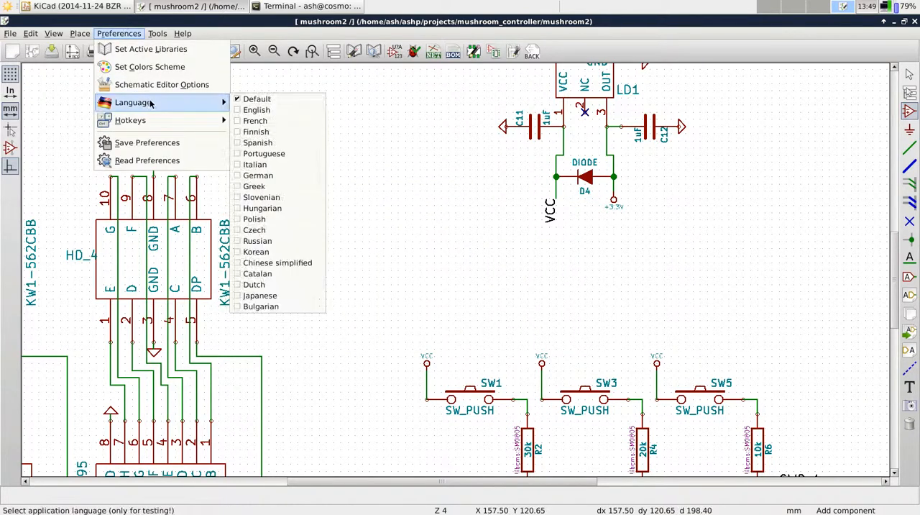
mouse_move(153, 120)
left_click(264, 119)
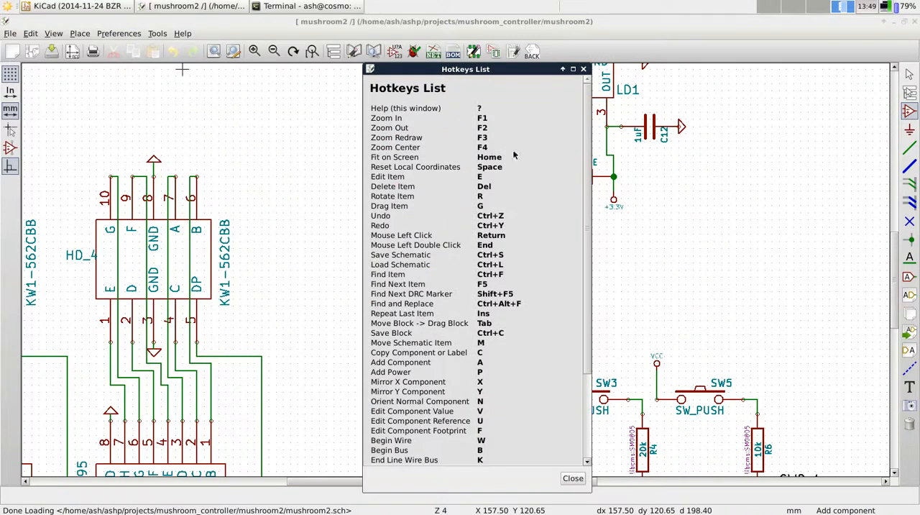
scroll(586, 162, "down", 2)
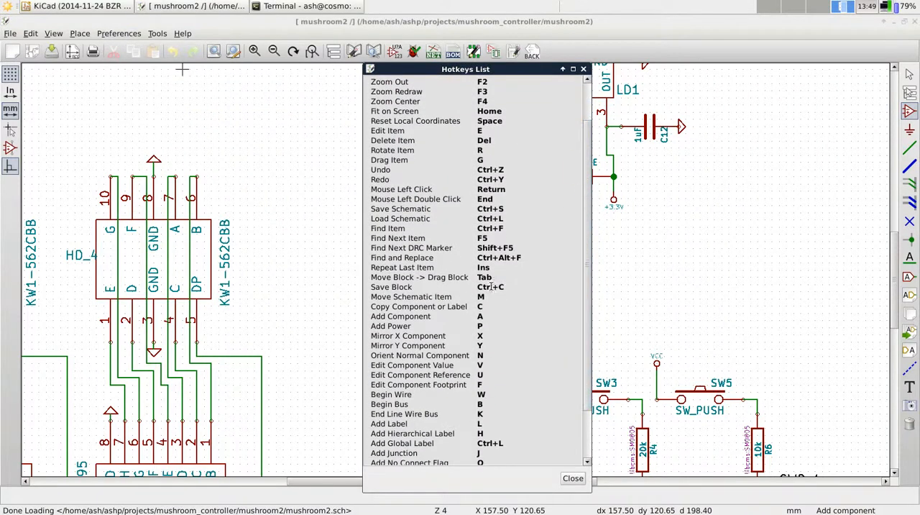
left_click_drag(429, 314, 481, 316)
left_click(374, 317)
left_click(507, 322)
left_click(583, 69)
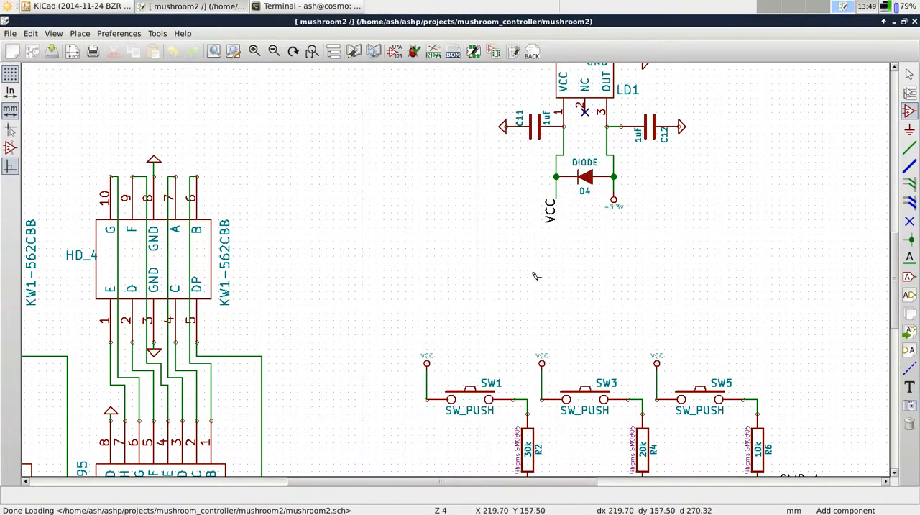
scroll(891, 282, "down", 1)
left_click_drag(891, 282, 893, 321)
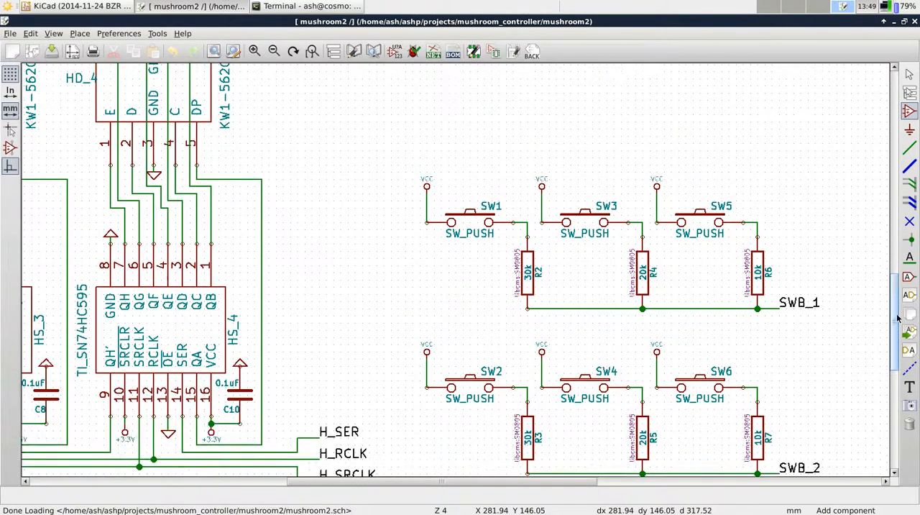
left_click_drag(540, 480, 616, 480)
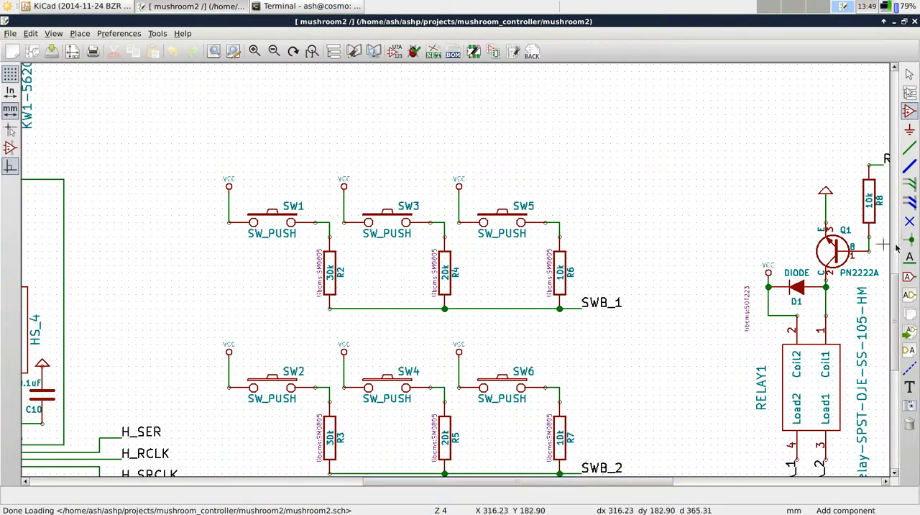
Place an LED component in the empty area above the SW5 push-button
left_click_drag(895, 289, 891, 270)
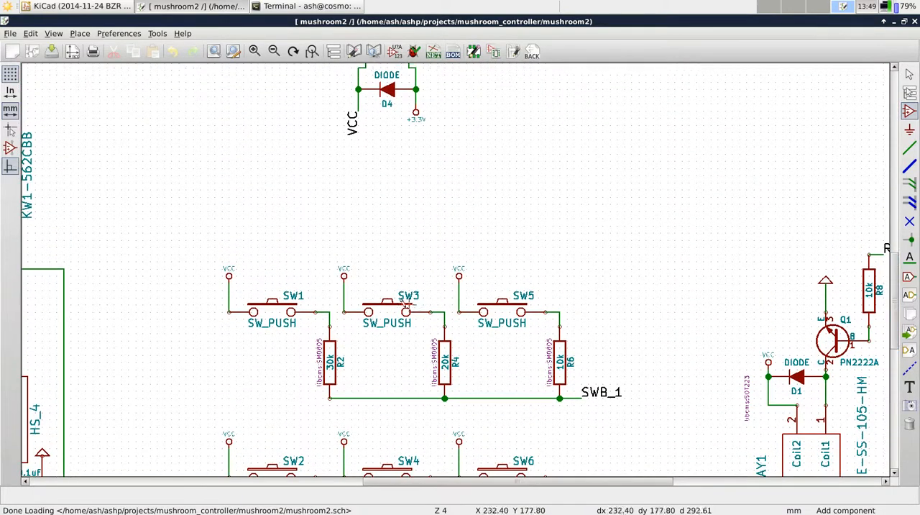
left_click(565, 193)
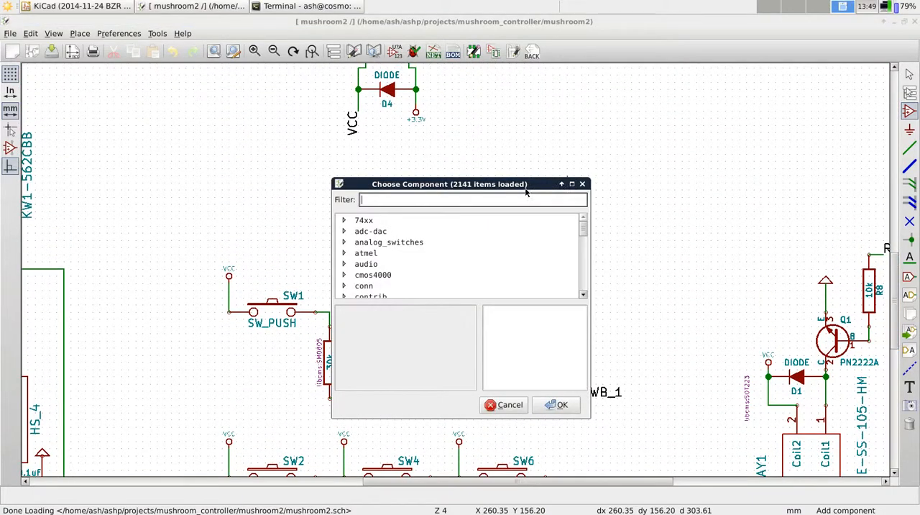
type("led")
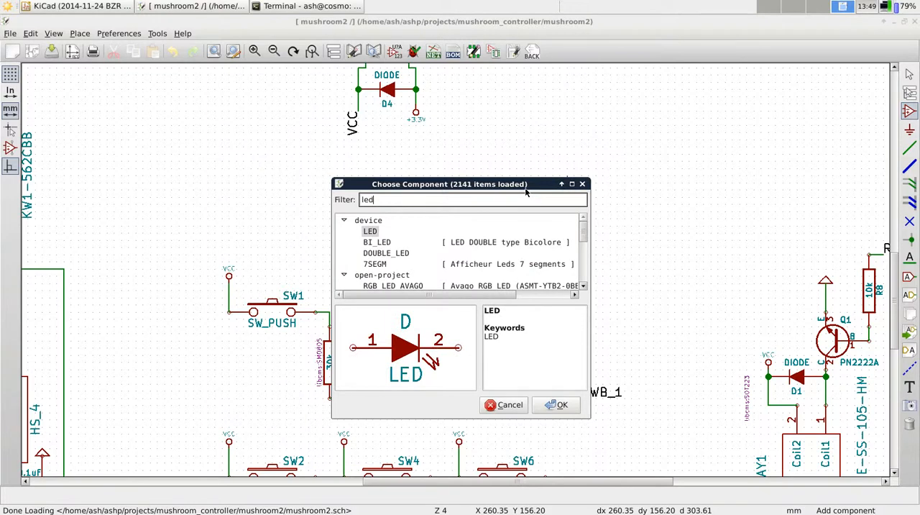
double_click(371, 231)
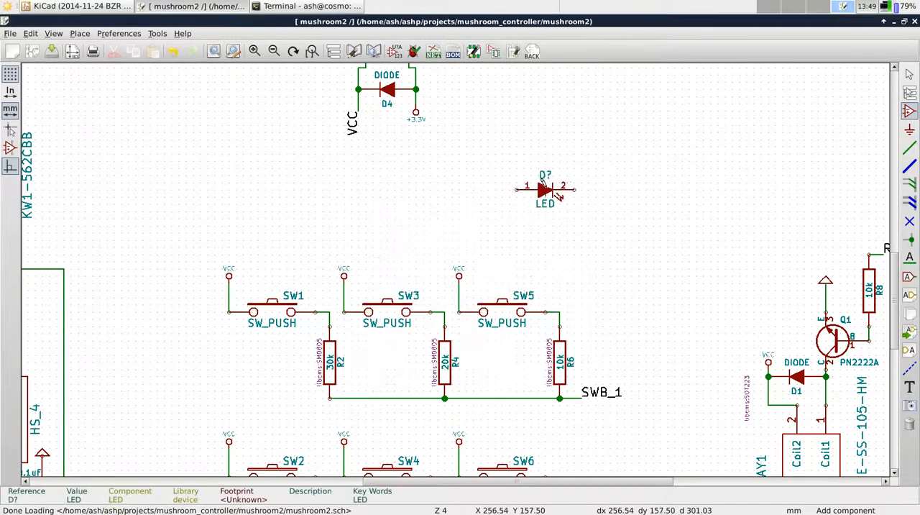
Place a horizontal R resistor in line with the LED and wire it to the LED's pin 1
scroll(590, 228, "down", 1)
scroll(454, 268, "up", 4)
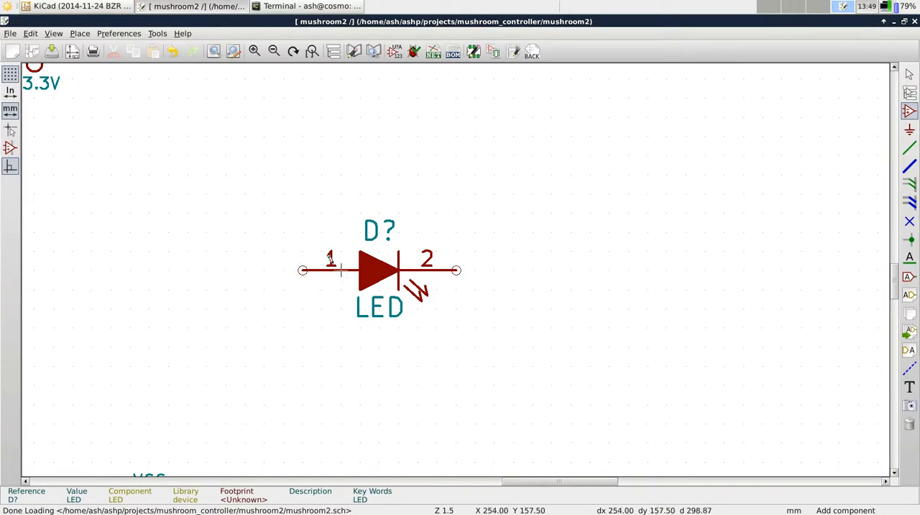
left_click(167, 268)
type("r")
key("Return")
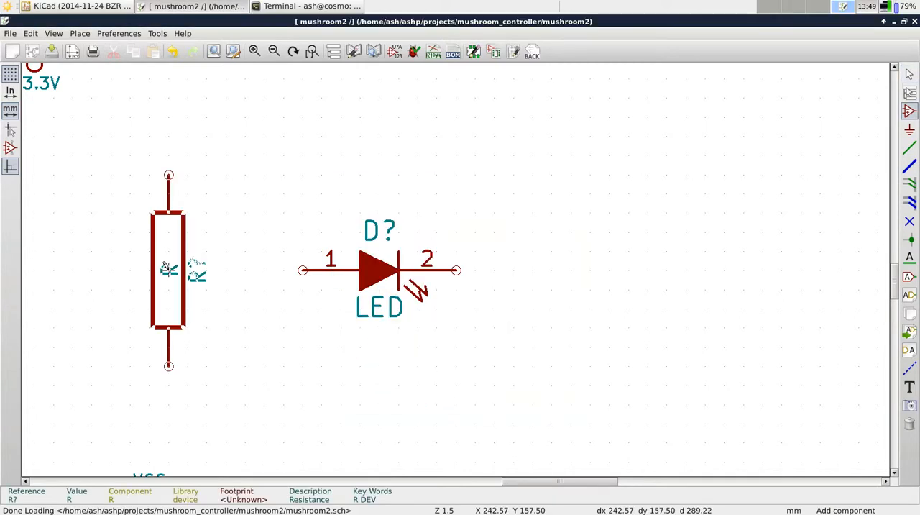
key("r")
left_click(166, 269)
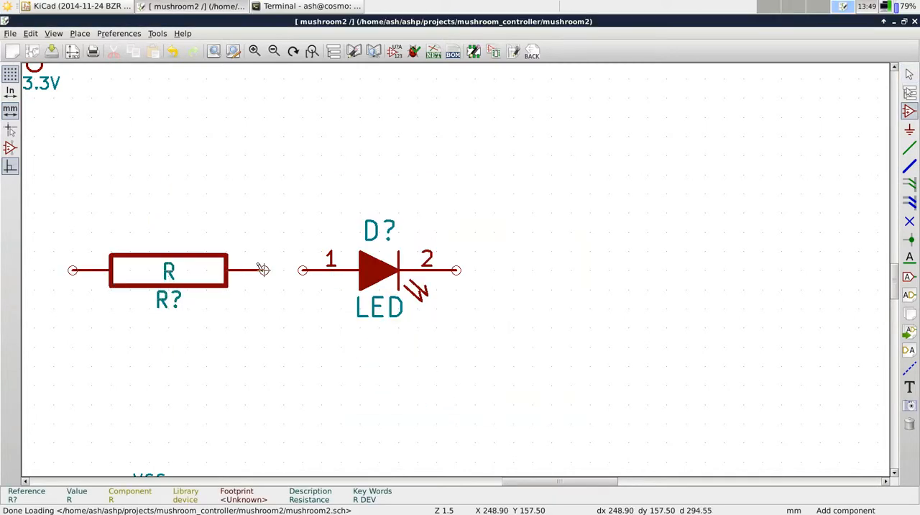
key("w")
left_click(302, 270)
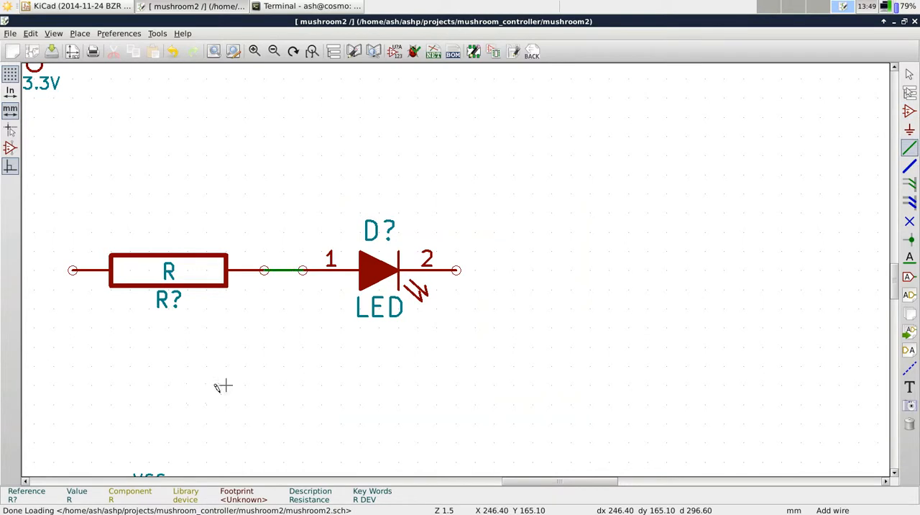
Place a VCC power port rotated to face the resistor's free end and wire the two together
left_click_drag(526, 481, 498, 480)
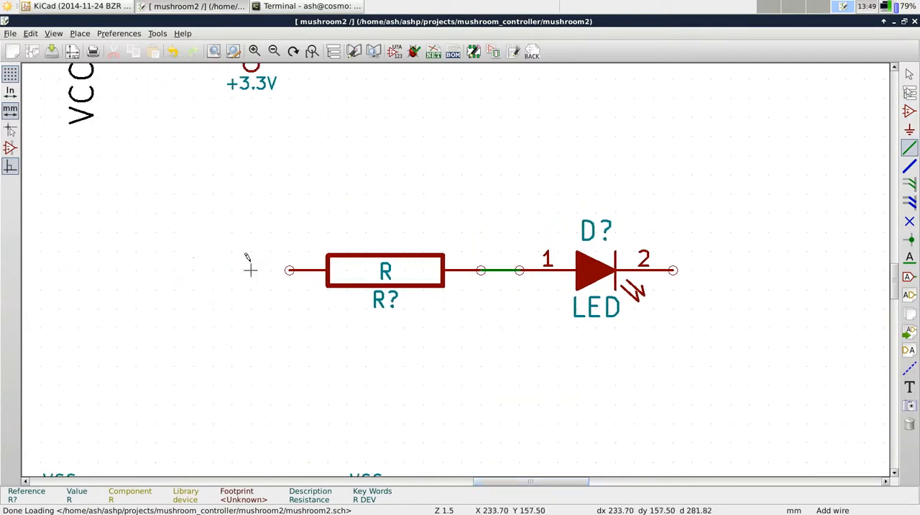
key("p")
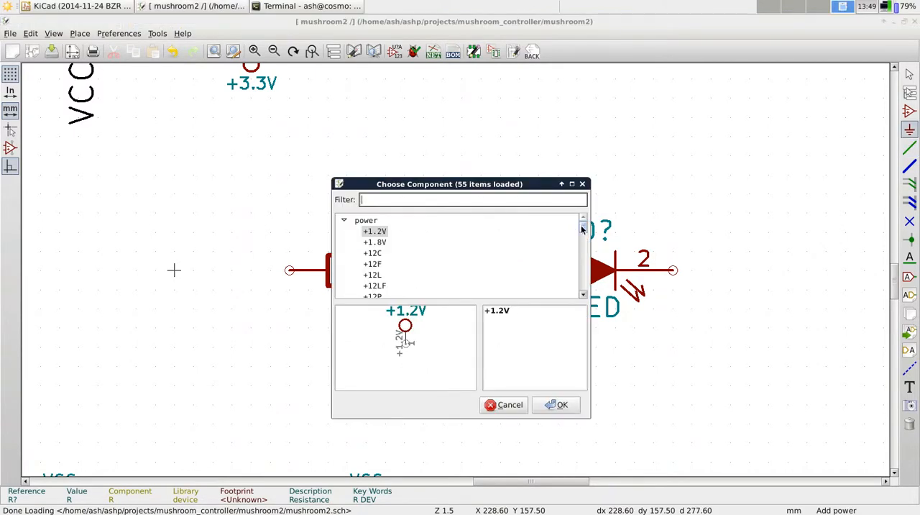
type("vc")
key("Return")
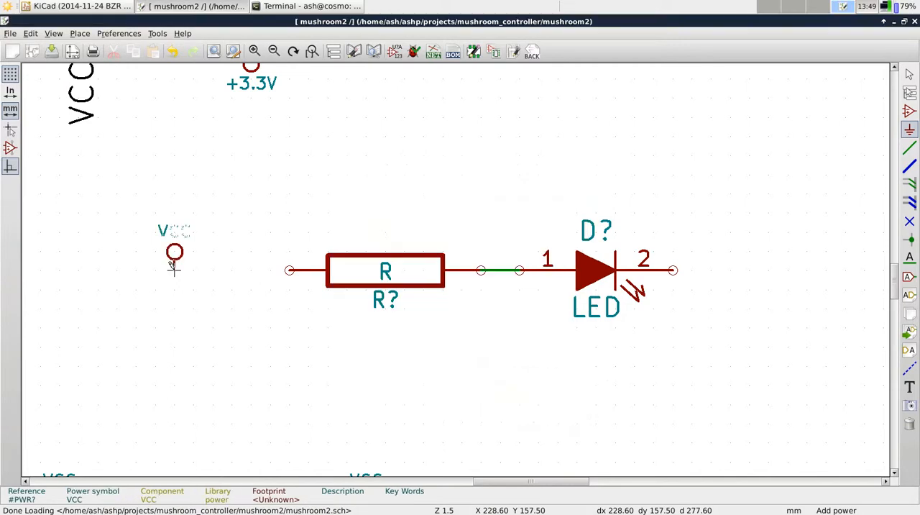
key("r")
key("r")
key("r")
left_click(194, 270)
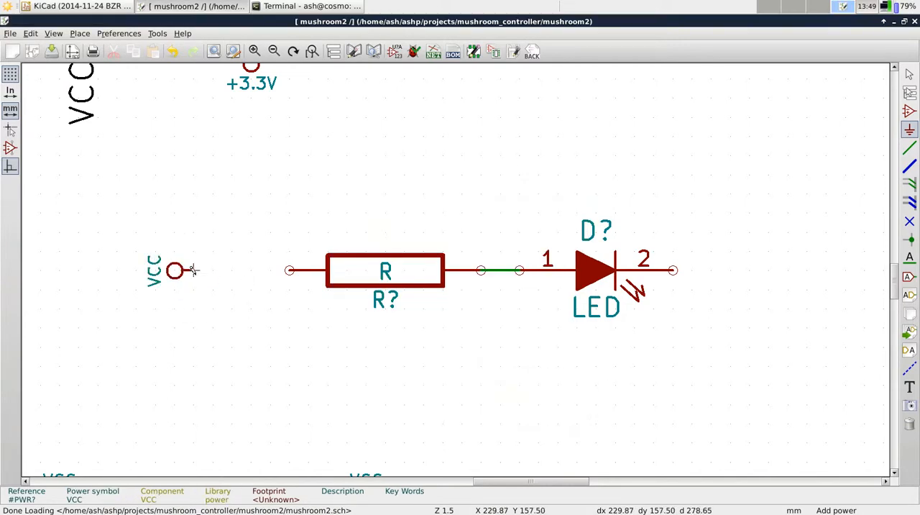
key("w")
left_click(289, 270)
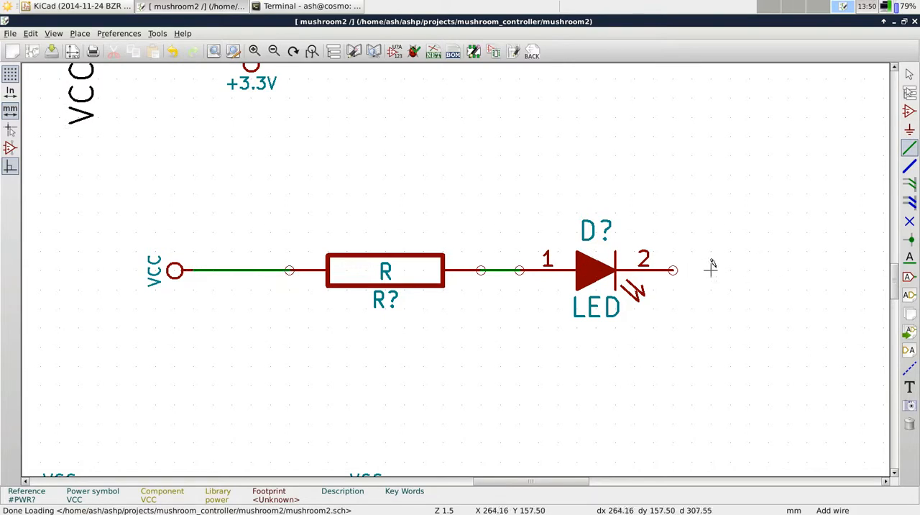
Place a GND power port rotated to face the LED's pin 2 and wire it to that pin
type("pgn")
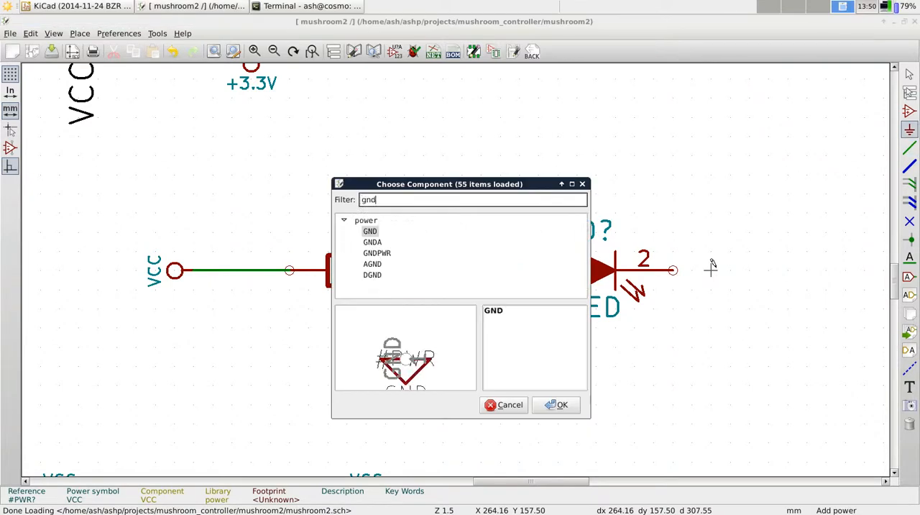
type("d")
key("Return")
key("r")
key("r")
key("r")
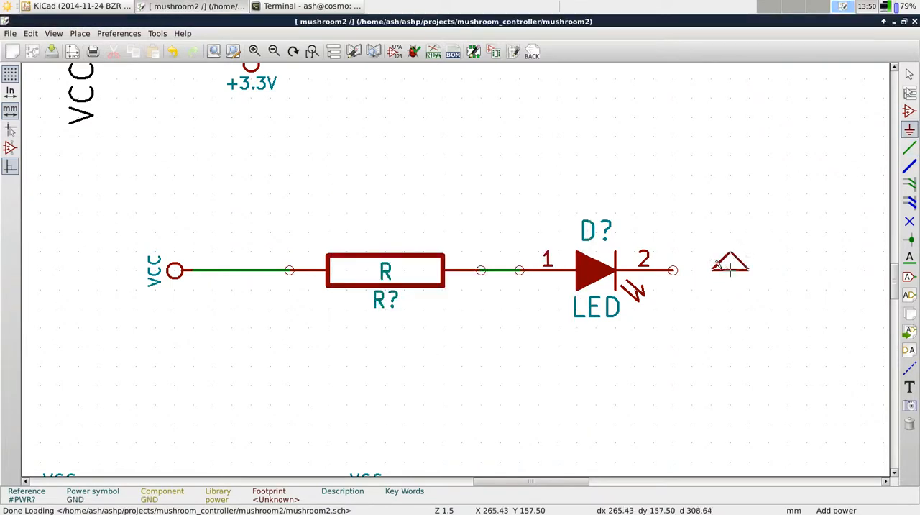
left_click(706, 267)
key("w")
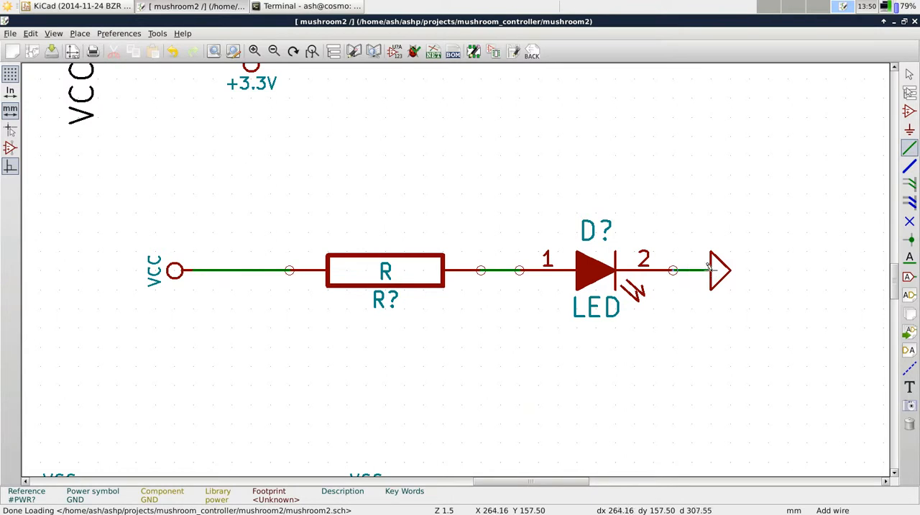
Set the value of the resistor in the LED circuit to 4.7k
right_click(385, 272)
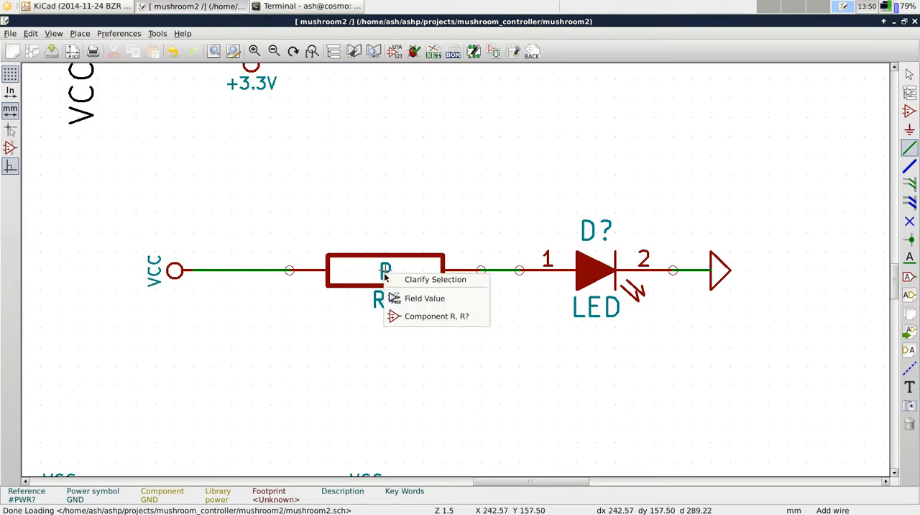
left_click(411, 295)
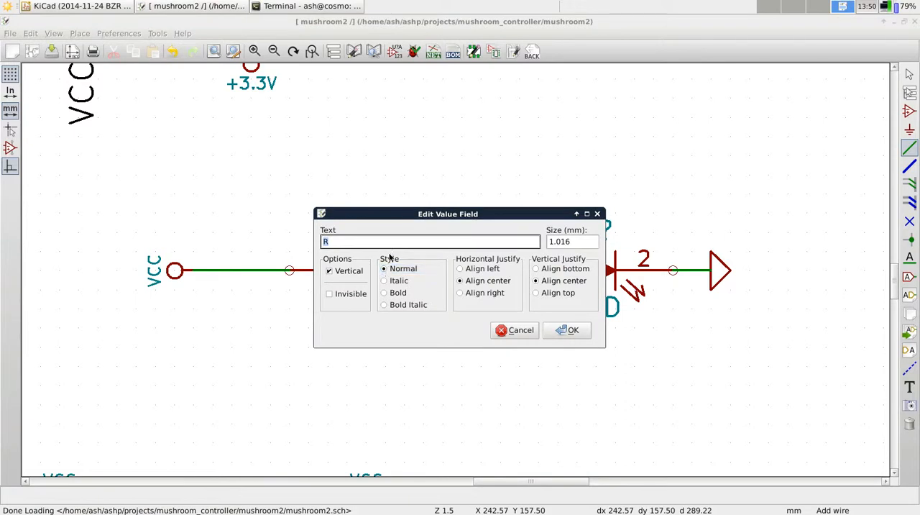
type("4.7k")
key("Return")
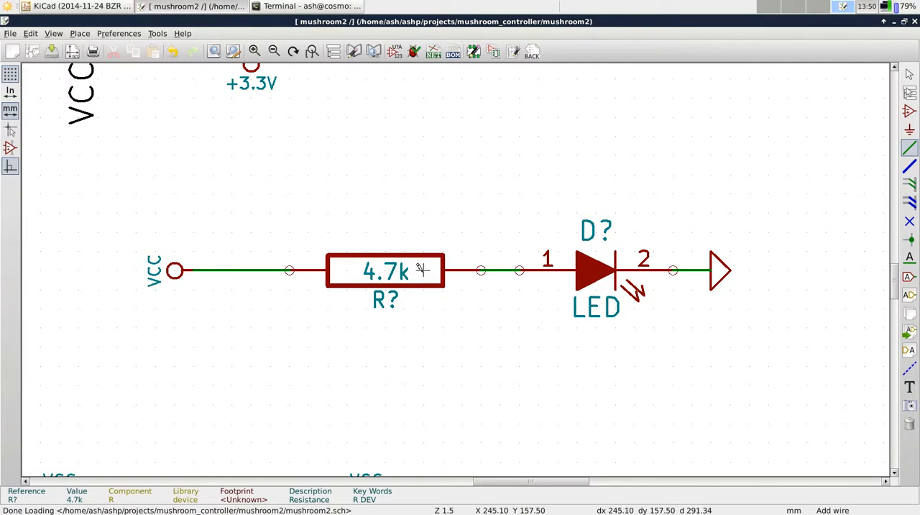
Copy the 4.7k resistor three times, placing one copy above the original and two below it
key("c")
left_click(385, 194)
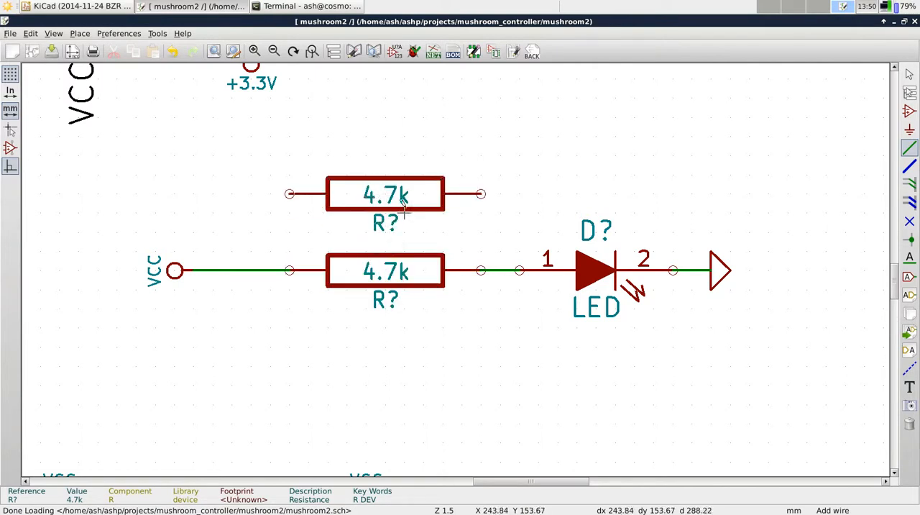
key("c")
key("Escape")
key("c")
left_click(384, 328)
key("m")
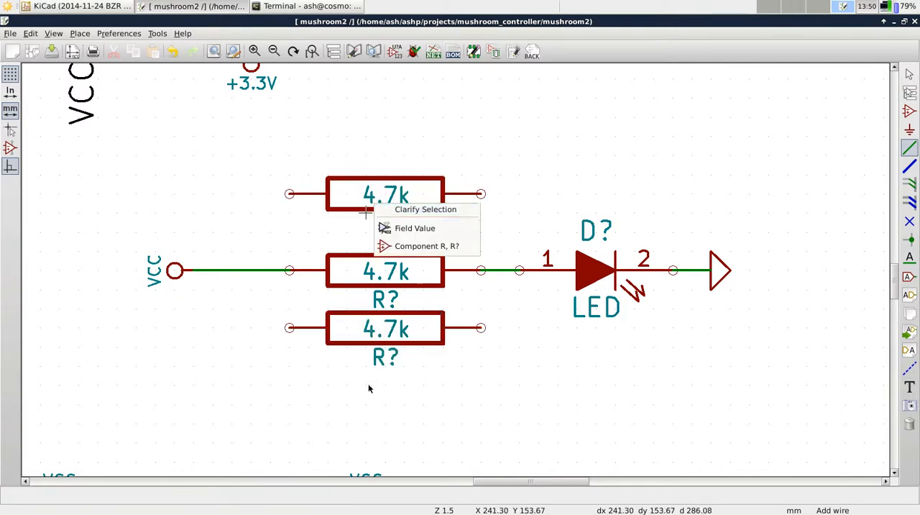
left_click(421, 246)
left_click(385, 404)
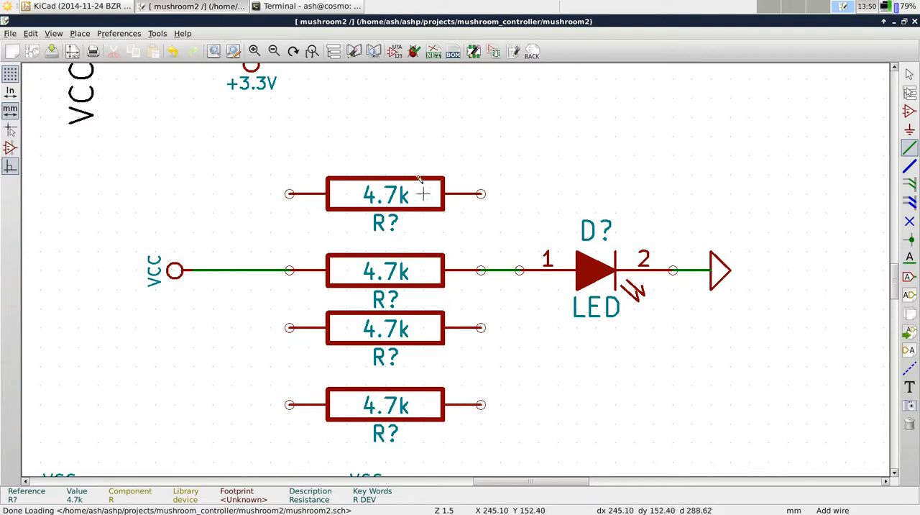
Annotate the unannotated components across the entire schematic, keeping the existing annotation and sorting by X position
left_click(395, 52)
left_click(512, 408)
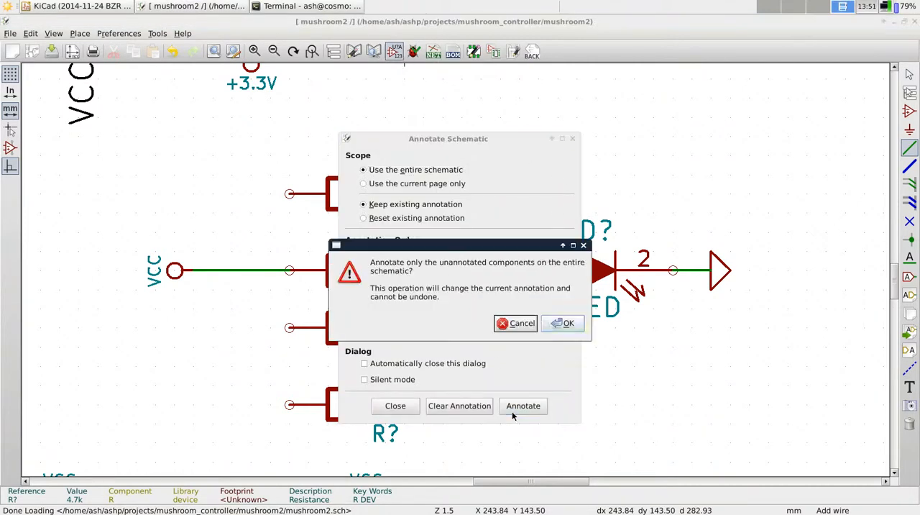
left_click(555, 323)
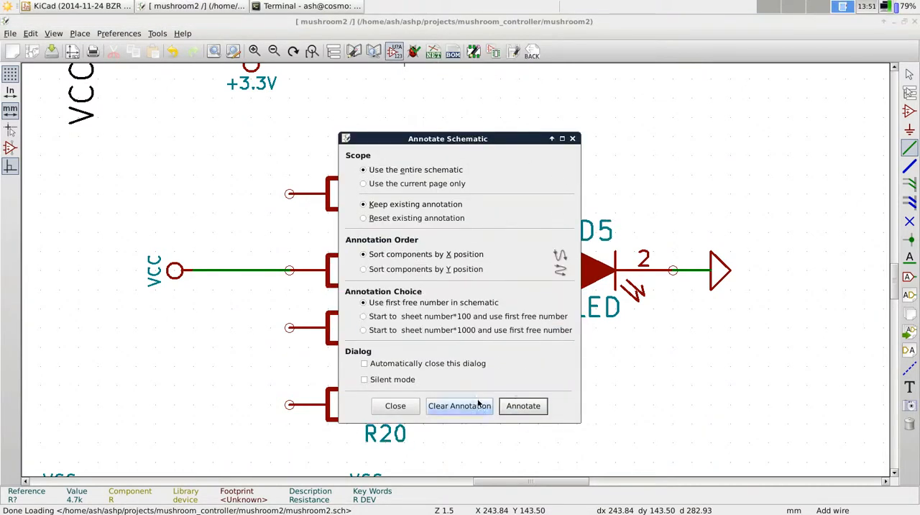
left_click(395, 405)
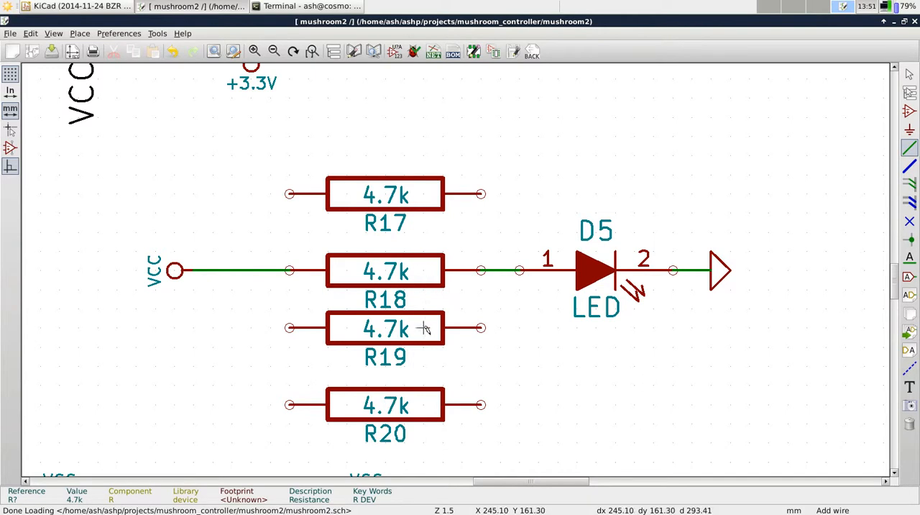
Delete the whole LED circuit as one block, including the four resistors, wires and power ports
left_click_drag(117, 155, 748, 442)
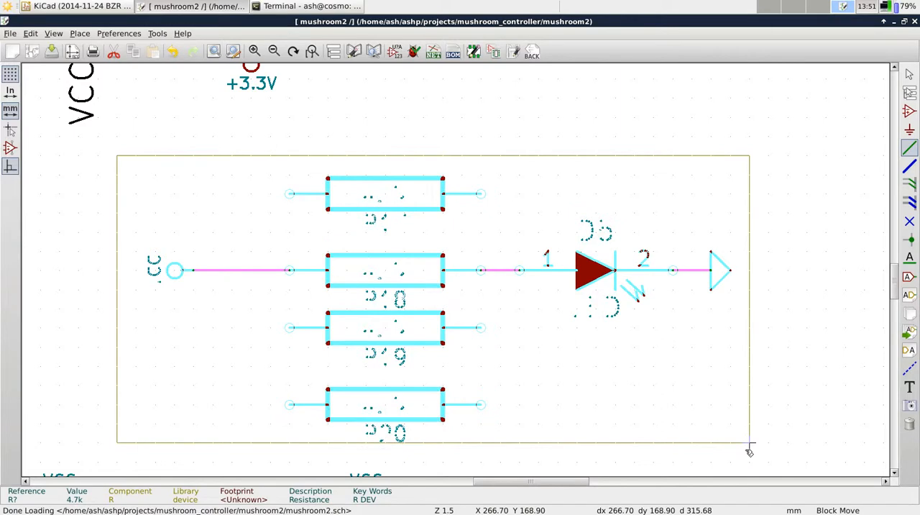
right_click(749, 451)
left_click(790, 300)
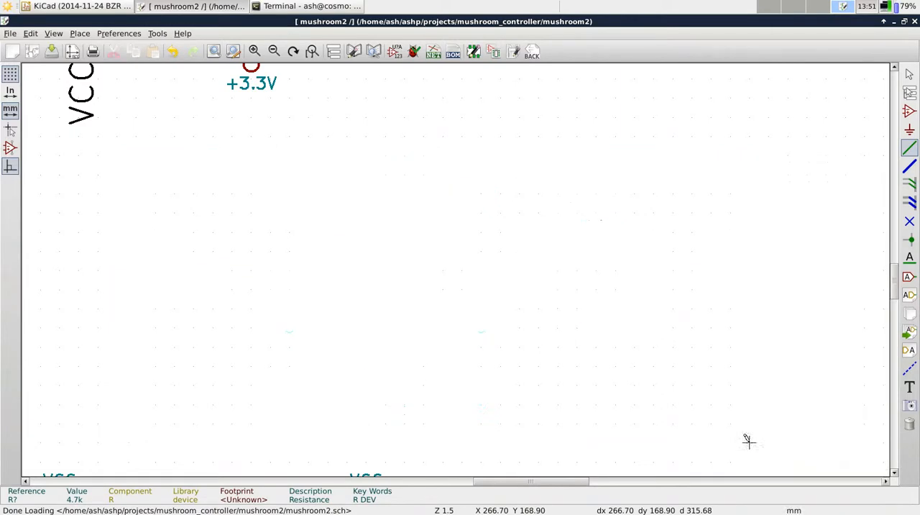
scroll(321, 232, "down", 5)
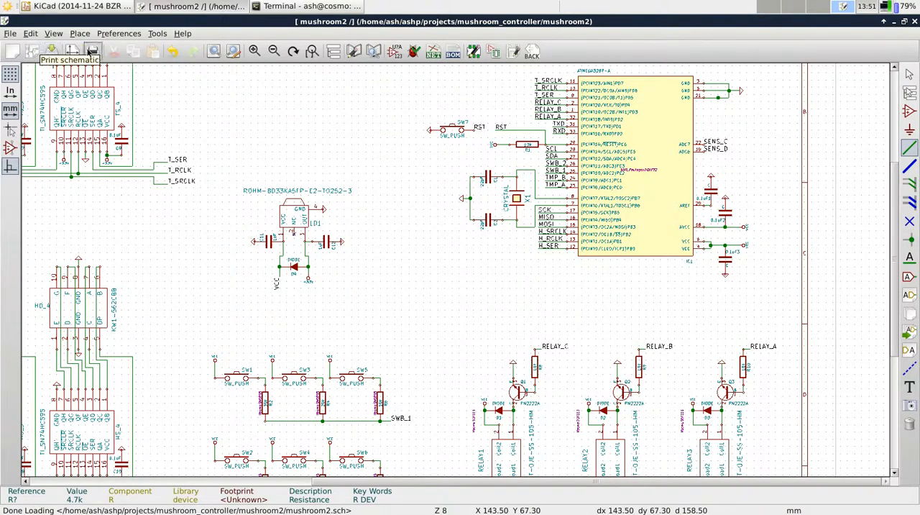
left_click(10, 33)
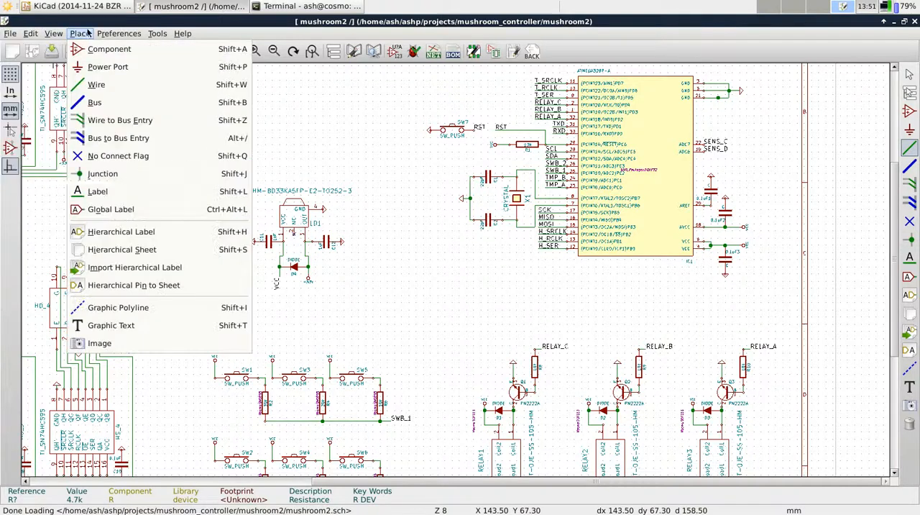
left_click(321, 111)
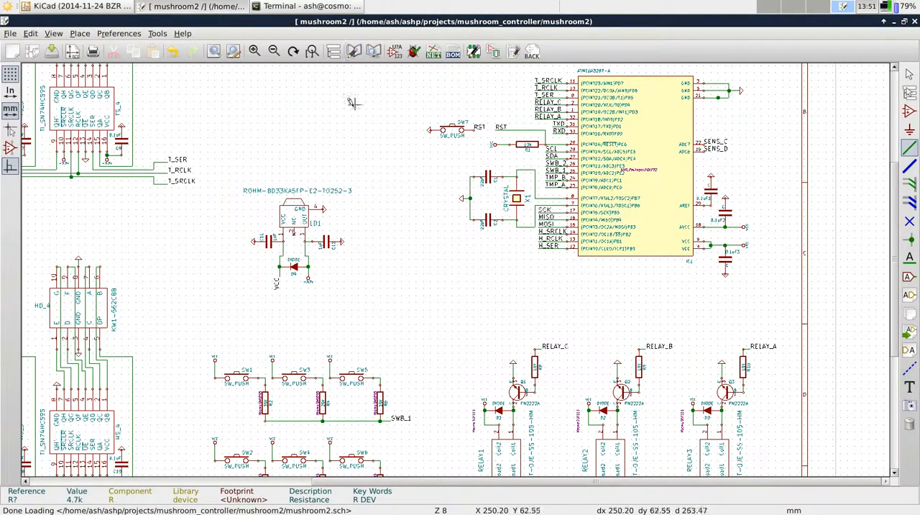
Open the Part Library Editor and select mushroom as the current library
left_click(353, 53)
left_click(13, 33)
left_click(36, 48)
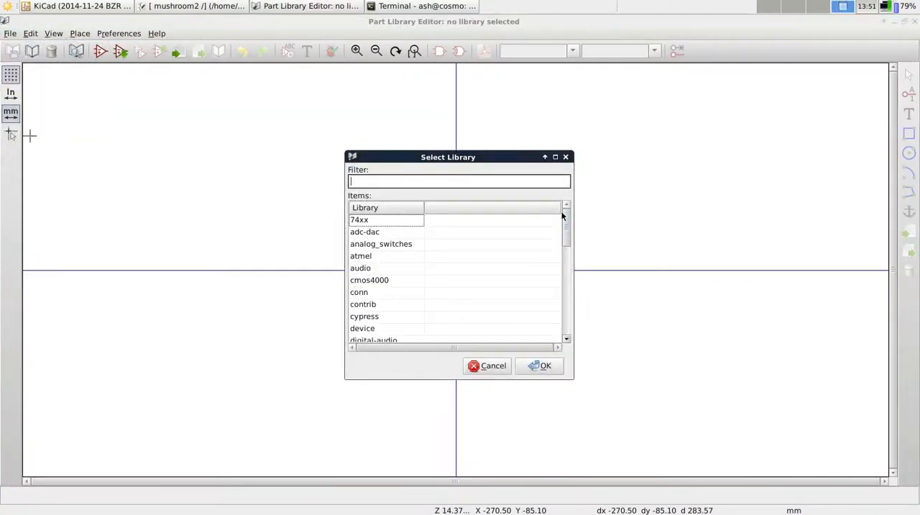
type("Mush")
key("BackSpace")
type("h")
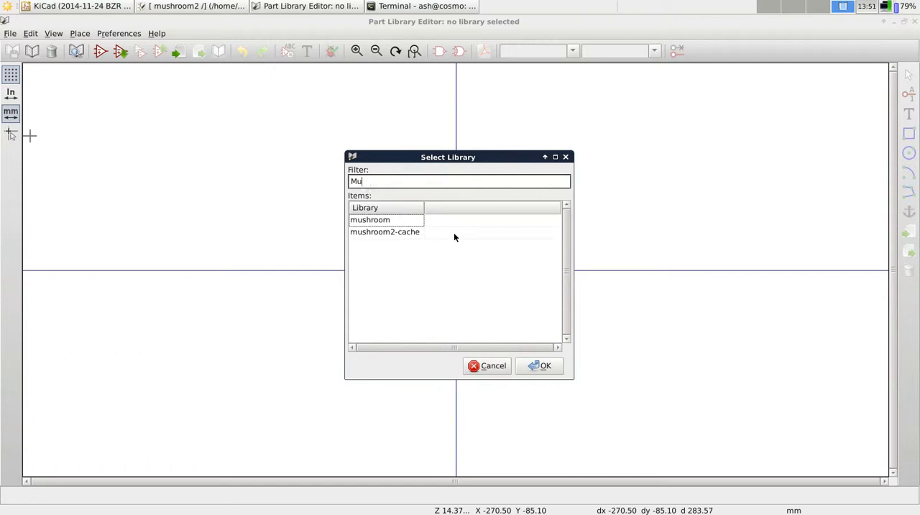
double_click(392, 220)
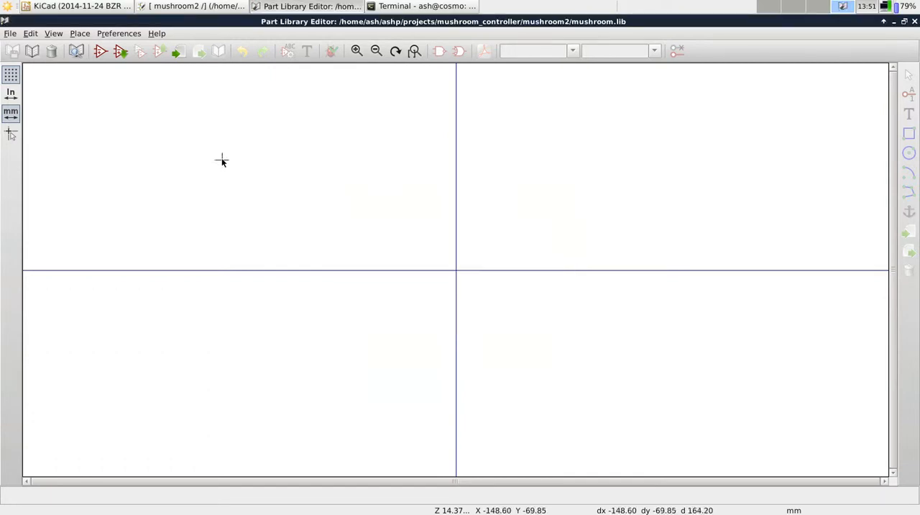
left_click(10, 33)
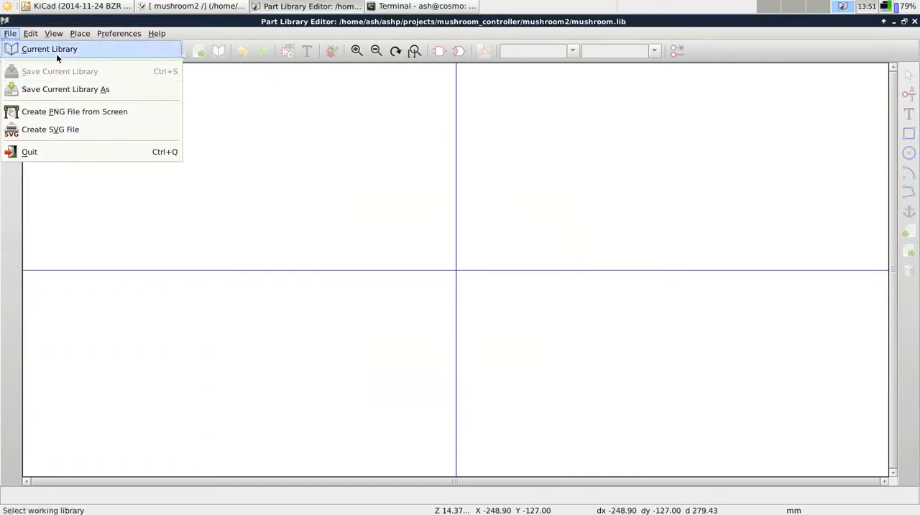
left_click(95, 23)
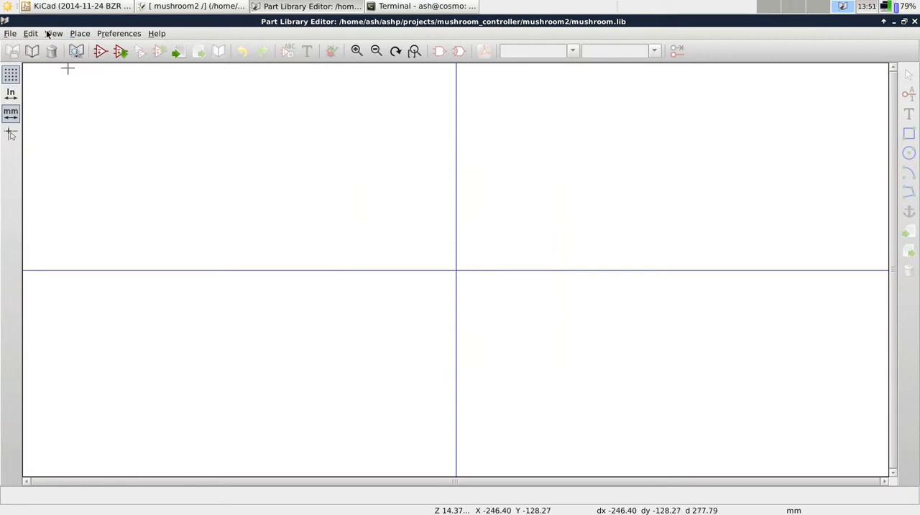
left_click(10, 34)
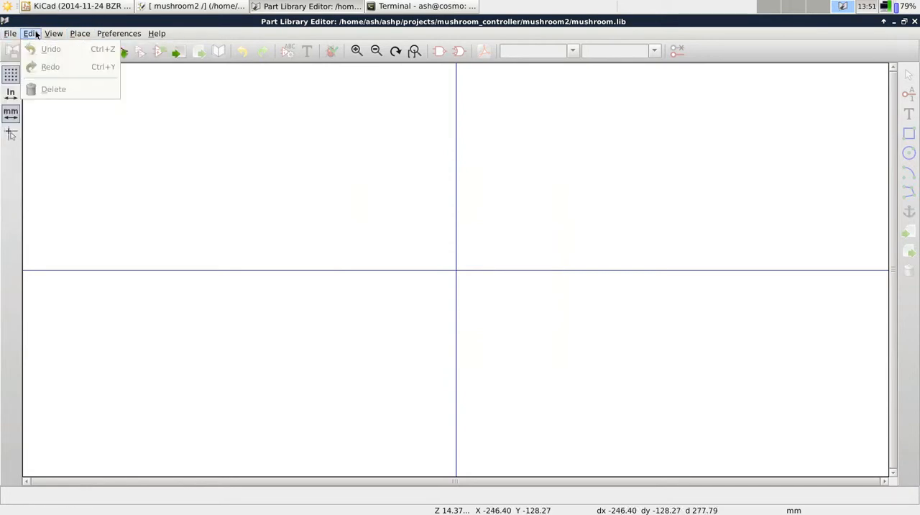
left_click(271, 233)
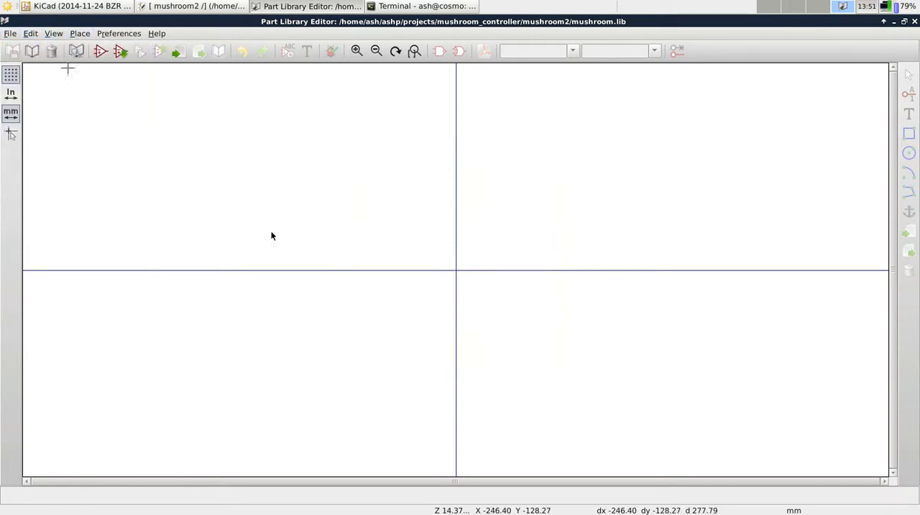
left_click(6, 33)
left_click(116, 248)
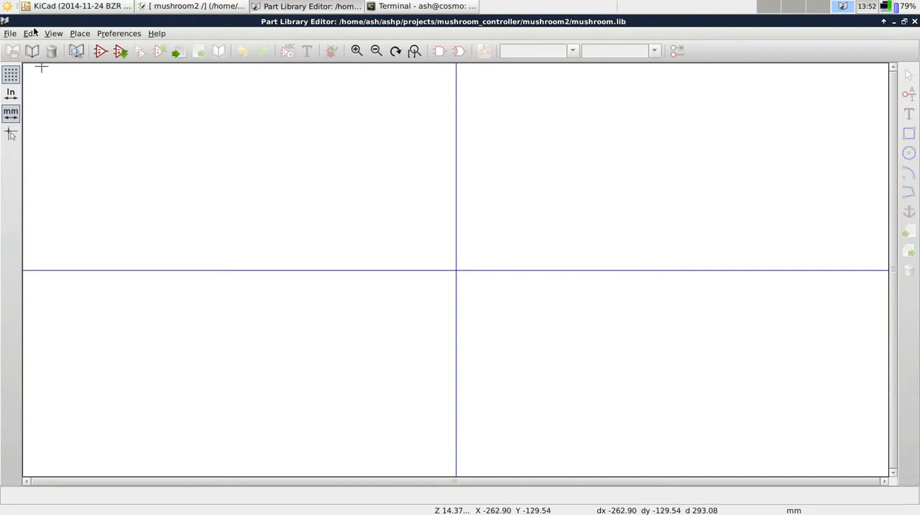
left_click(78, 34)
left_click(84, 32)
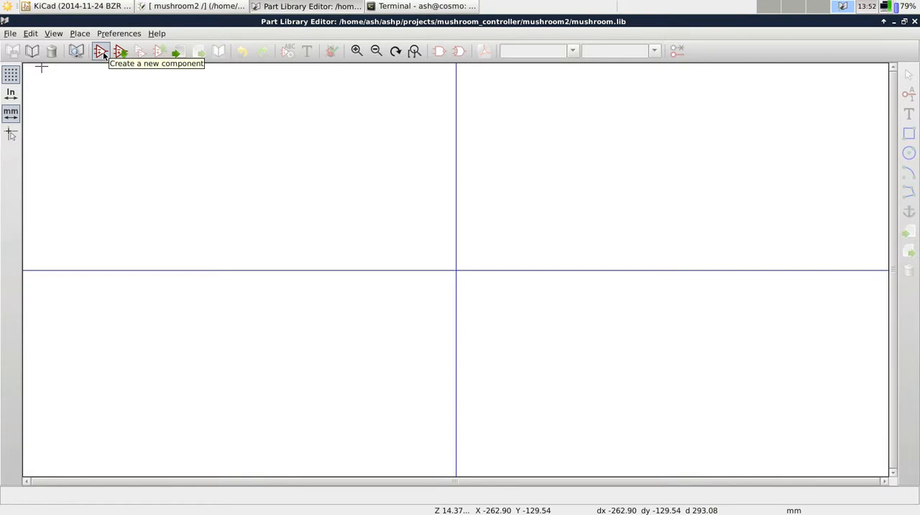
Create a new component named "wierd transistor" in the mushroom library, keeping the default component properties
left_click(103, 54)
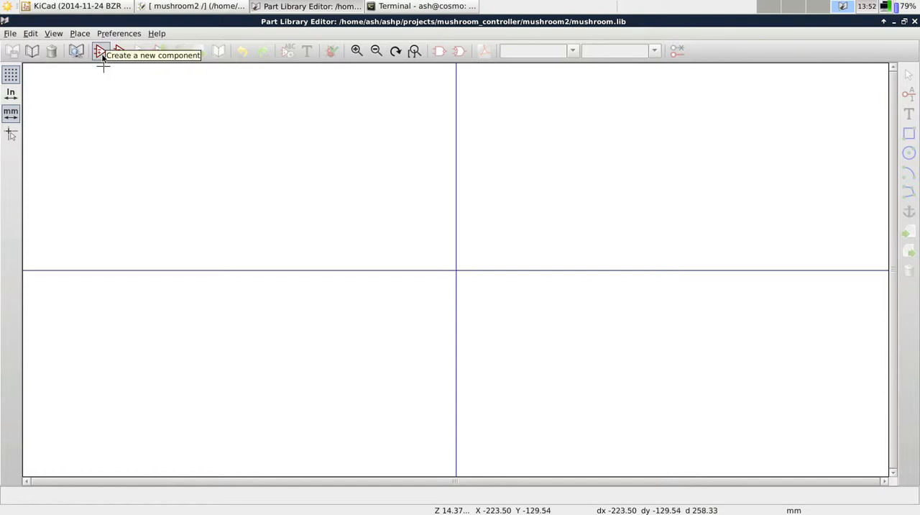
left_click(102, 55)
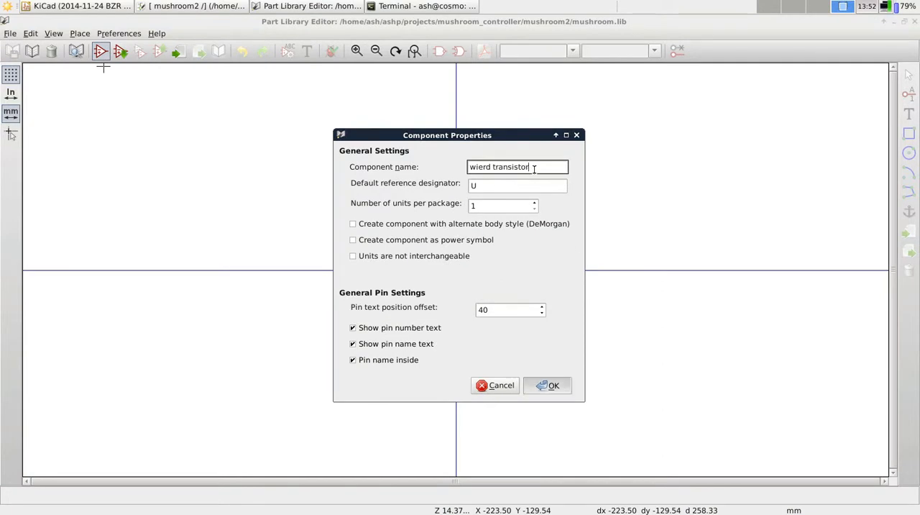
key("Return")
Separate the overlapping labels, moving the component name well above the origin and the reference designator well below it
scroll(475, 286, "down", 2)
scroll(458, 268, "up", 7)
key("m")
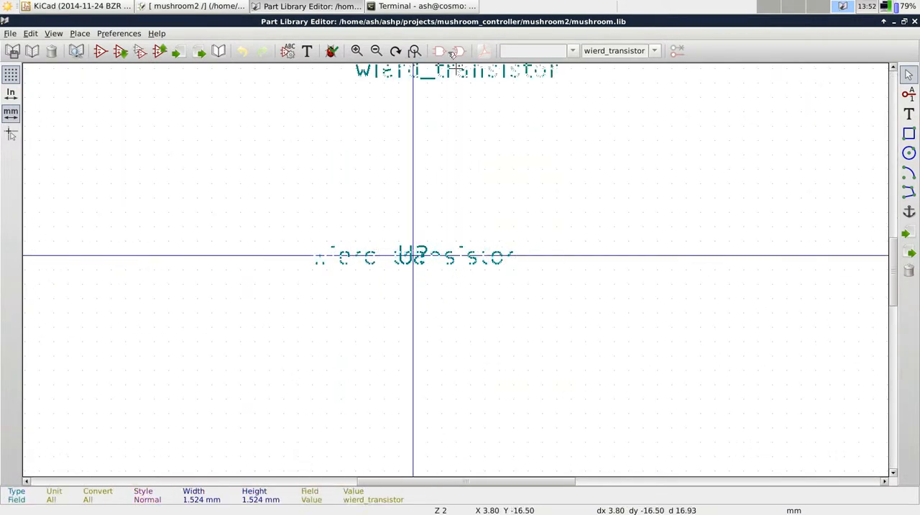
left_click(427, 98)
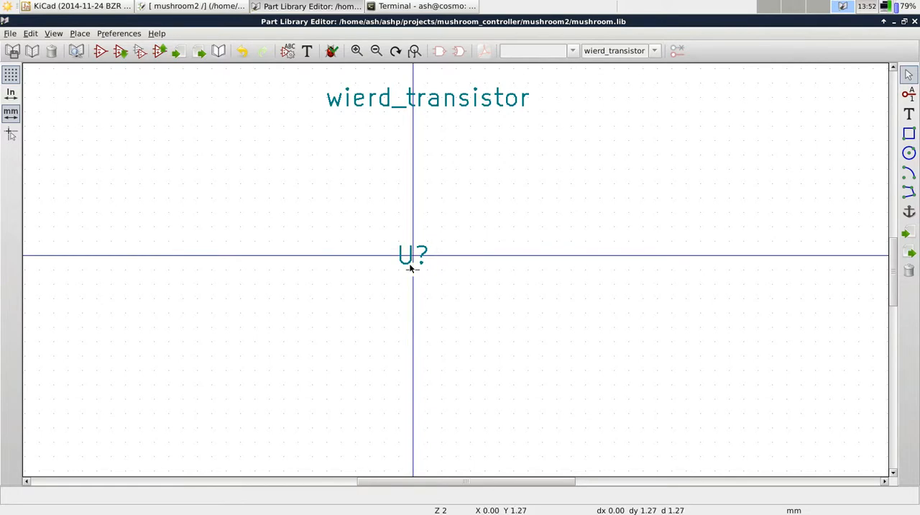
key("m")
left_click(400, 401)
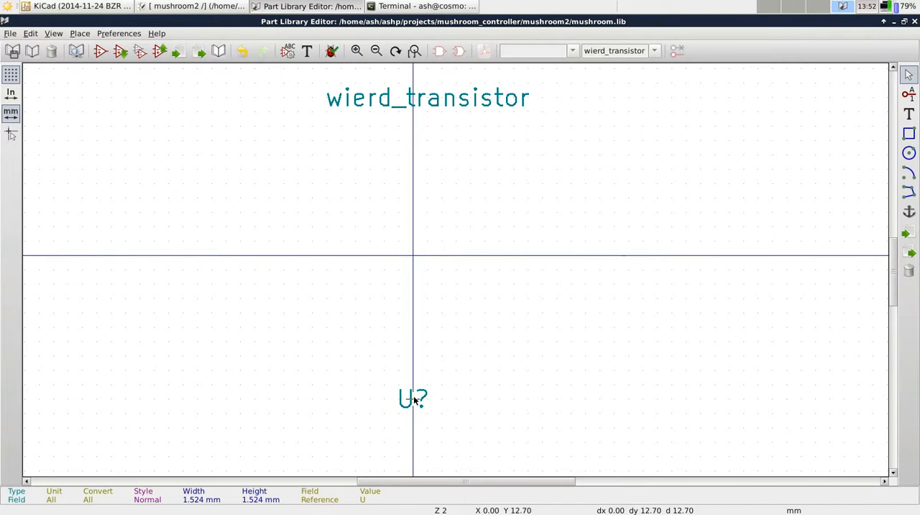
Change the component's reference designator text to WT
key("e")
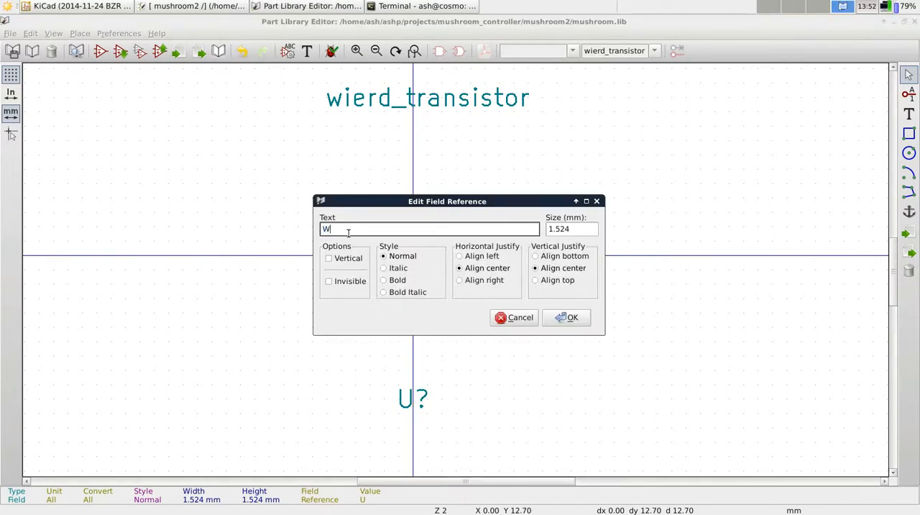
type("WT")
key("Return")
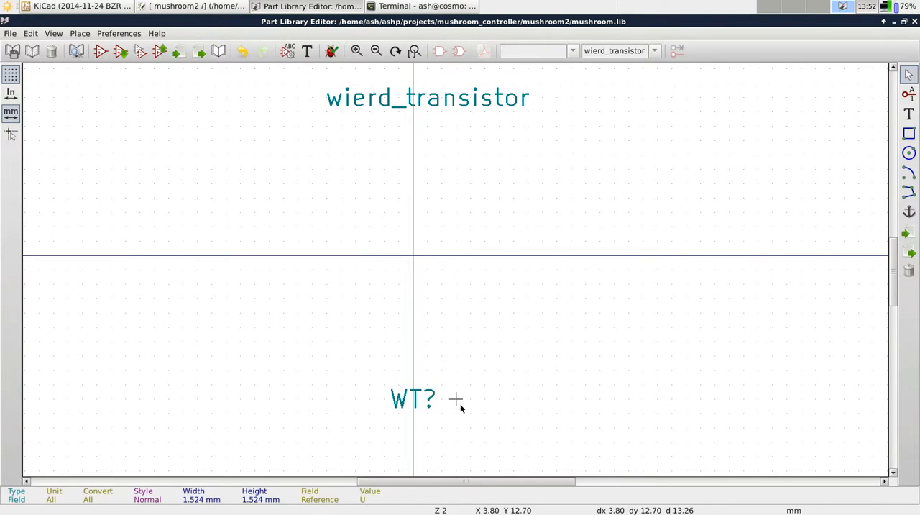
Draw a rectangular body about 12.7 mm square, centred on the origin between the name and reference labels
left_click(908, 133)
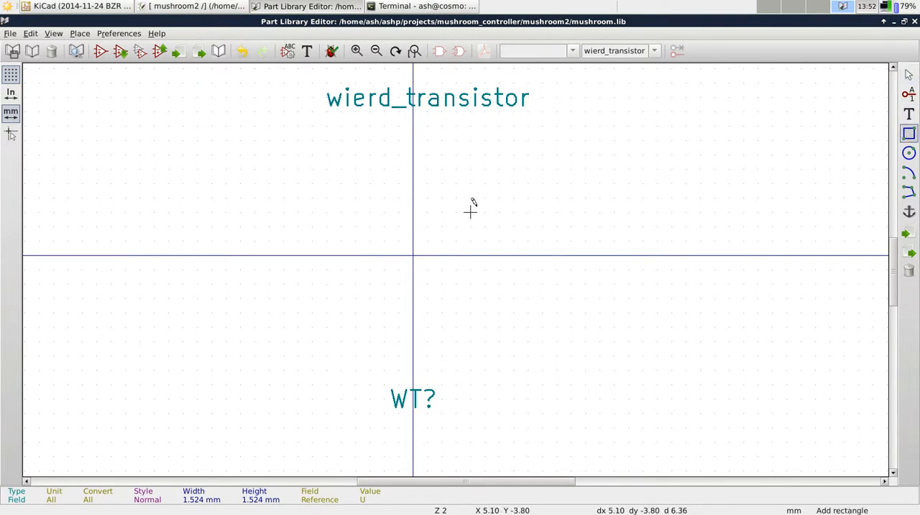
left_click_drag(341, 197, 513, 334)
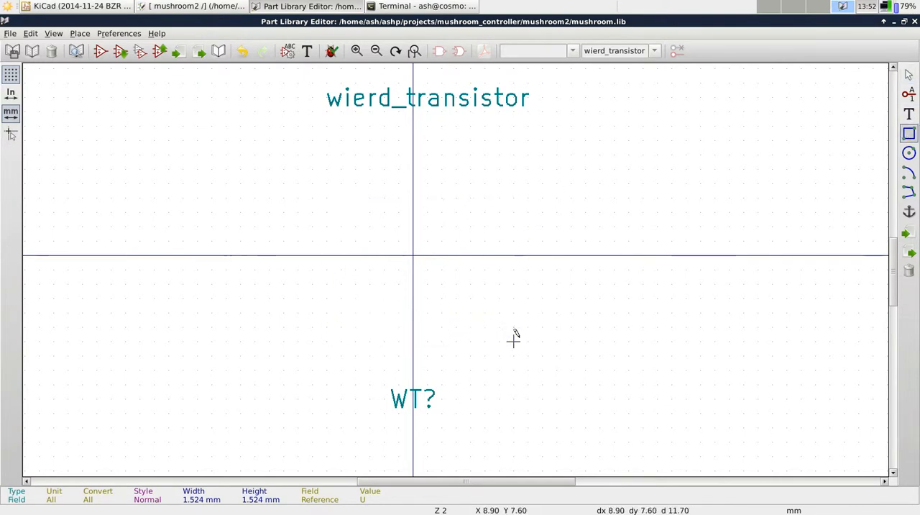
left_click(341, 185)
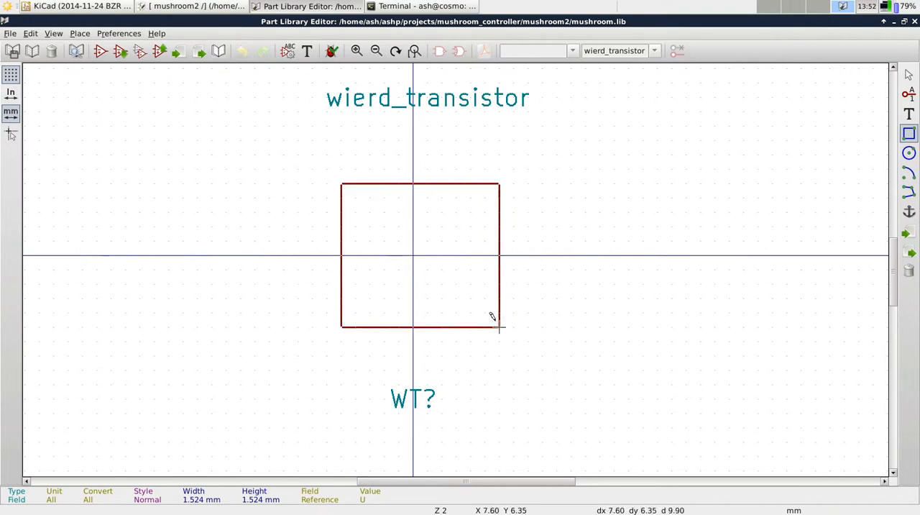
left_click(481, 322)
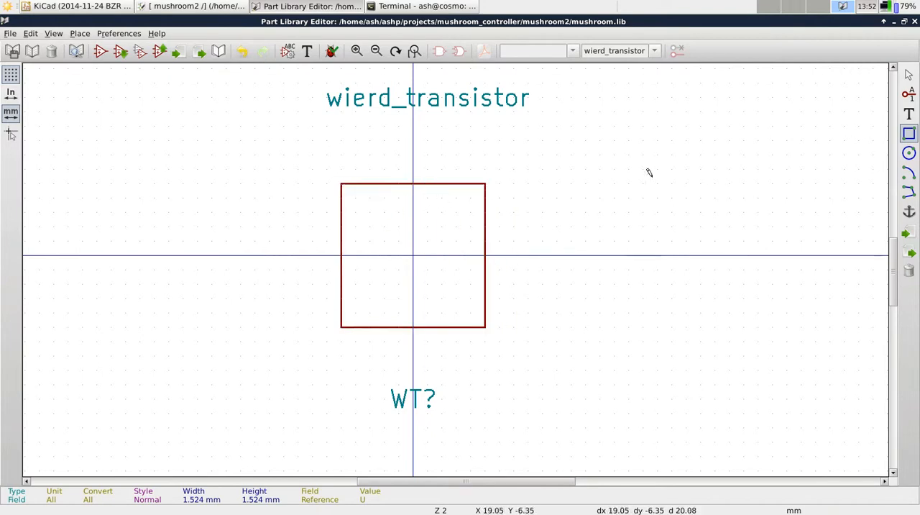
Add a pin named GND with number 1 on the right edge of the body, slightly above the horizontal axis
left_click(909, 94)
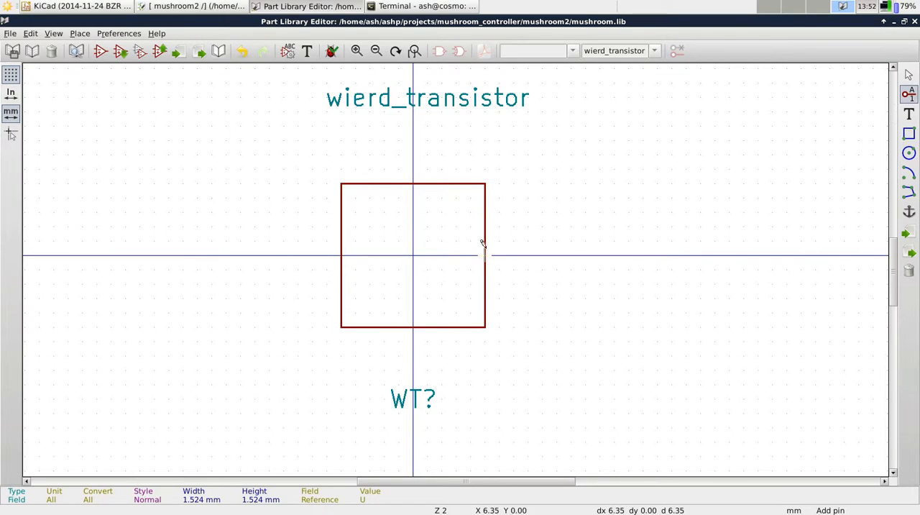
left_click(487, 247)
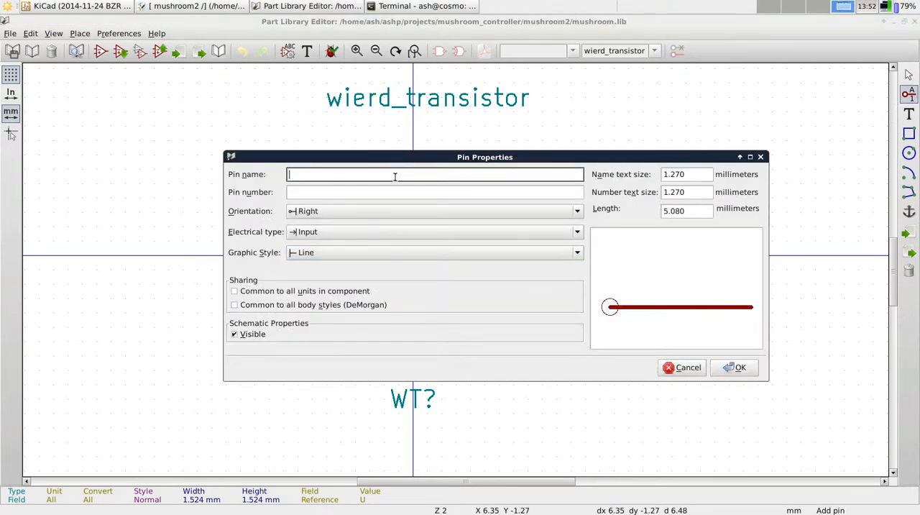
type("1")
key("BackSpace")
key("Tab")
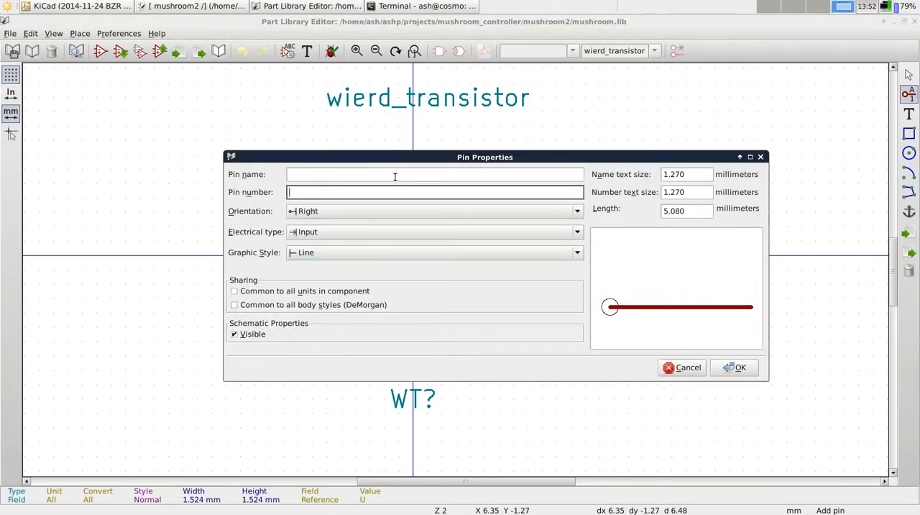
type("1")
key("shift+Tab")
type("GND")
key("Return")
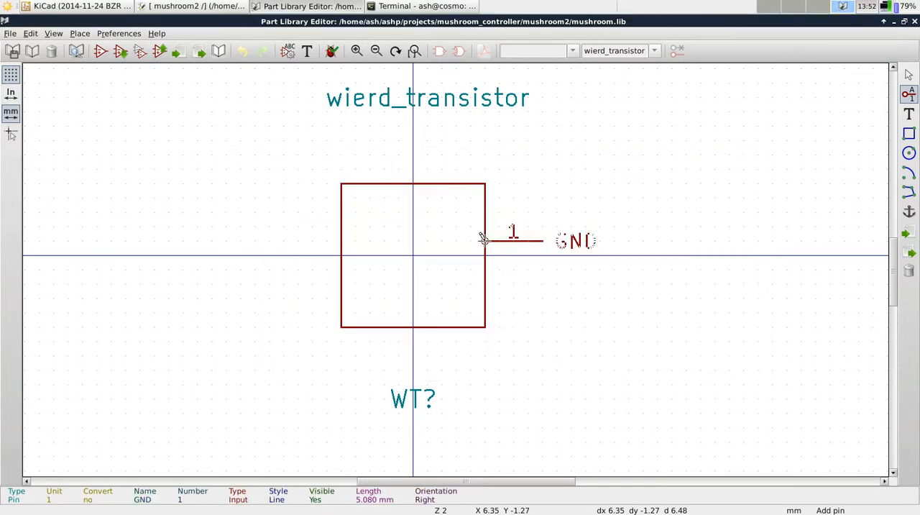
left_click(481, 238)
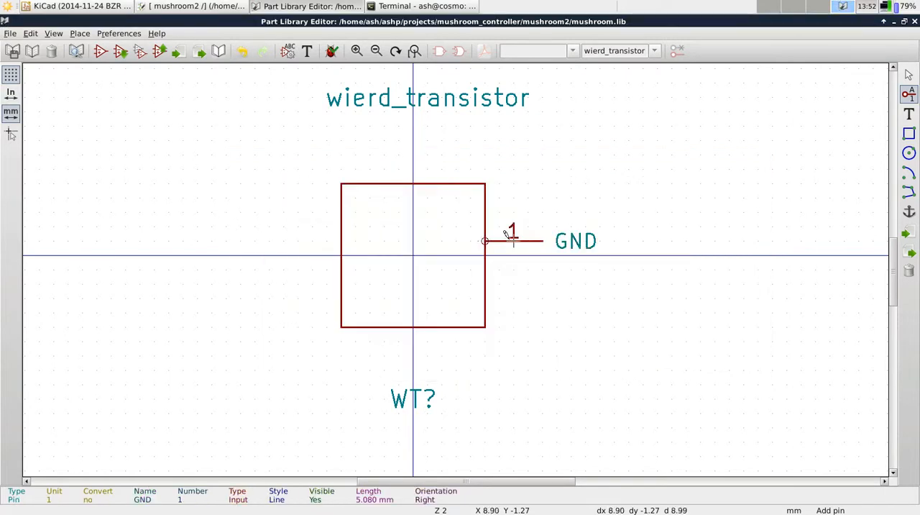
Rotate pin 1 by 180 degrees and reposition it outside the body's right edge, with its name inside the body
key("Escape")
key("m")
key("r")
key("r")
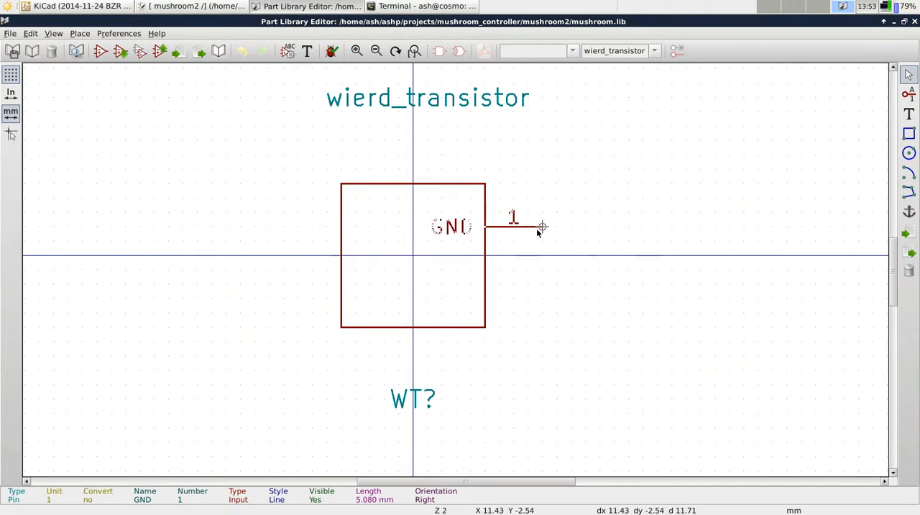
left_click(536, 228)
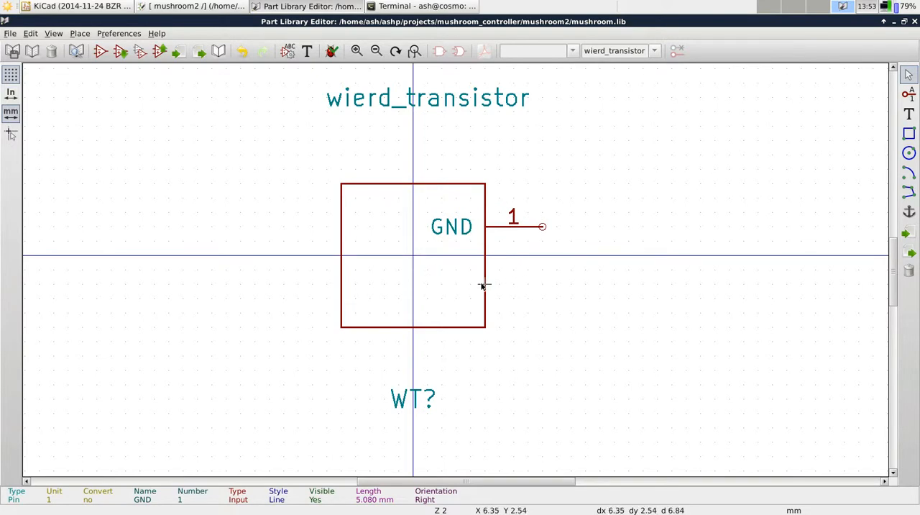
Rename pin 1 to Emitter
double_click(439, 214)
type("Emitter")
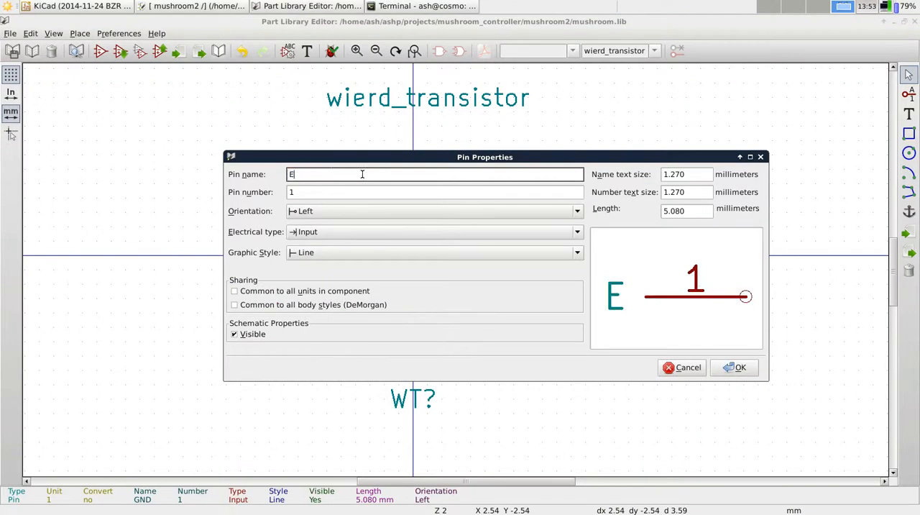
key("Return")
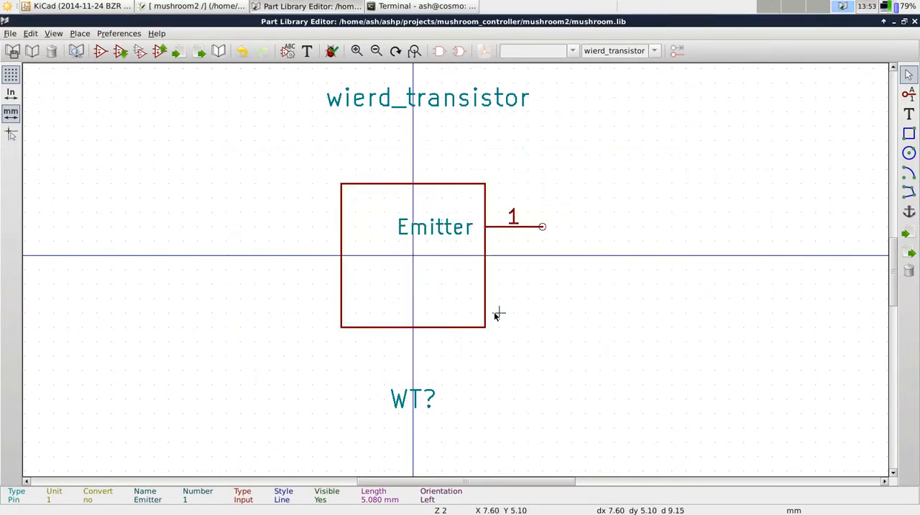
left_click(908, 94)
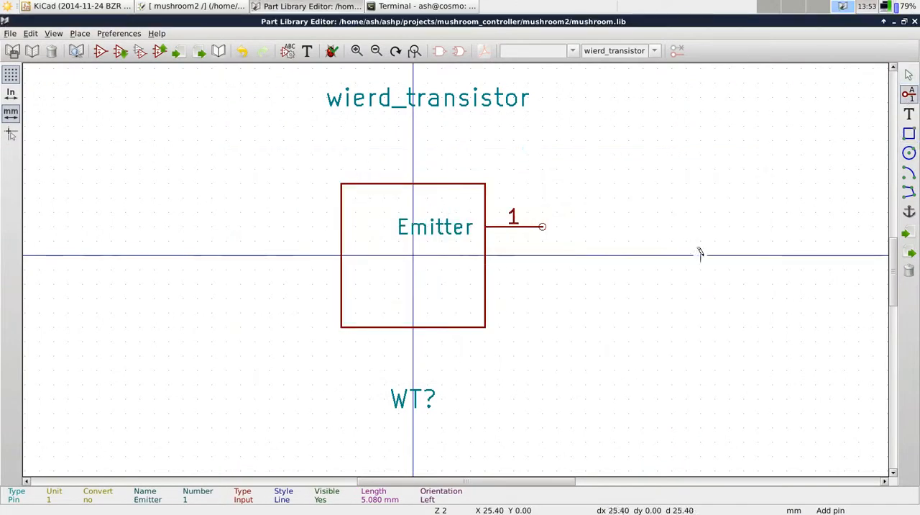
left_click(485, 283)
type("Collector")
key("Tab")
type("2")
key("Return")
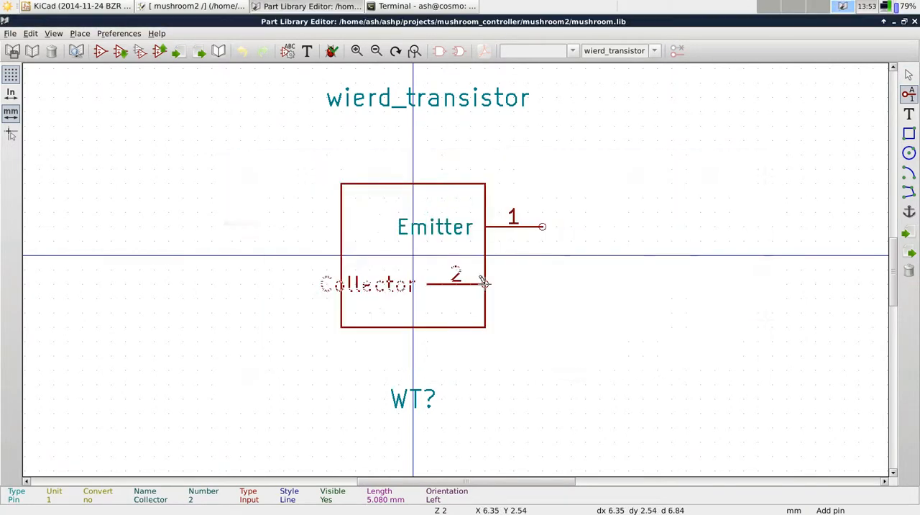
key("e")
left_click(674, 369)
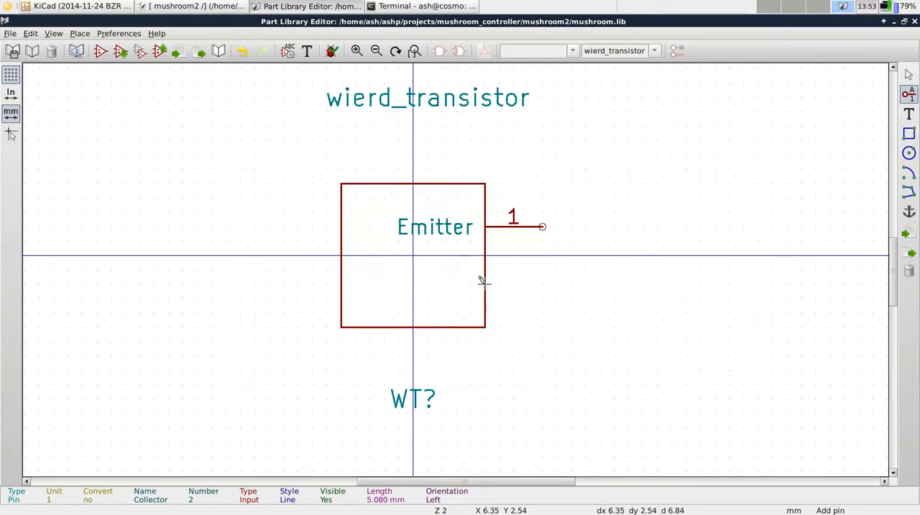
key("Escape")
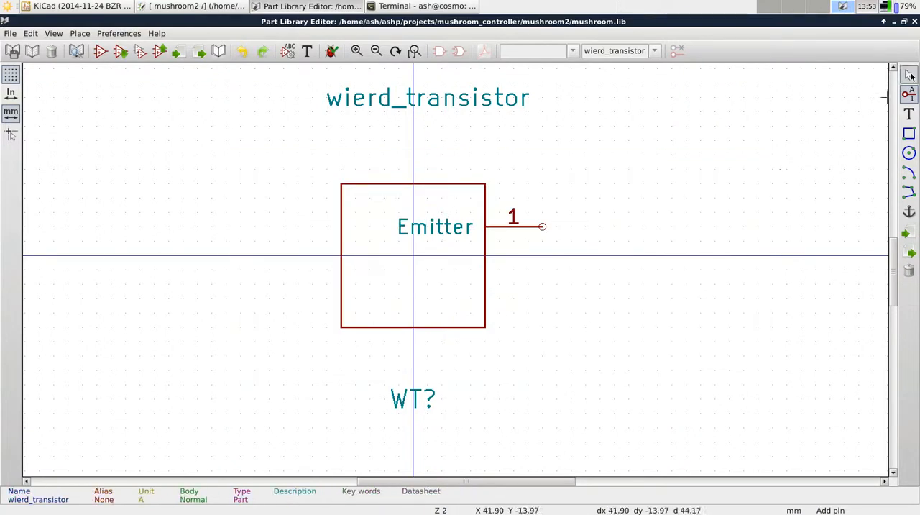
Add a pin named Collector with number 2 on the body's right side, below the Emitter pin
left_click(487, 286)
type("Collector")
key("Tab")
type("2")
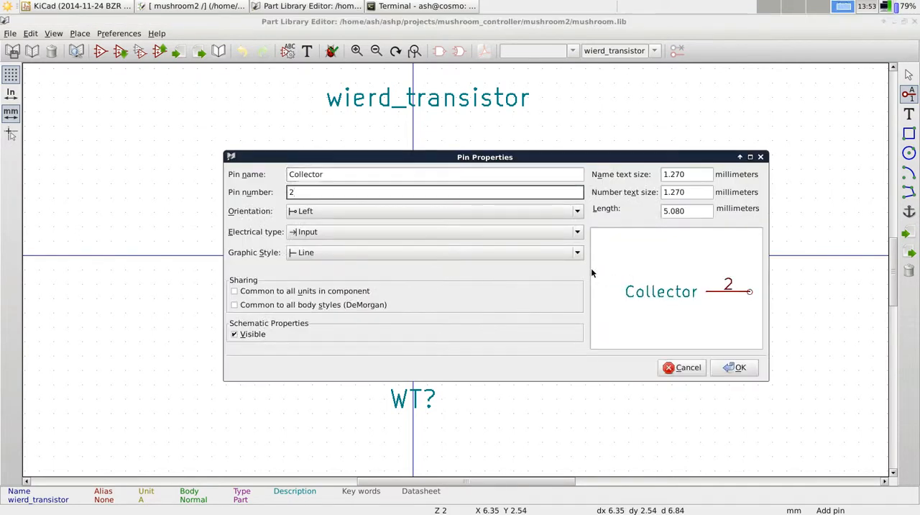
key("Return")
left_click(542, 284)
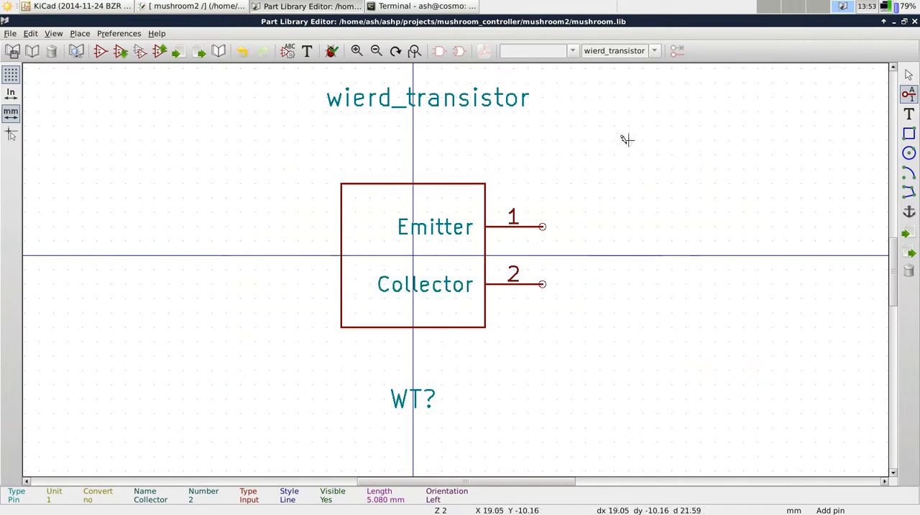
Add a pin named Base with number 3, rotated 180 degrees, with its connection end on the body's left edge
left_click(339, 248)
type("Base")
key("Tab")
type("3")
key("Return")
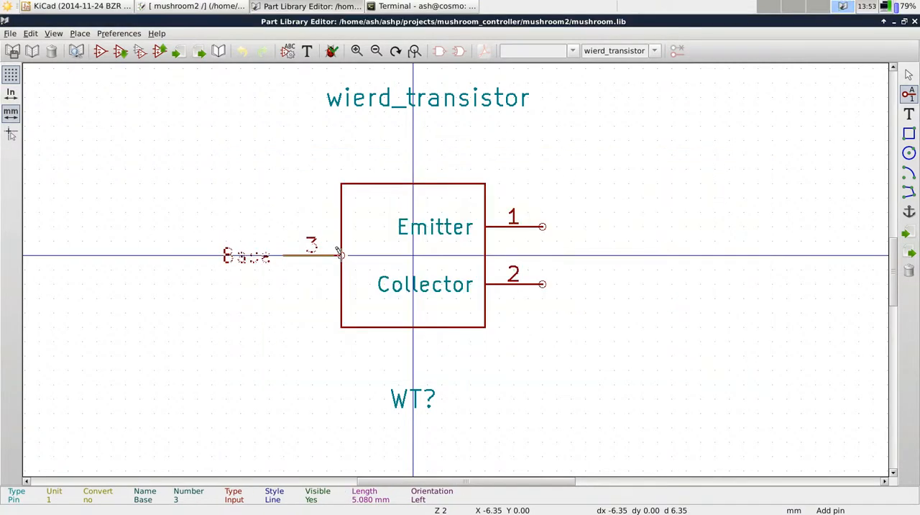
key("r")
key("r")
left_click(335, 245)
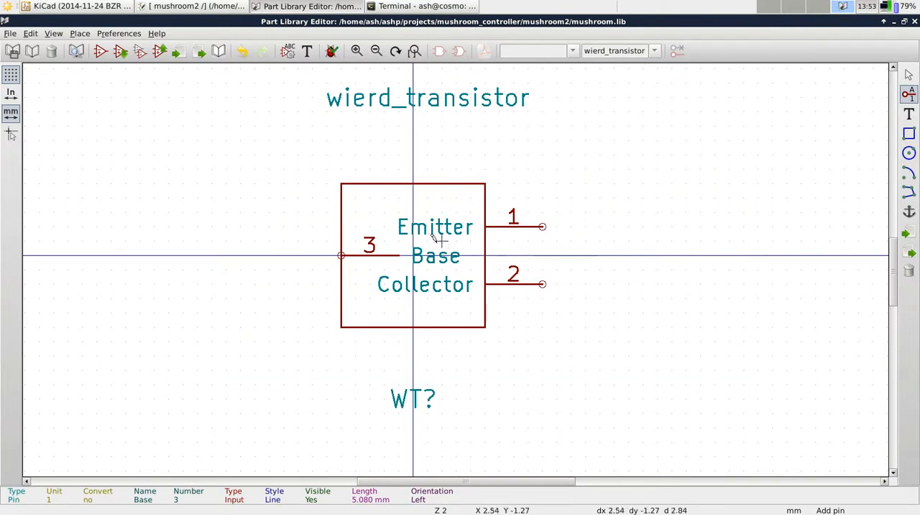
Return to the mushroom2 schematic, start adding a component, and filter the component list by Mushroom
left_click(207, 3)
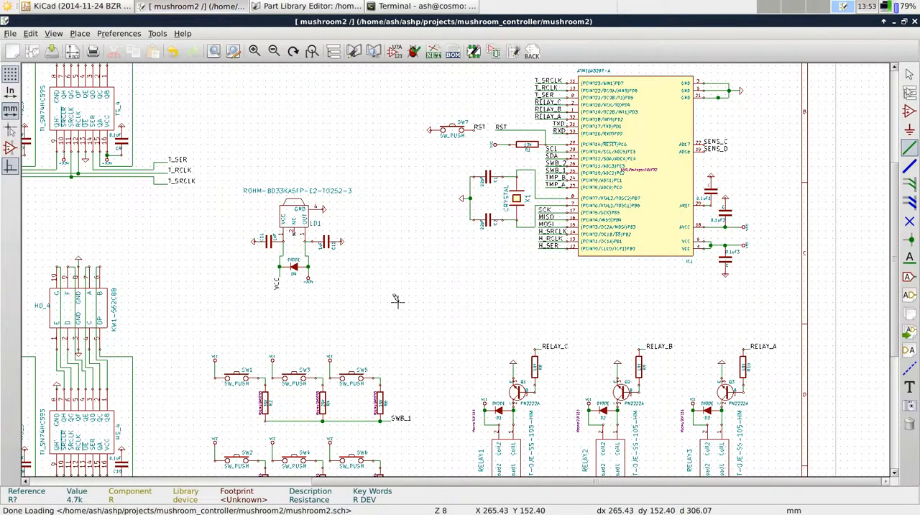
key("a")
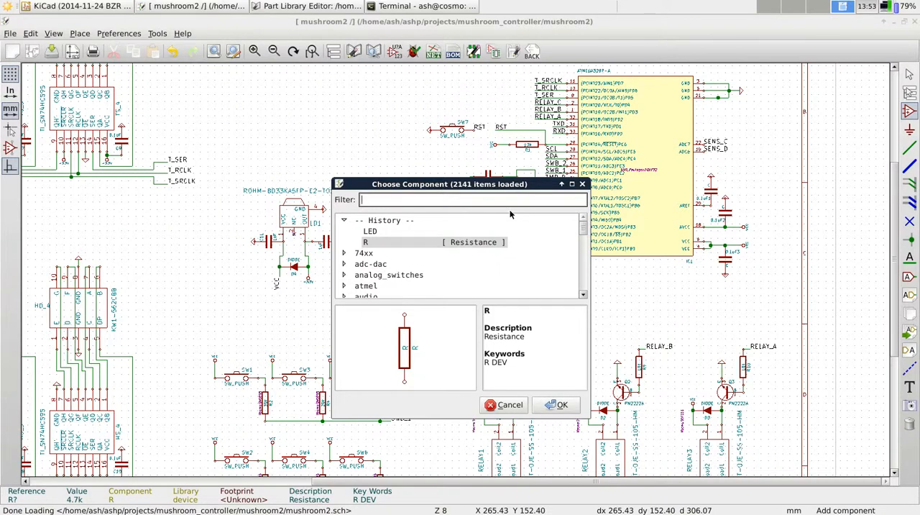
type("Mushrom")
key("BackSpace")
key("BackSpace")
key("BackSpace")
key("BackSpace")
key("BackSpace")
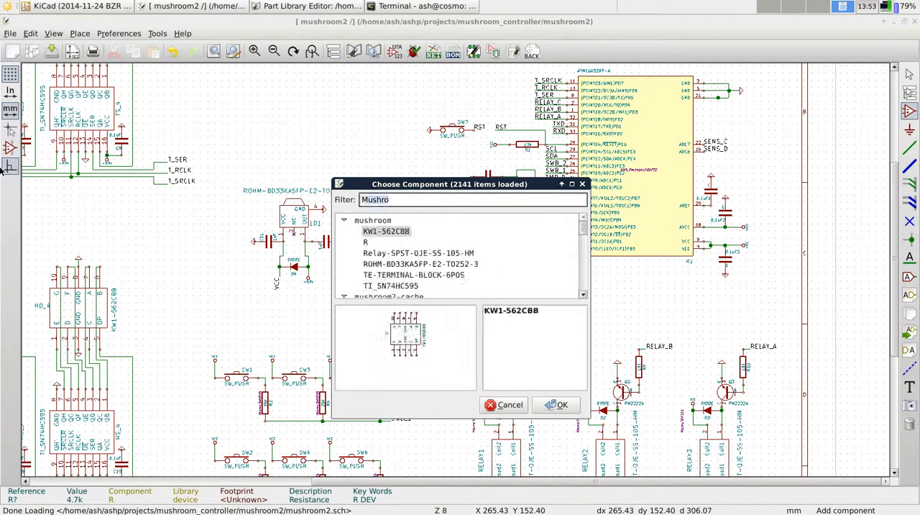
type("r")
key("BackSpace")
key("BackSpace")
key("BackSpace")
type("Mush")
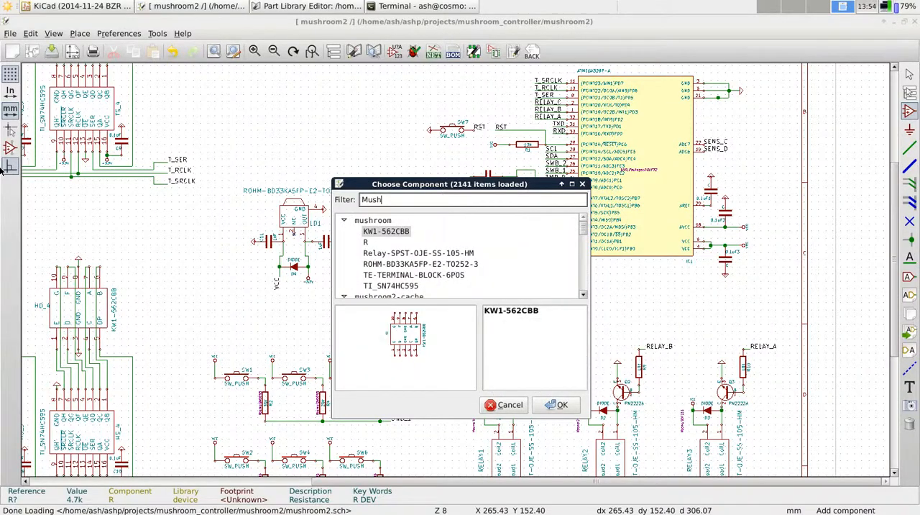
Preview the relay, ROHM-BD33KA5FP-E2-TO252-3 and terminal block parts in the mushroom library, and close the component chooser without placing one
left_click(391, 253)
left_click(395, 264)
left_click(396, 275)
left_click(396, 264)
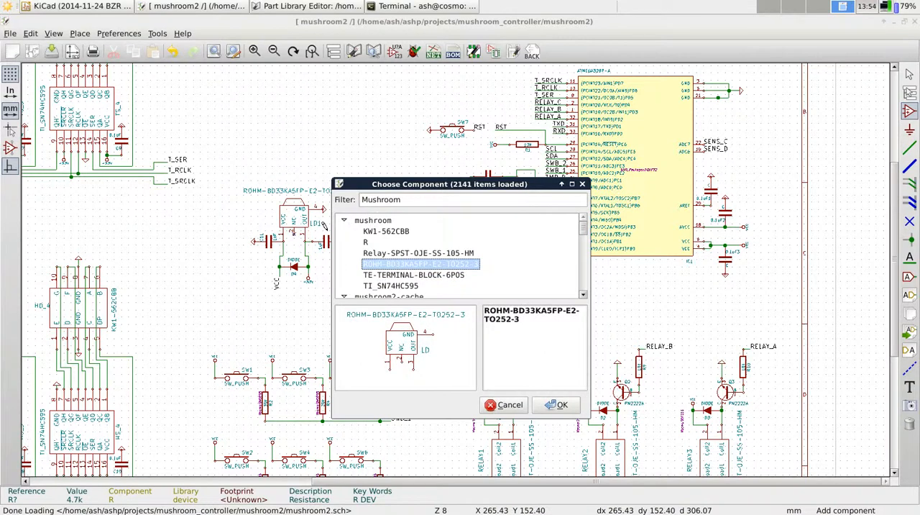
left_click(309, 5)
left_click(189, 10)
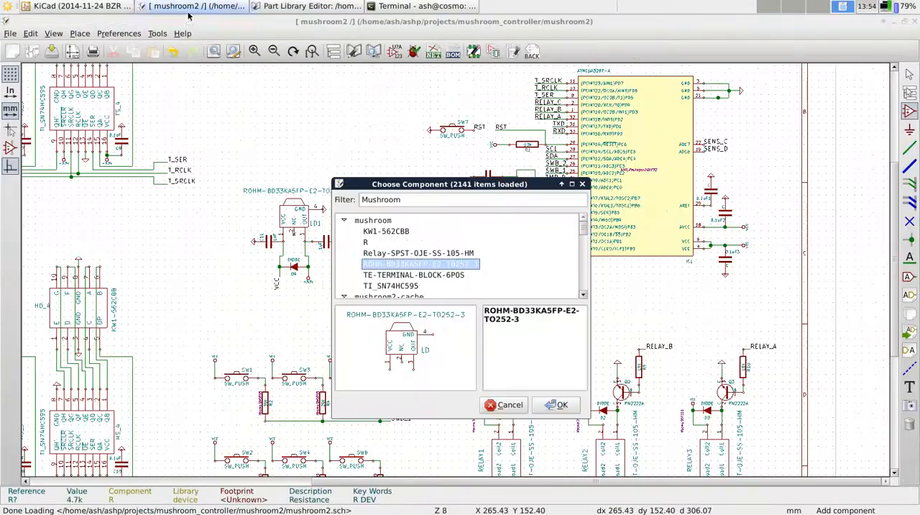
left_click(582, 184)
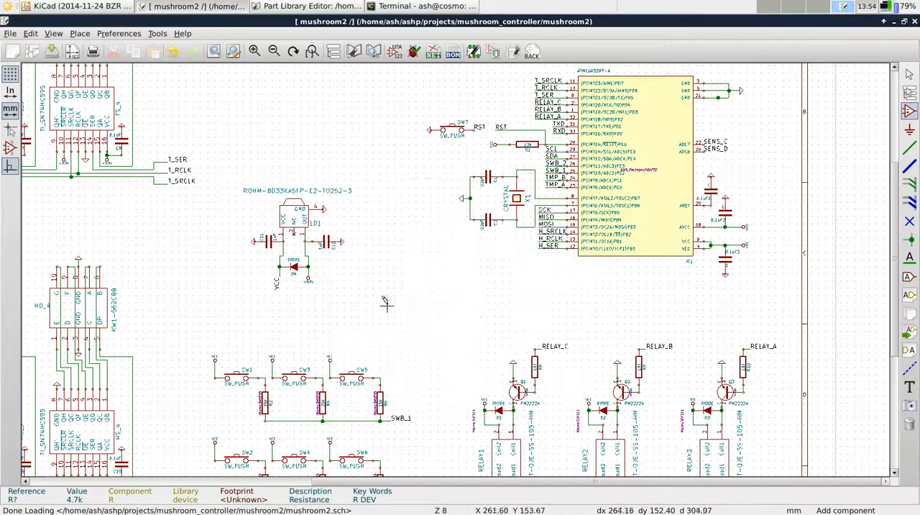
Start generating the Pcbnew netlist in default format as mushroom2.net, and cancel without saving the file
scroll(492, 264, "down", 1)
scroll(491, 264, "down", 1)
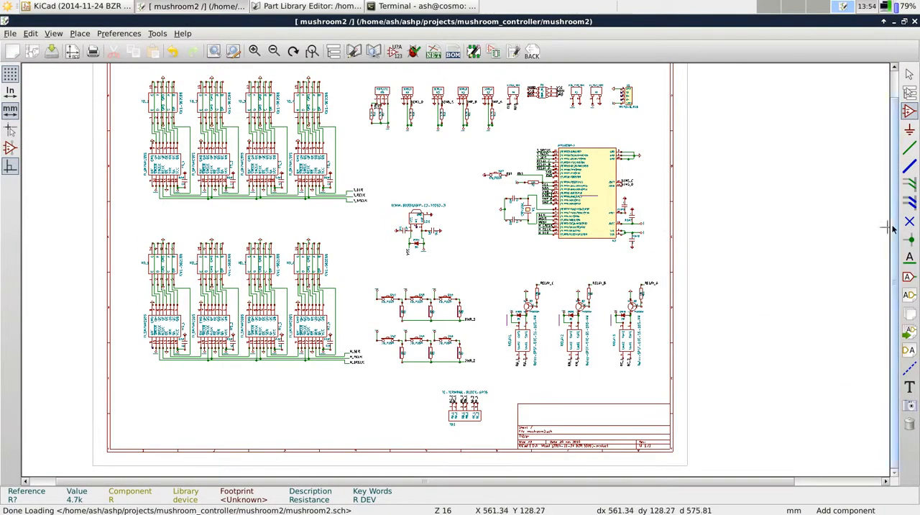
left_click_drag(894, 225, 894, 197)
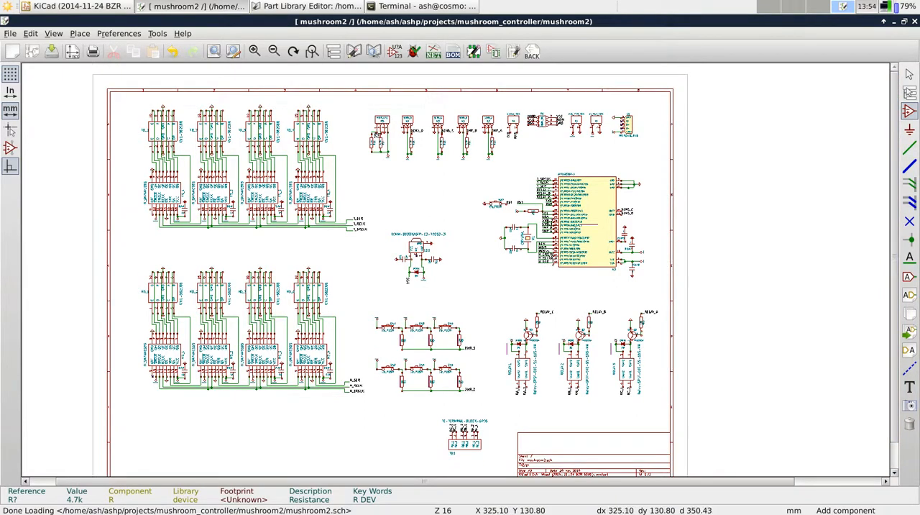
scroll(551, 251, "down", 1)
scroll(550, 251, "up", 2)
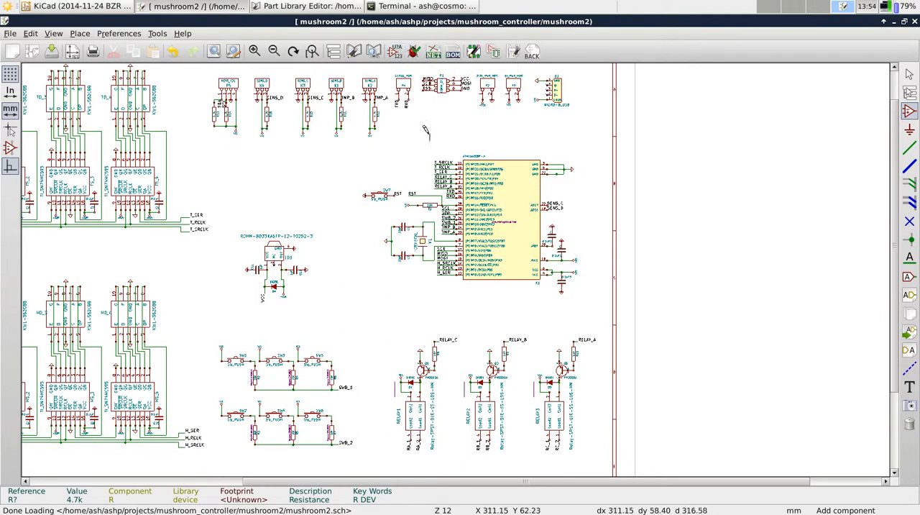
left_click(435, 51)
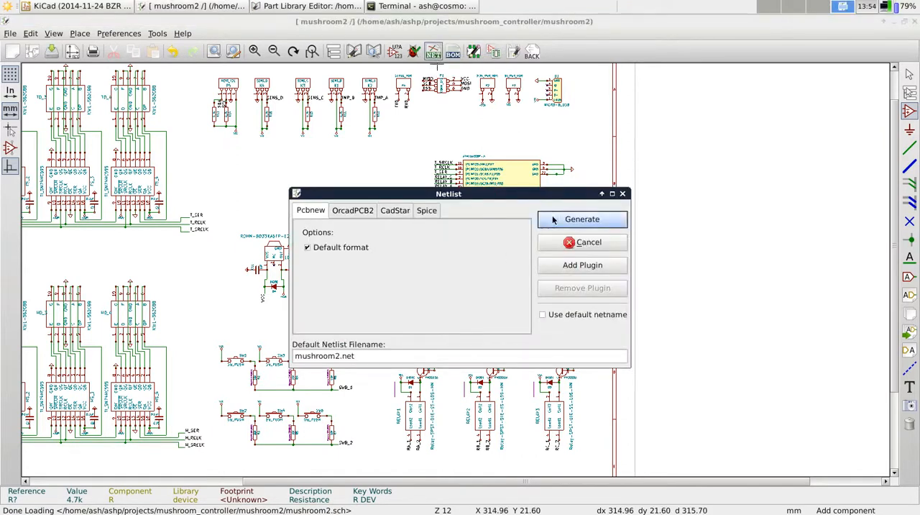
left_click(601, 222)
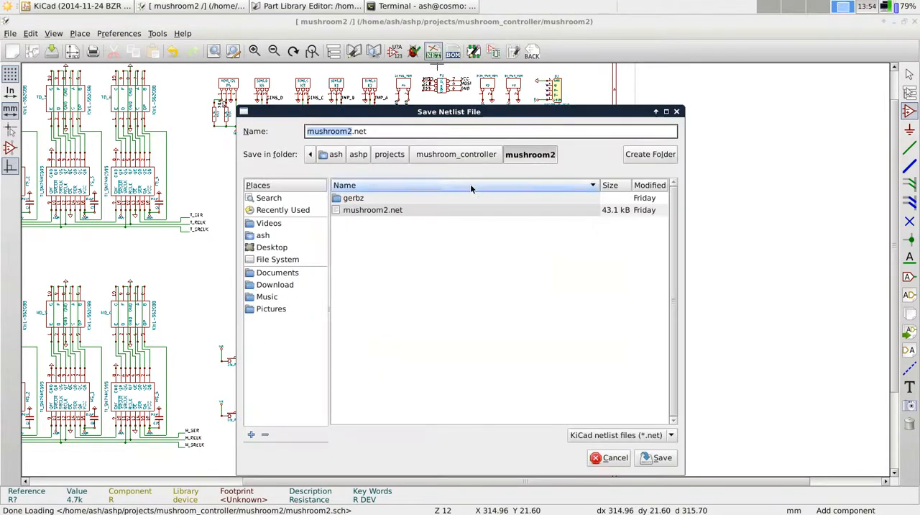
left_click(626, 461)
left_click(567, 242)
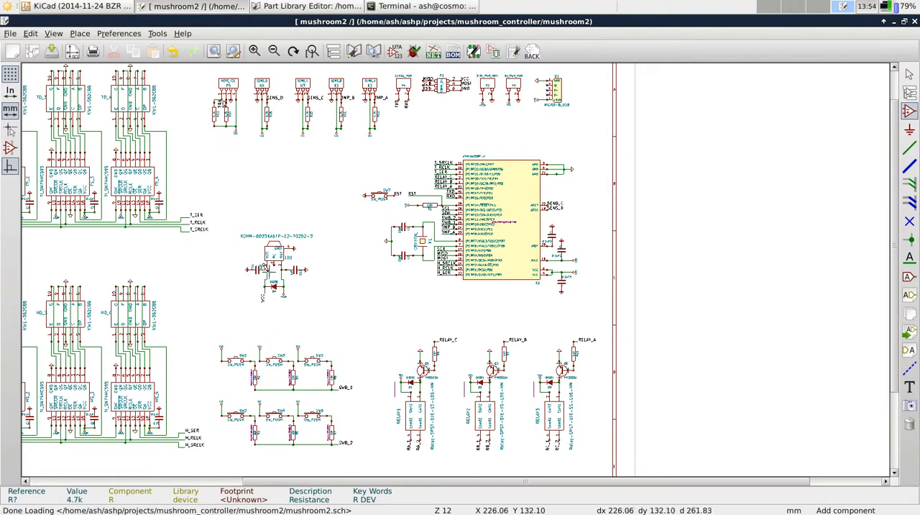
Run CvPcb from the schematic and select capacitor C12 in its component list
scroll(243, 267, "down", 1)
scroll(451, 263, "up", 4)
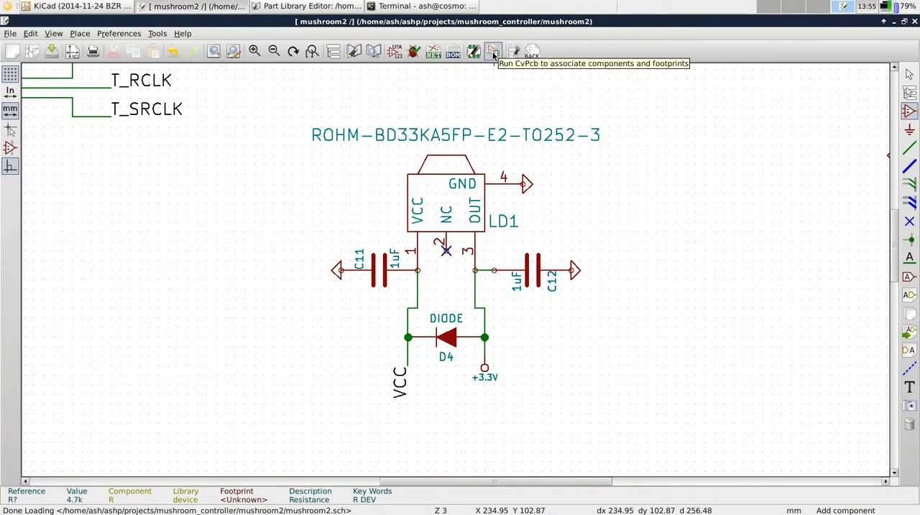
left_click(494, 56)
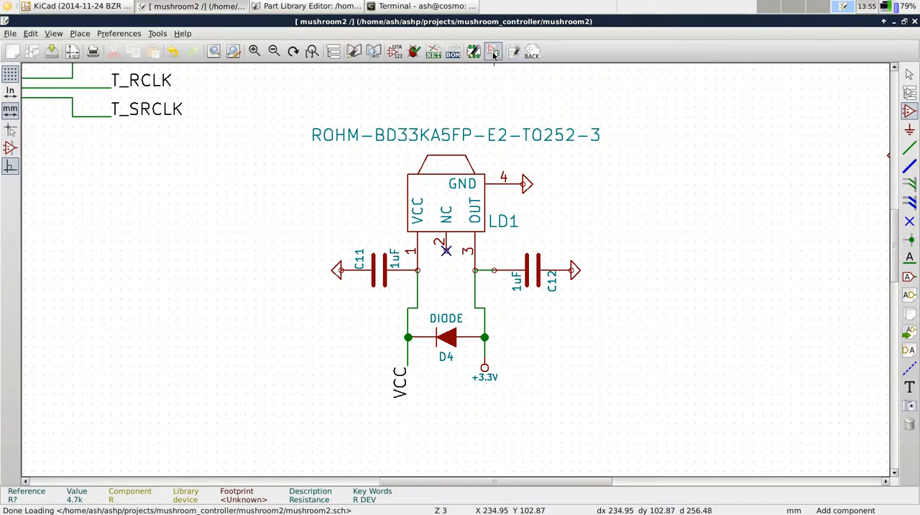
left_click(559, 336)
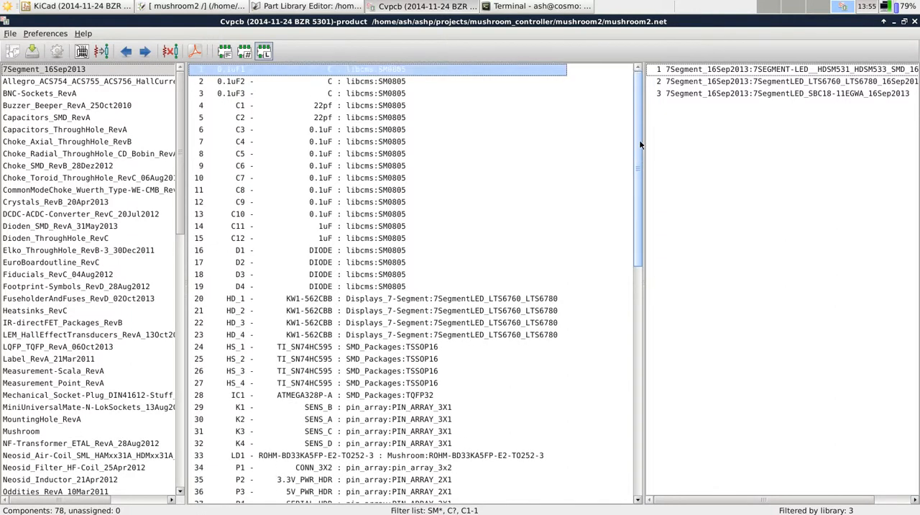
left_click(244, 238)
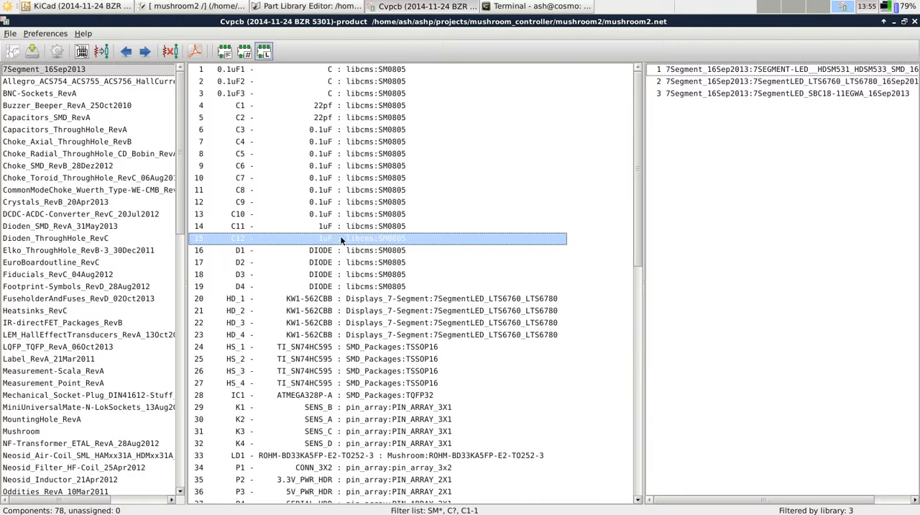
left_click(414, 225)
left_click(401, 240)
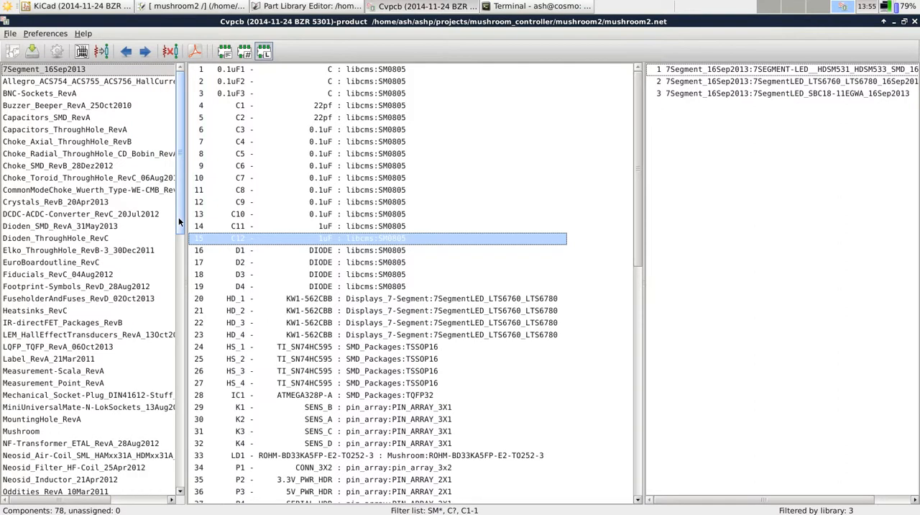
Check capacitor C12's footprint field in its schematic properties, and return to CvPcb
key("alt+Tab")
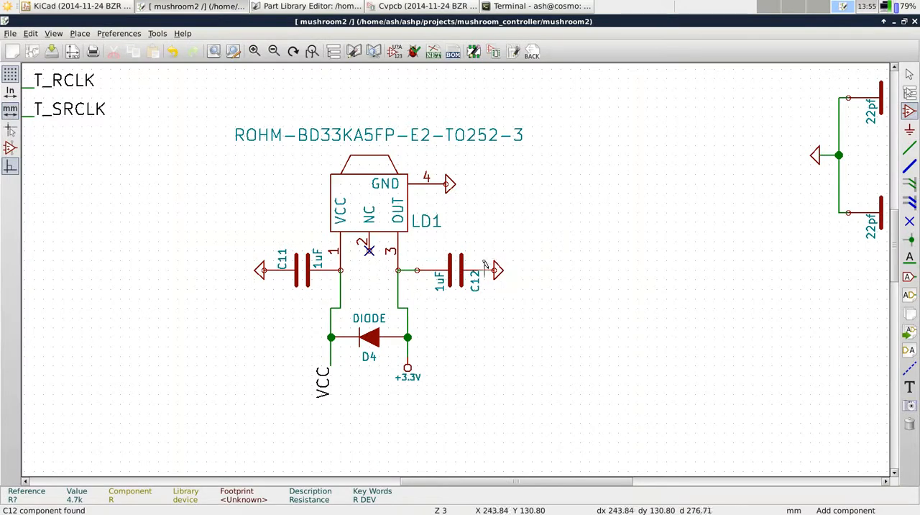
double_click(455, 272)
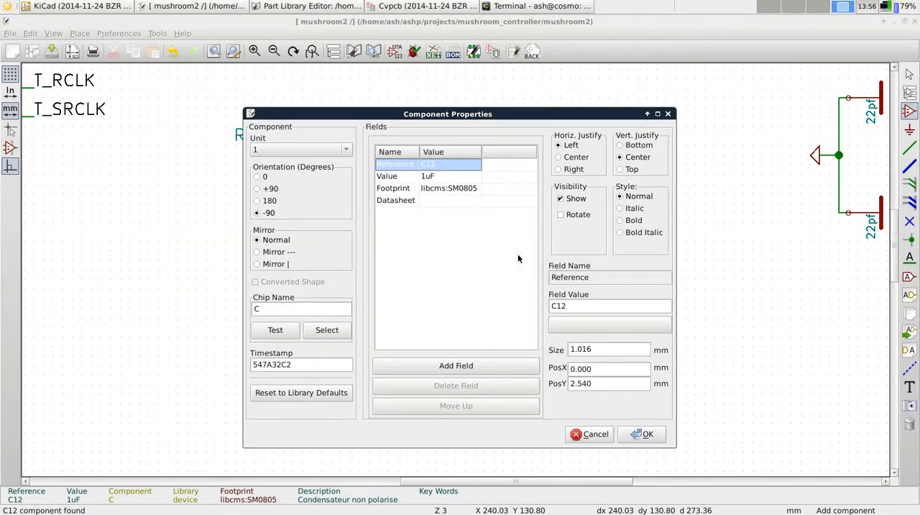
left_click(643, 433)
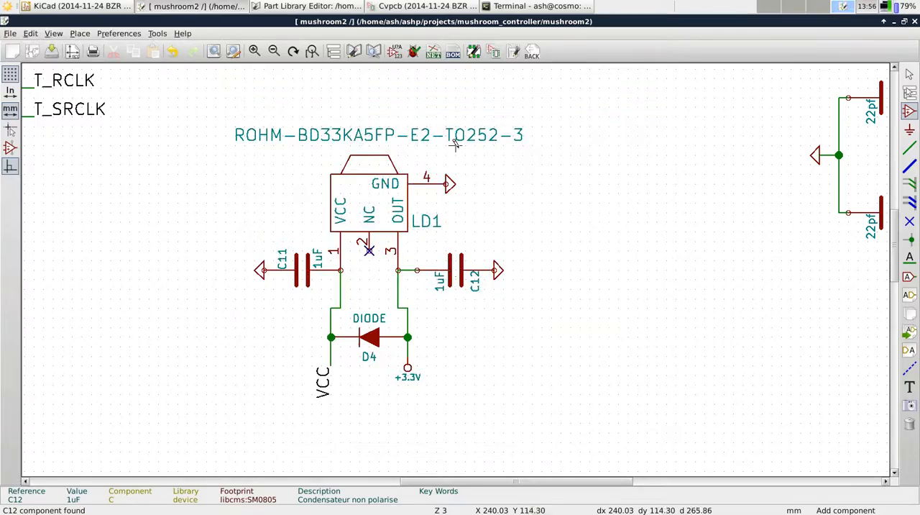
key("alt+Tab")
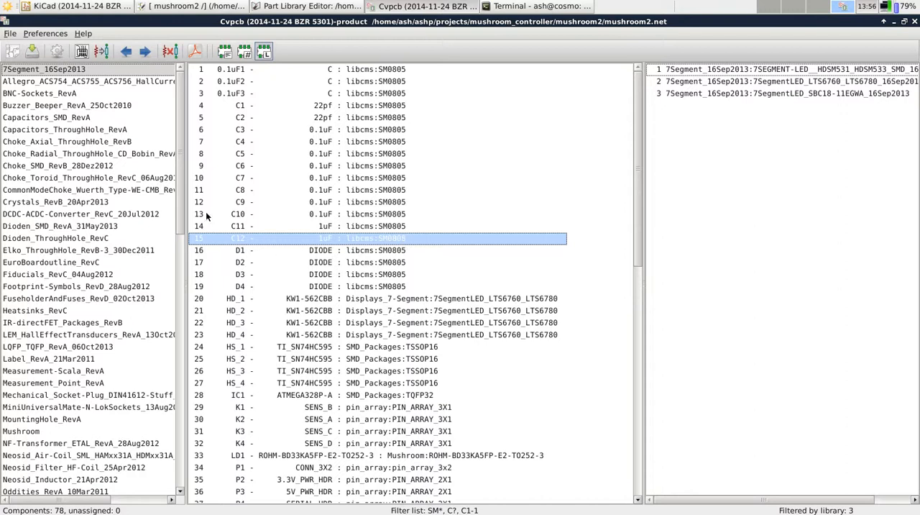
Browse the CvPcb footprint libraries, listing the footprints of pin_array and capacitors, and highlight PIN_ARRAY_2X1
scroll(177, 210, "down", 2)
scroll(177, 210, "up", 2)
left_click_drag(178, 210, 176, 448)
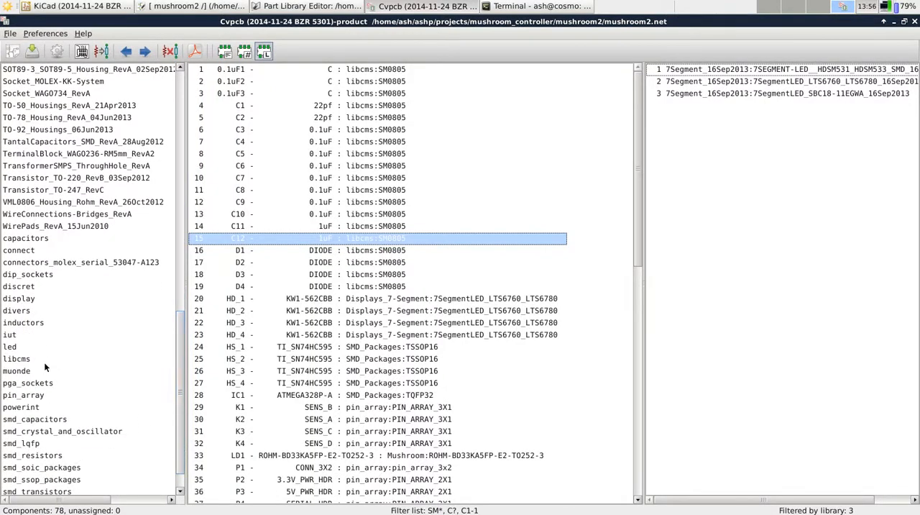
left_click(29, 395)
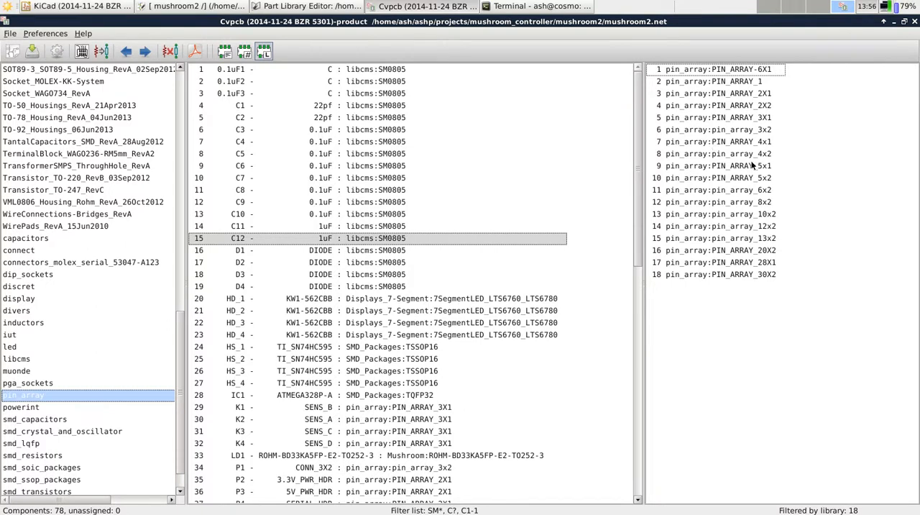
left_click(745, 95)
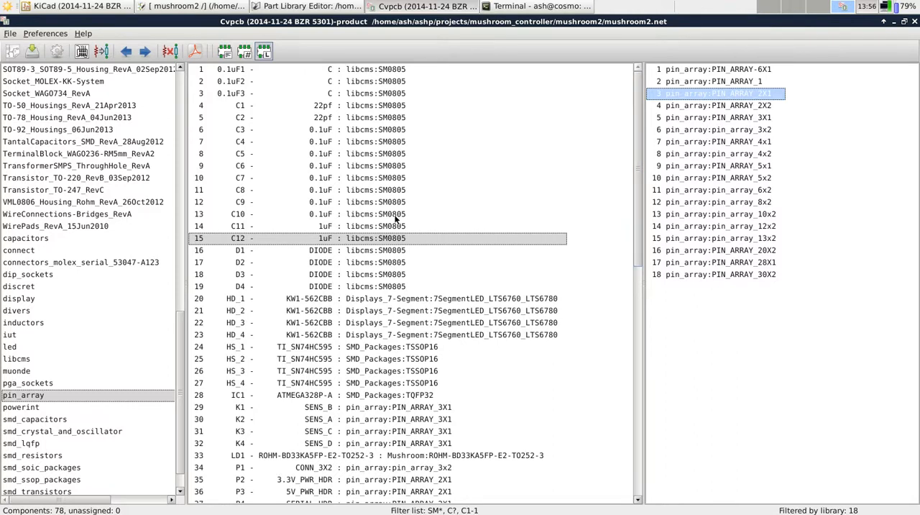
left_click(82, 241)
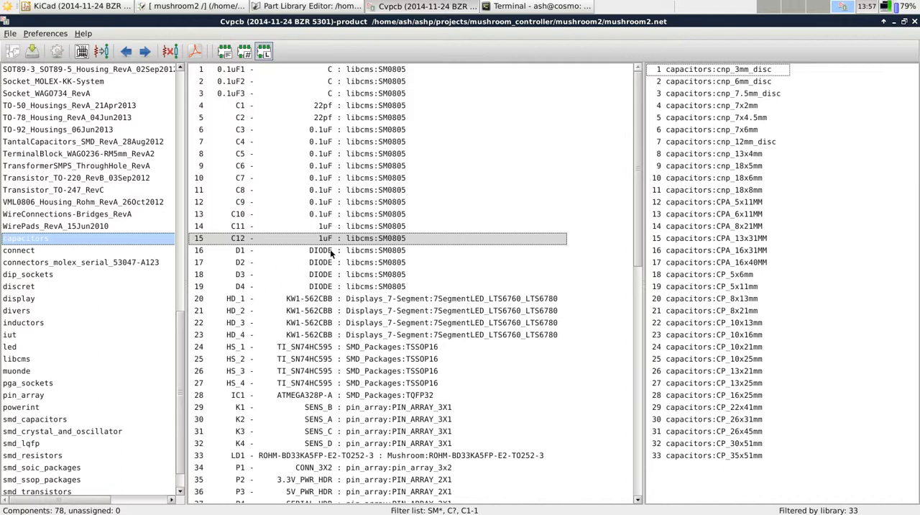
left_click_drag(179, 350, 180, 385)
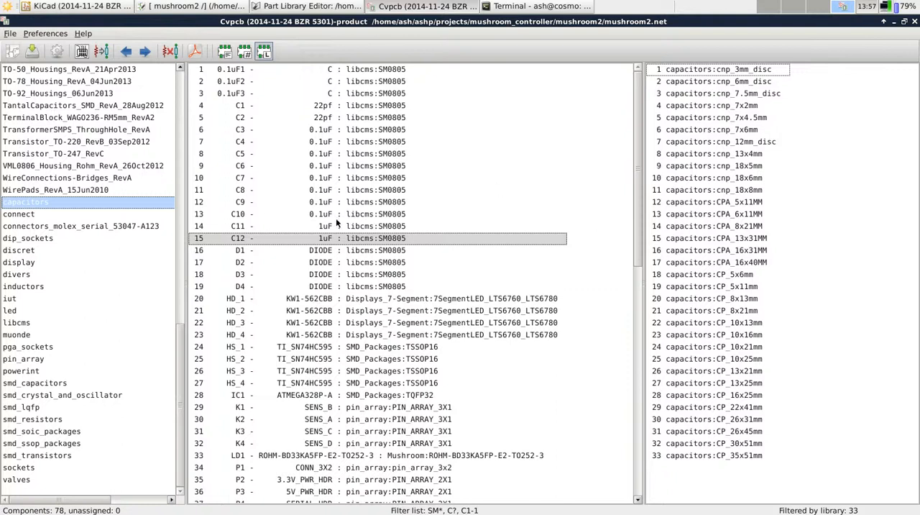
Examine the footprint assignments of headers P1 to P4 and shift register HS_2 in the component list
left_click_drag(639, 156, 635, 249)
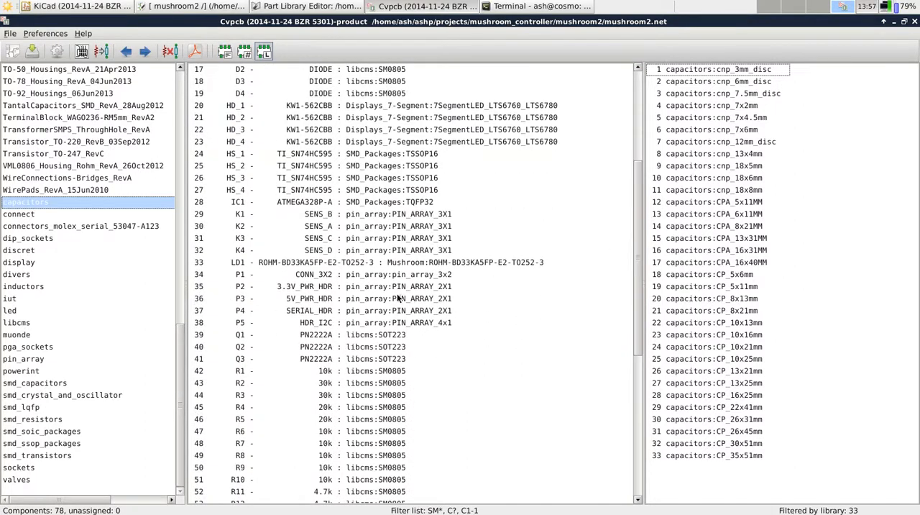
left_click(425, 288)
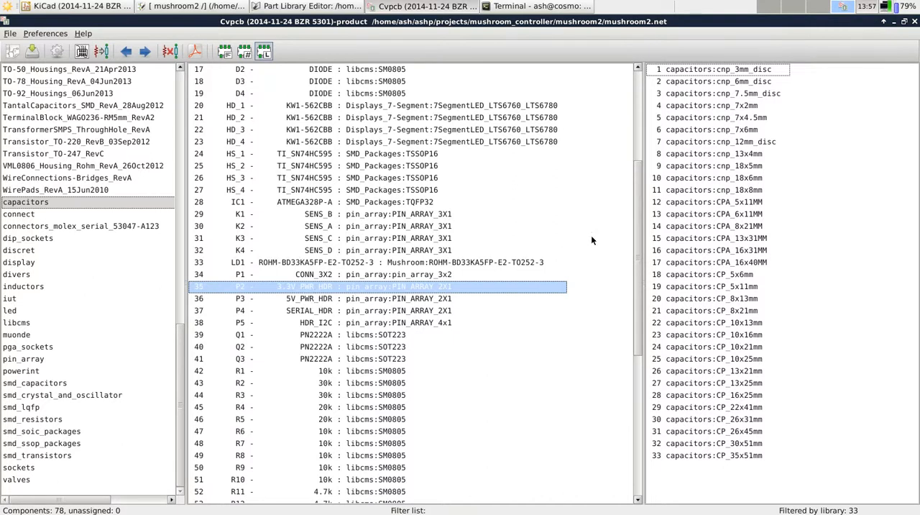
left_click(404, 300)
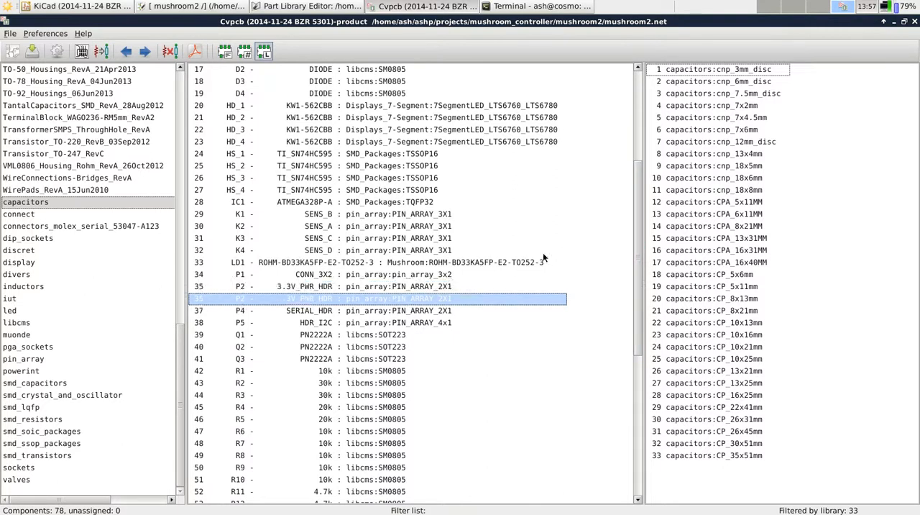
left_click_drag(639, 241, 639, 250)
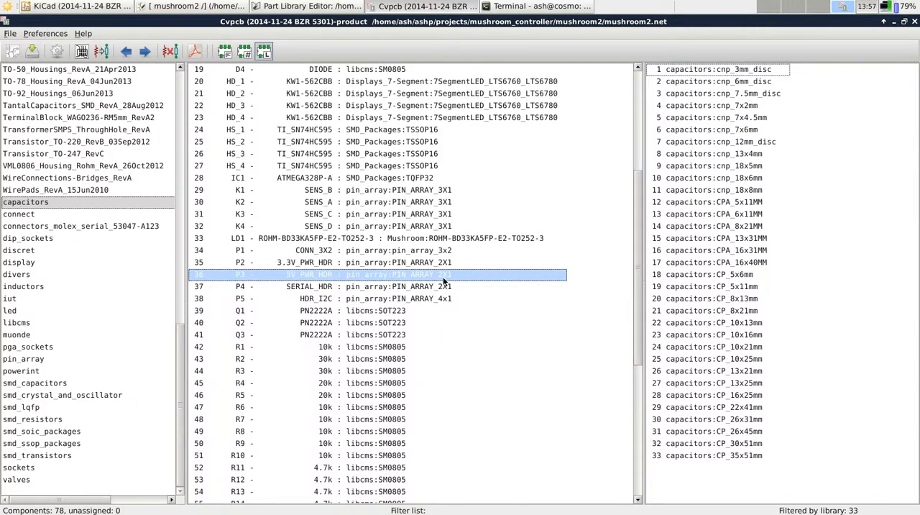
left_click(439, 286)
left_click(436, 252)
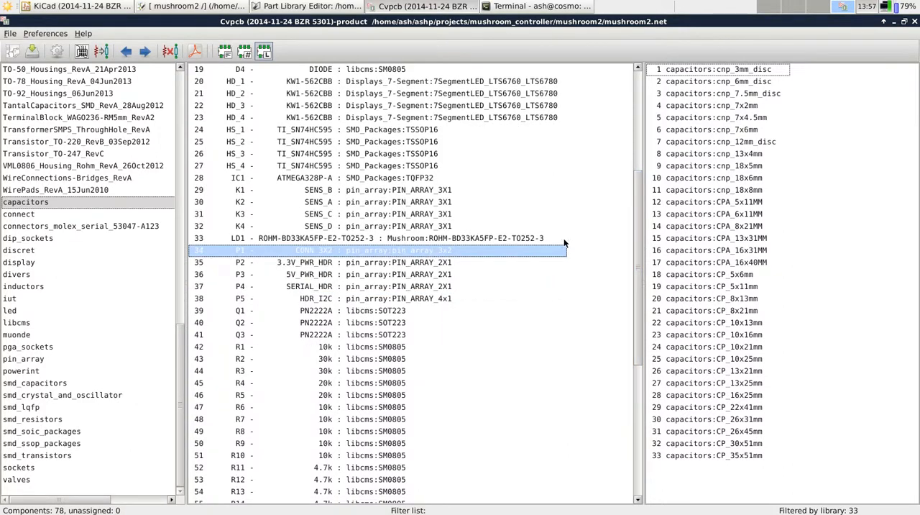
mouse_move(638, 216)
left_mouse_down()
mouse_move(638, 230)
mouse_move(636, 204)
left_mouse_up()
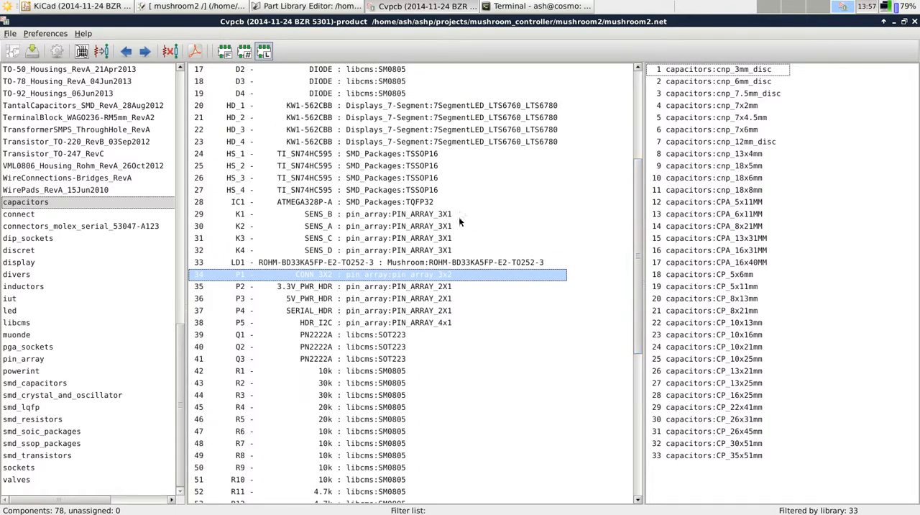
left_click(353, 166)
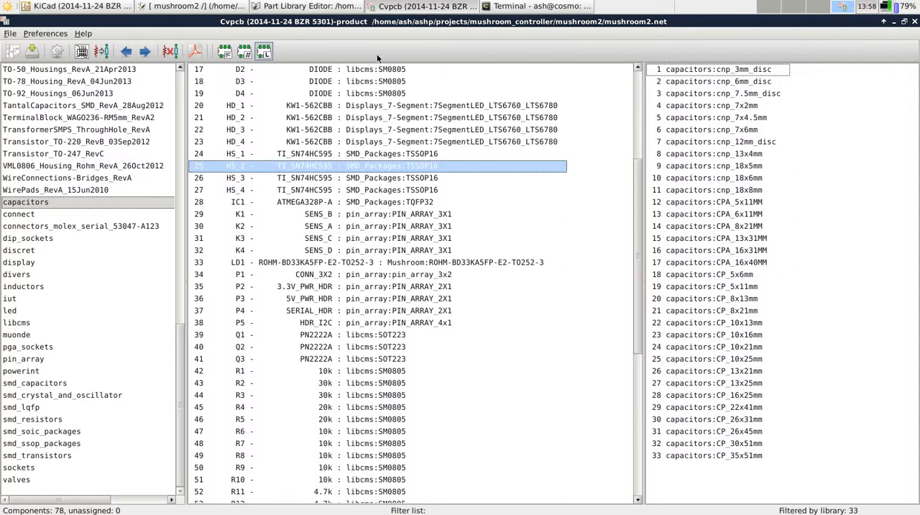
Close CvPcb and open the mushroom2 board layout in Pcbnew from the schematic
left_click(915, 21)
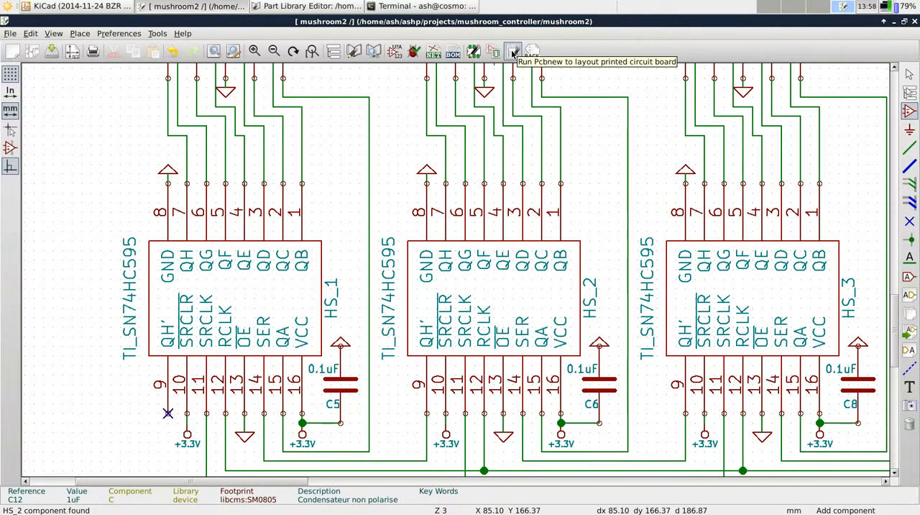
left_click(513, 53)
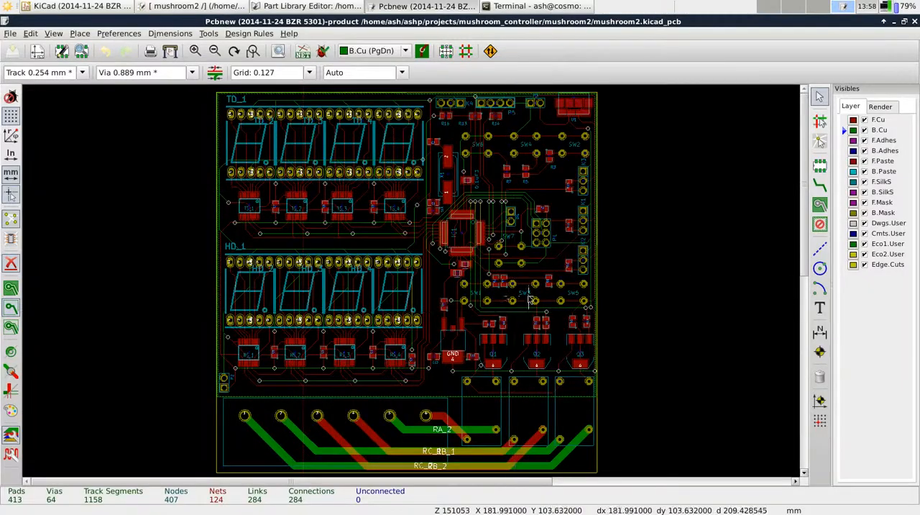
Locate the LD1 voltage regulator circuit in the schematic, and return to the board layout
left_click_drag(804, 225, 793, 307)
mouse_move(804, 242)
left_mouse_down()
mouse_move(805, 260)
mouse_move(803, 252)
left_mouse_up()
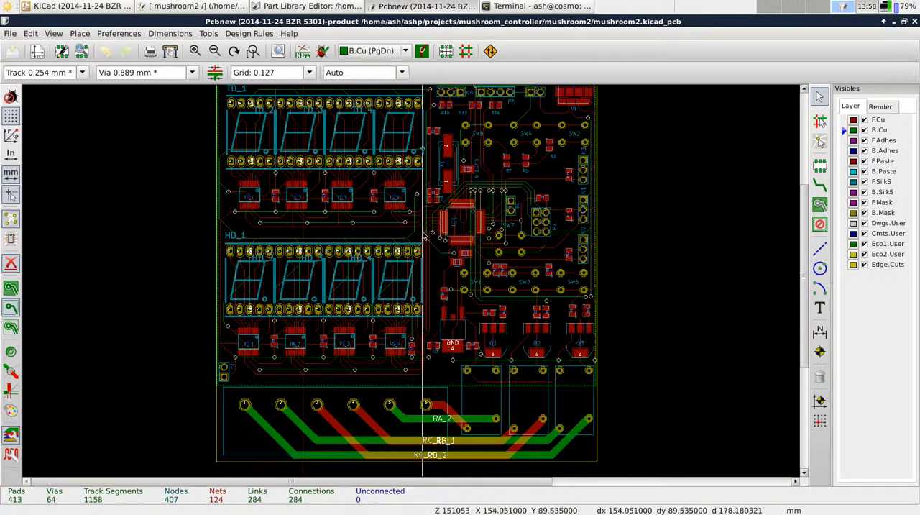
left_click(214, 6)
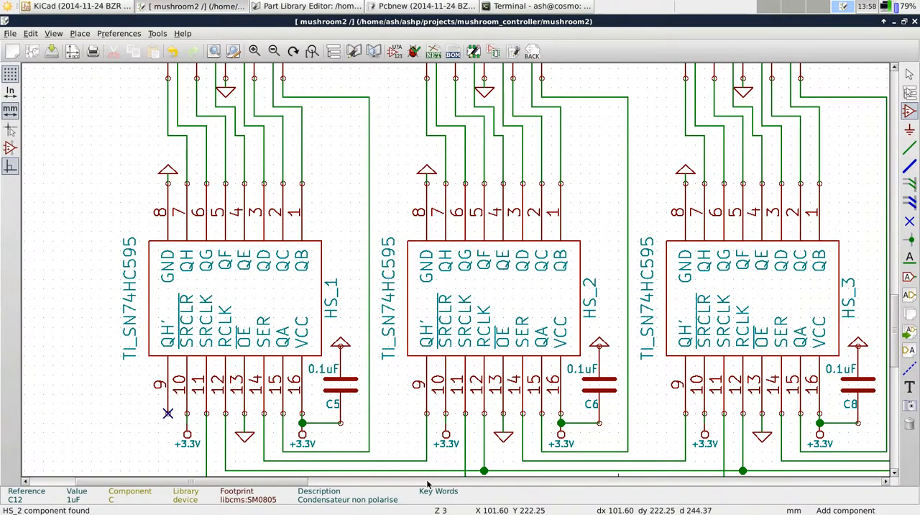
left_click_drag(303, 483, 597, 491)
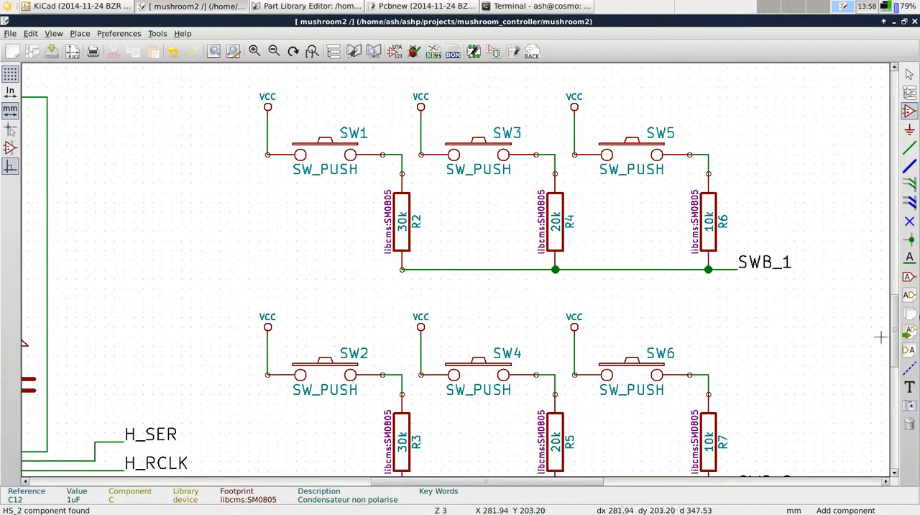
left_click_drag(894, 331, 894, 246)
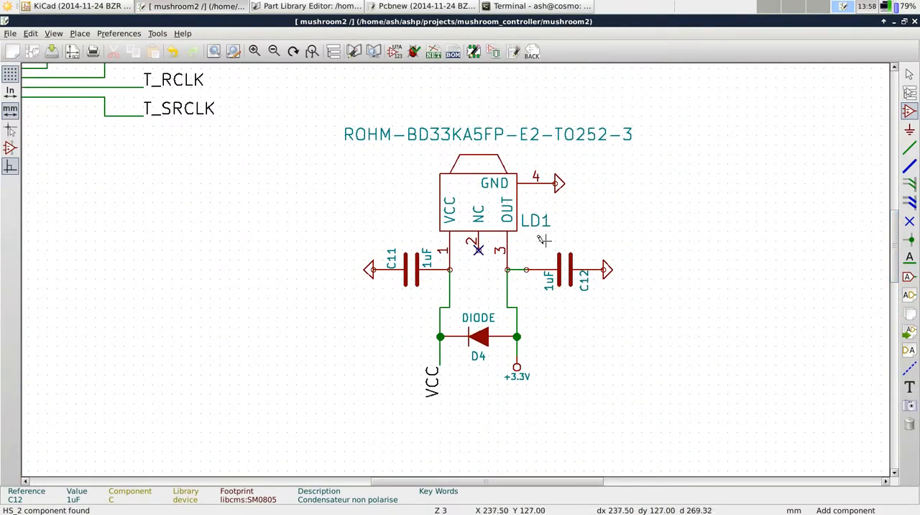
left_click(396, 7)
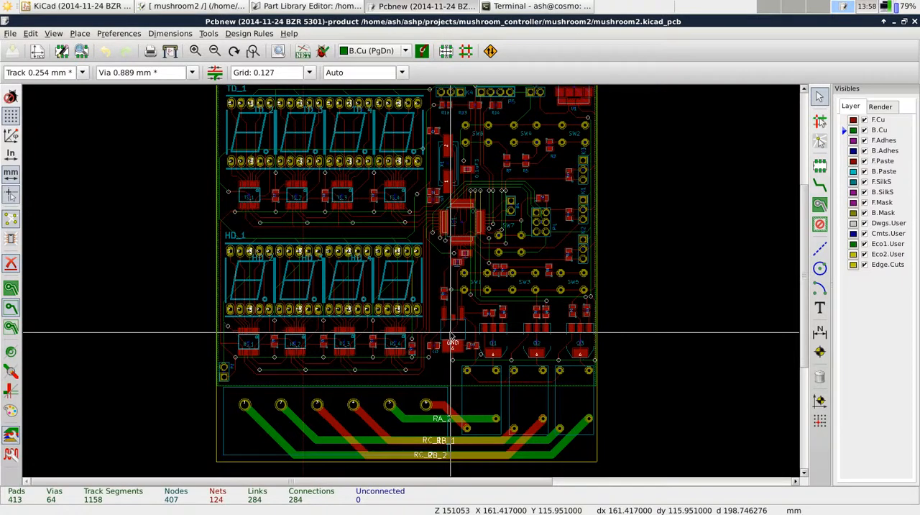
Inspect capacitor C12's board footprint in the Footprint Editor through its properties, and close the editor
scroll(451, 336, "down", 1)
scroll(432, 317, "up", 5)
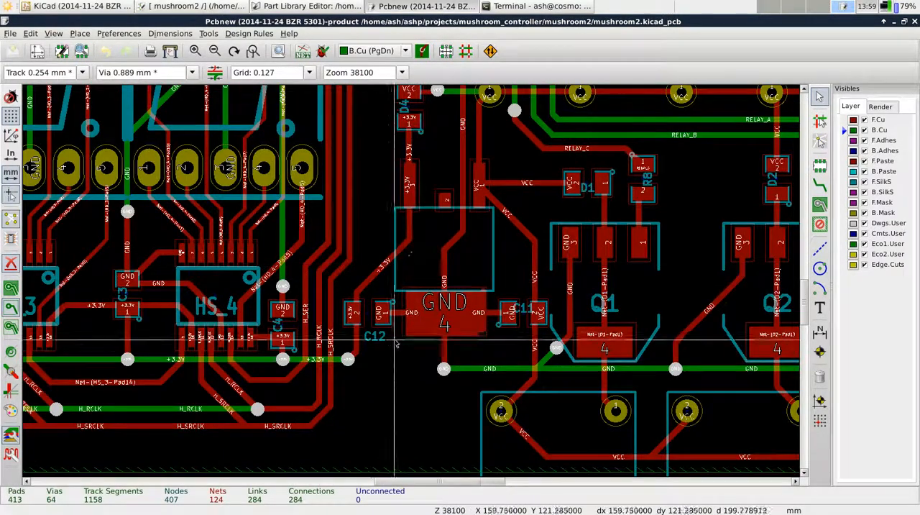
scroll(358, 287, "up", 1)
scroll(395, 246, "up", 2)
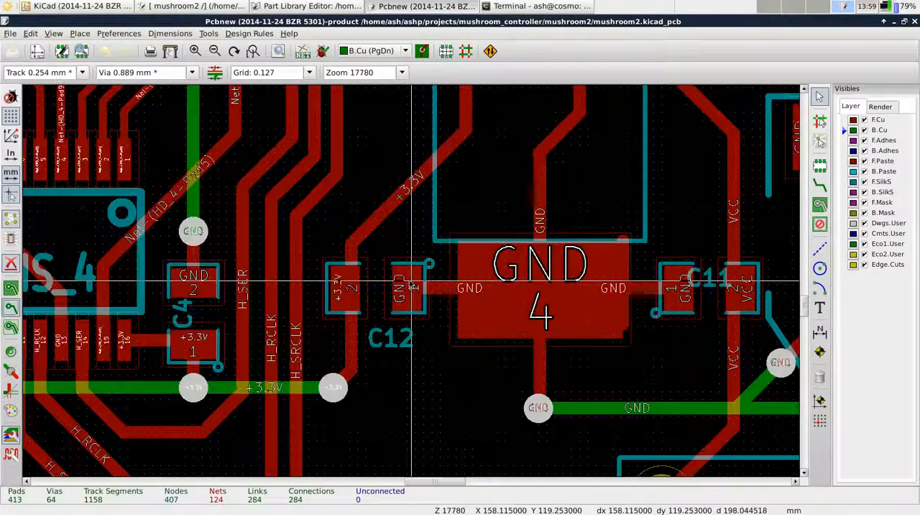
double_click(364, 277)
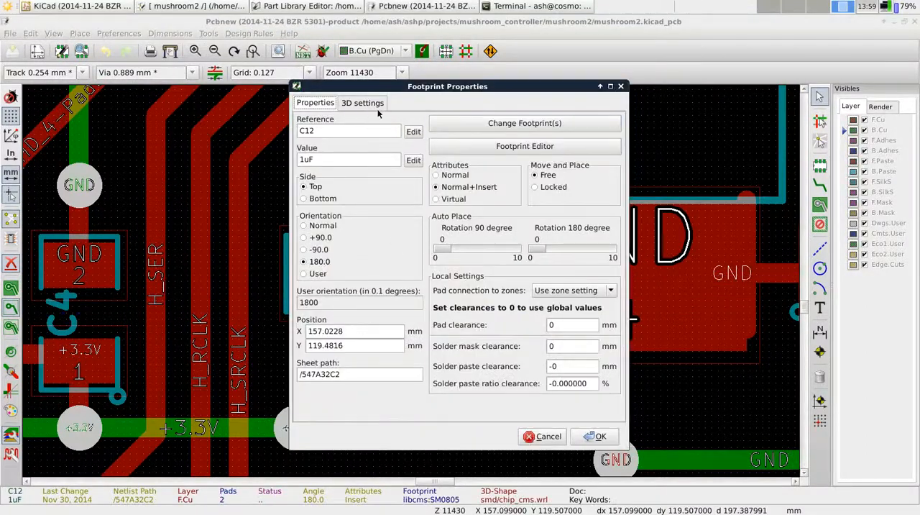
left_click(493, 149)
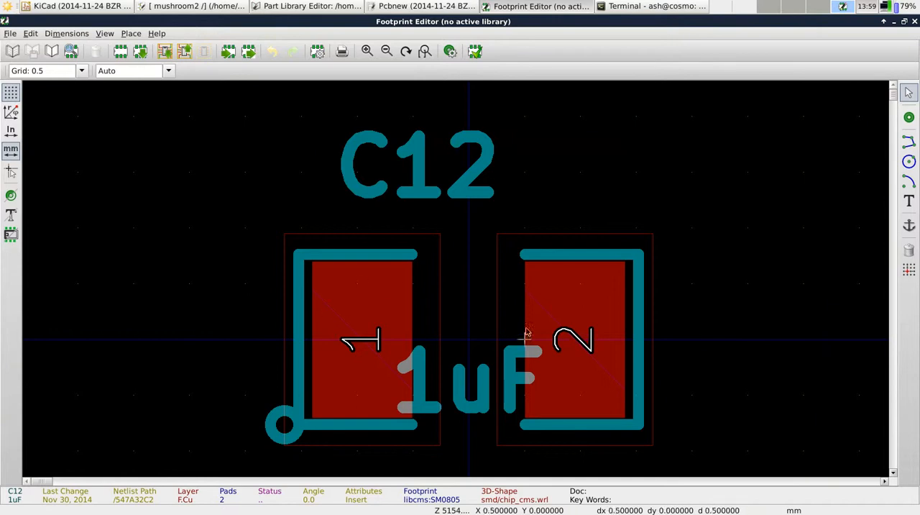
left_click(915, 22)
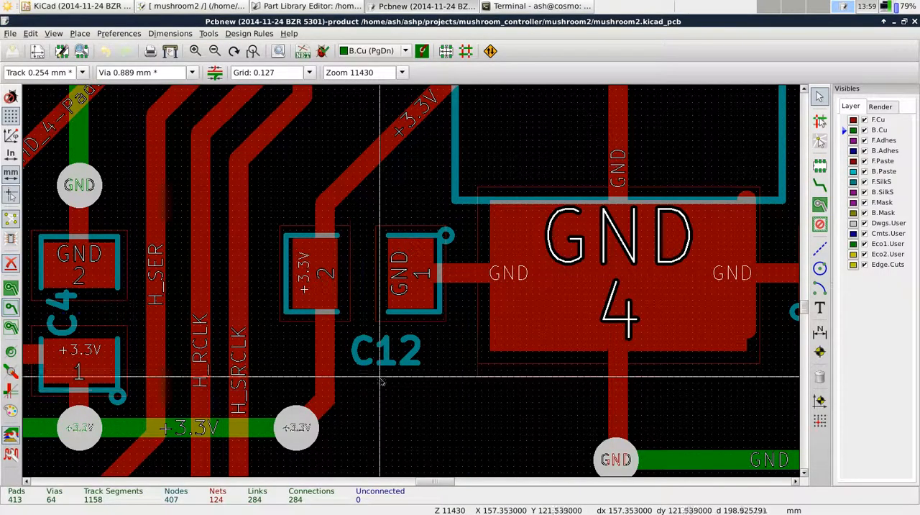
Inspect shift register HS_4's footprint in the Footprint Editor, and return to the board layout
scroll(396, 364, "down", 4)
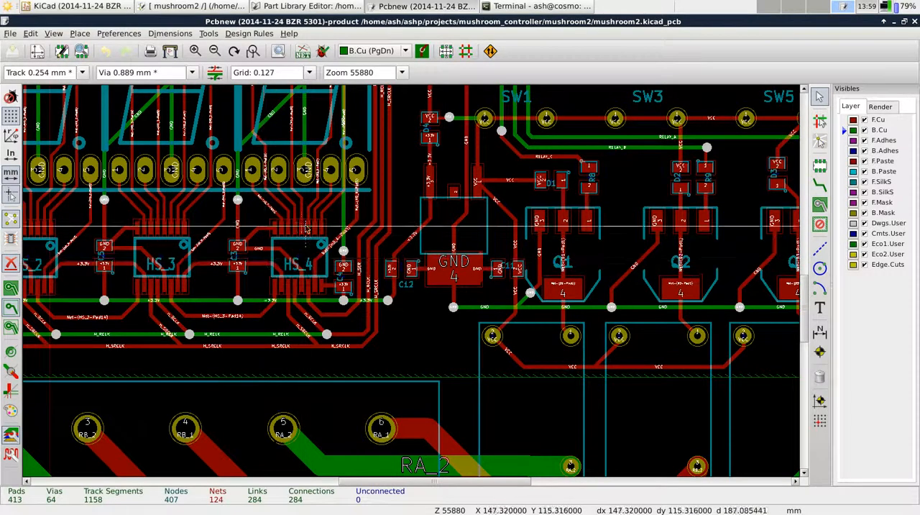
scroll(310, 263, "down", 1)
scroll(413, 286, "up", 4)
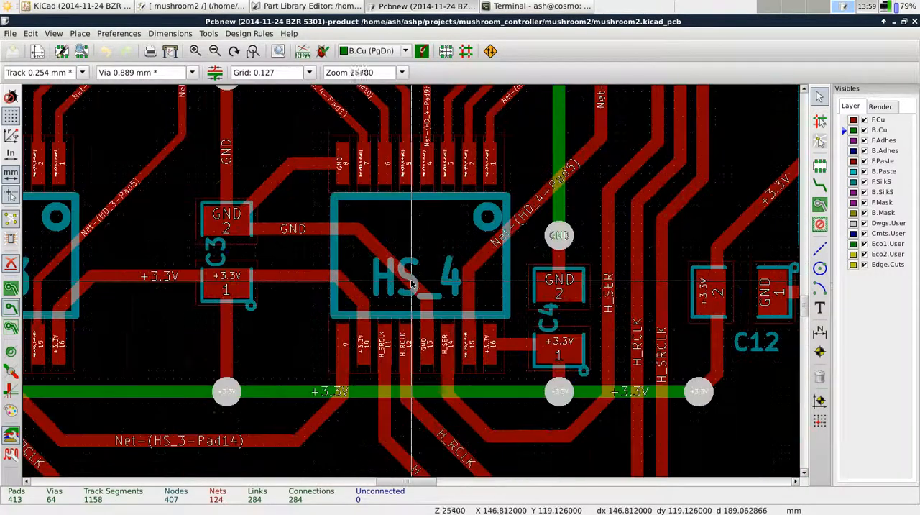
double_click(421, 242)
left_click(503, 147)
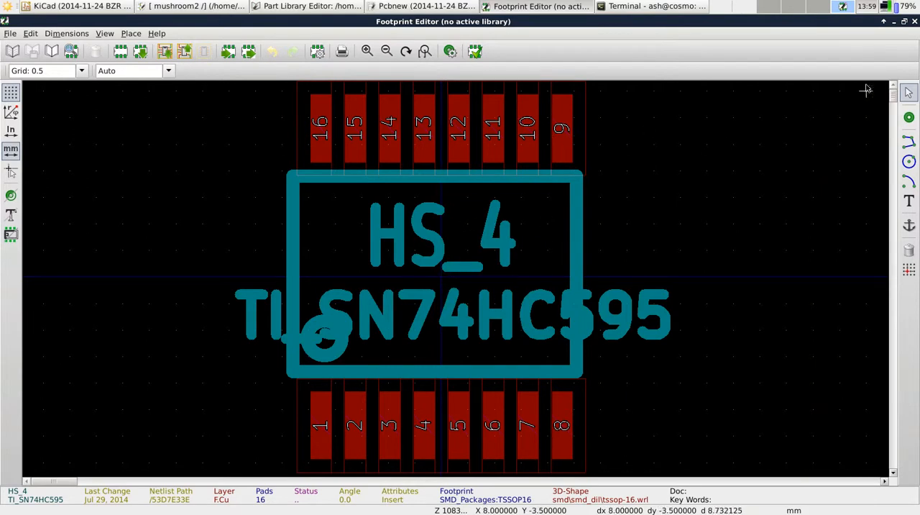
left_click(914, 23)
scroll(414, 288, "up", 2)
scroll(413, 287, "down", 3)
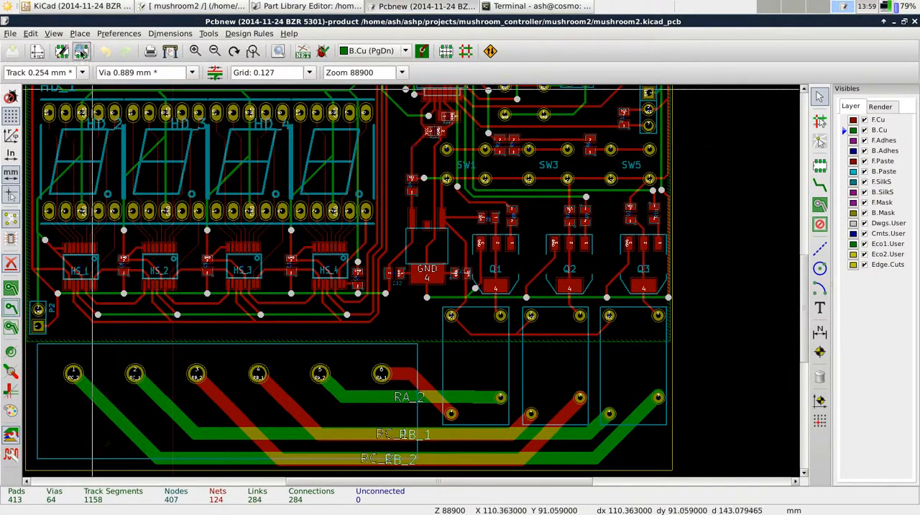
Open the Footprint Editor from the board layout and set Mushroom as the active footprint library
left_click(82, 51)
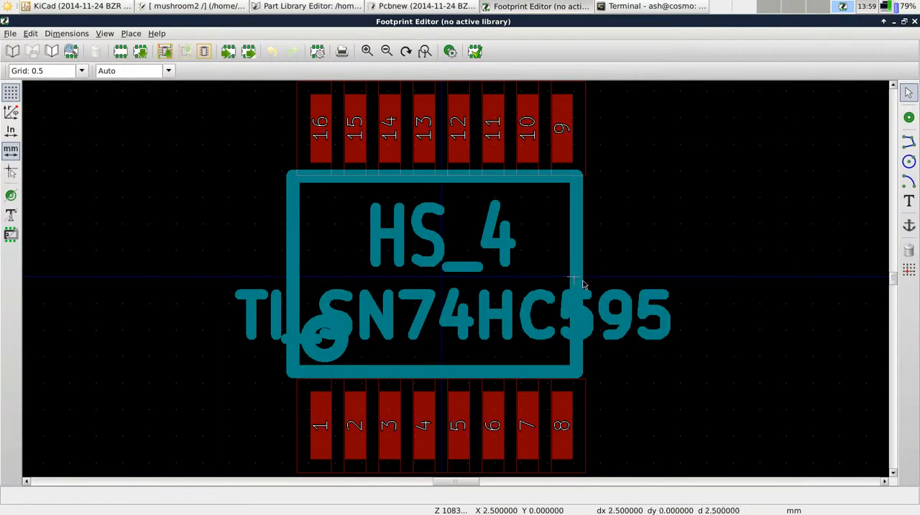
left_click(11, 34)
left_click(21, 47)
type("Mush")
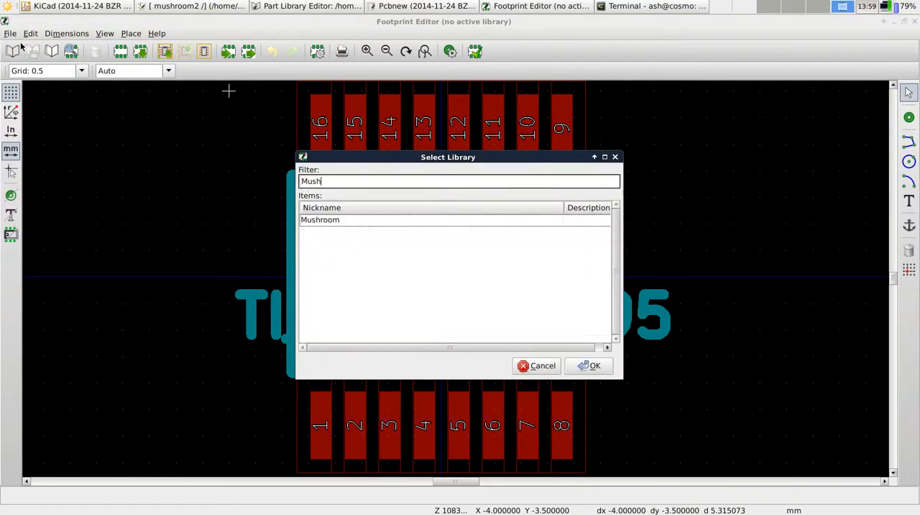
double_click(374, 220)
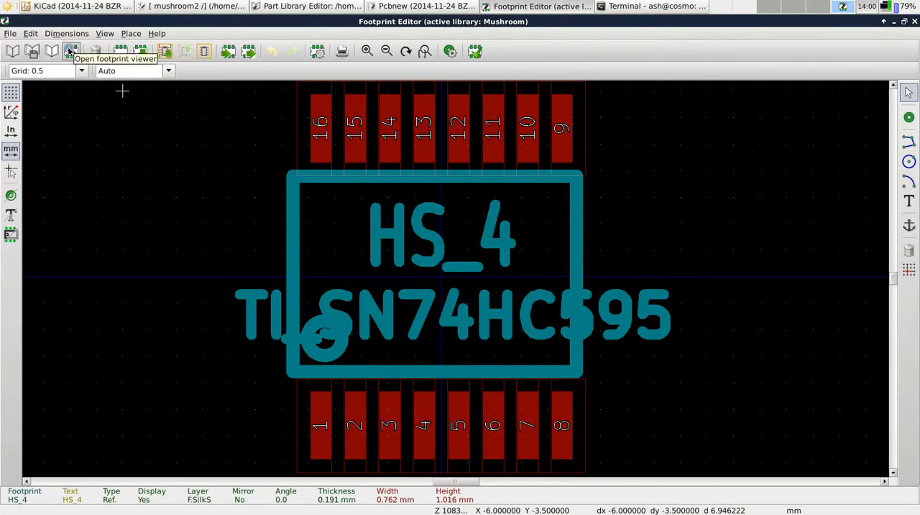
Create a new footprint named "crazy transistor"
left_click(121, 52)
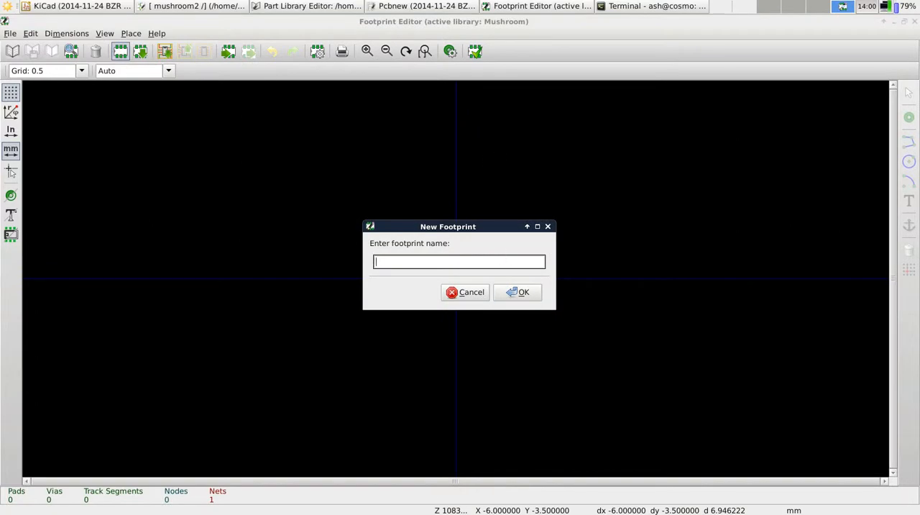
type("crazy transistor")
key("Return")
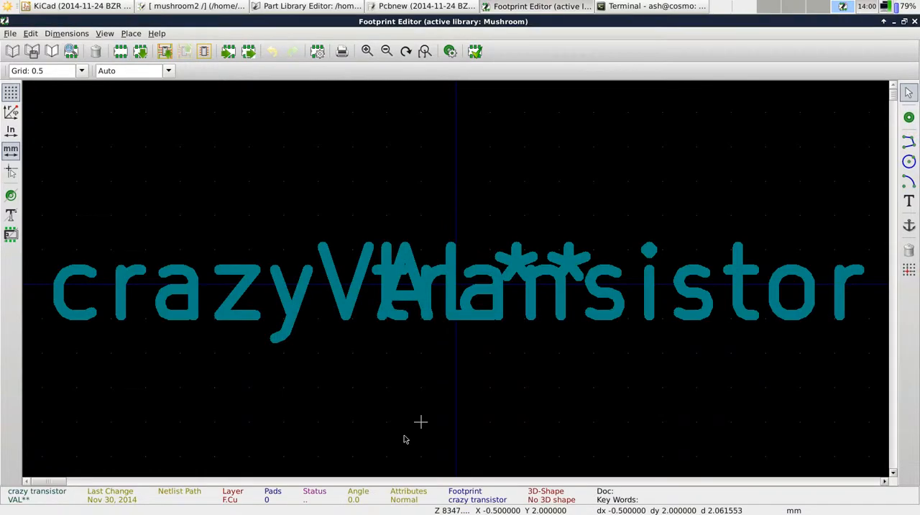
Move the footprint's reference text about 6 mm above the origin and its VAL** text about 6 mm below it
scroll(472, 216, "down", 1)
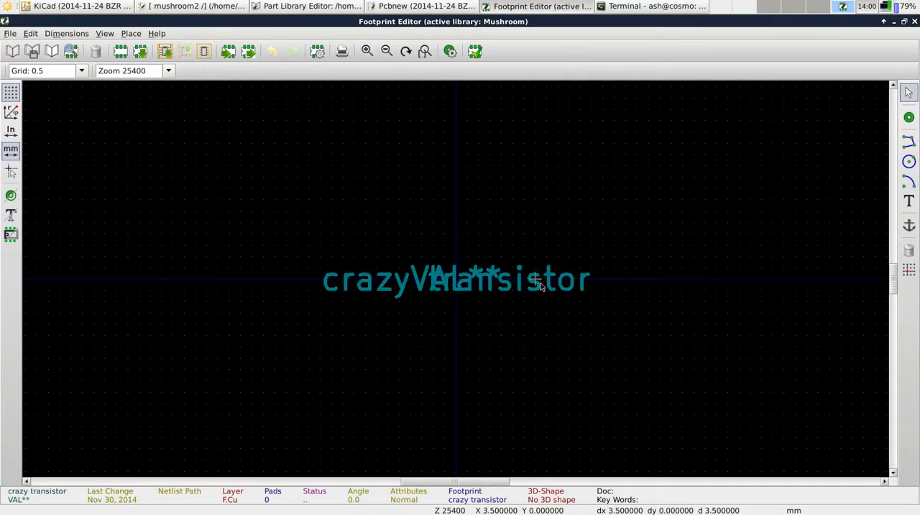
key("m")
left_click(457, 144)
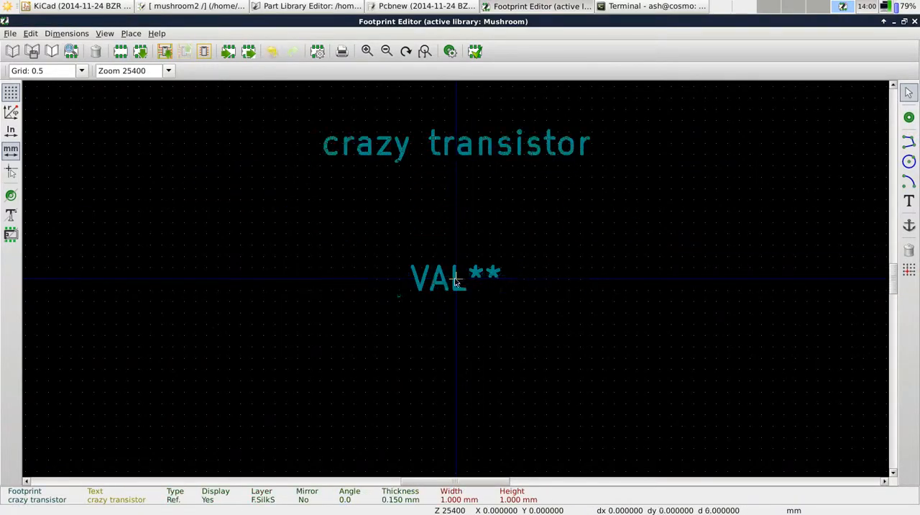
key("m")
left_click(457, 415)
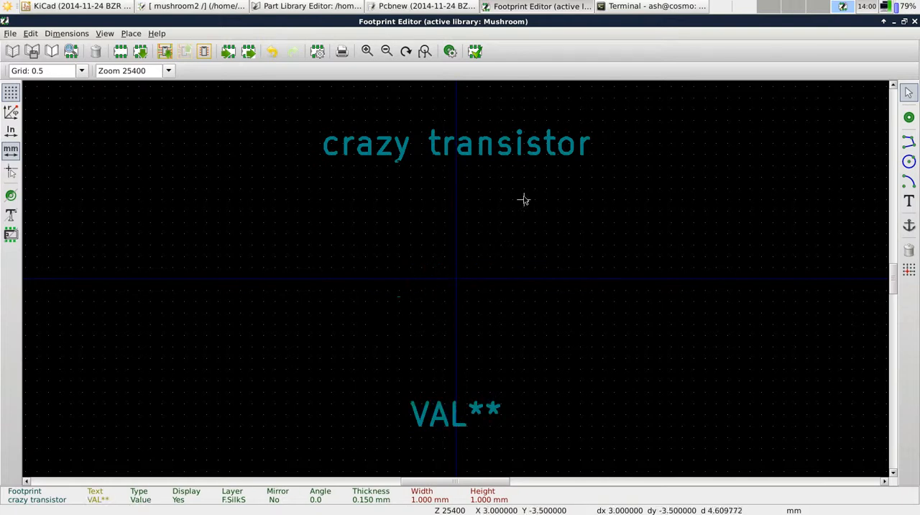
Draw a closed triangle about 7 mm wide and 3 mm high between the two texts, and delete the stray line at its apex
left_click(908, 141)
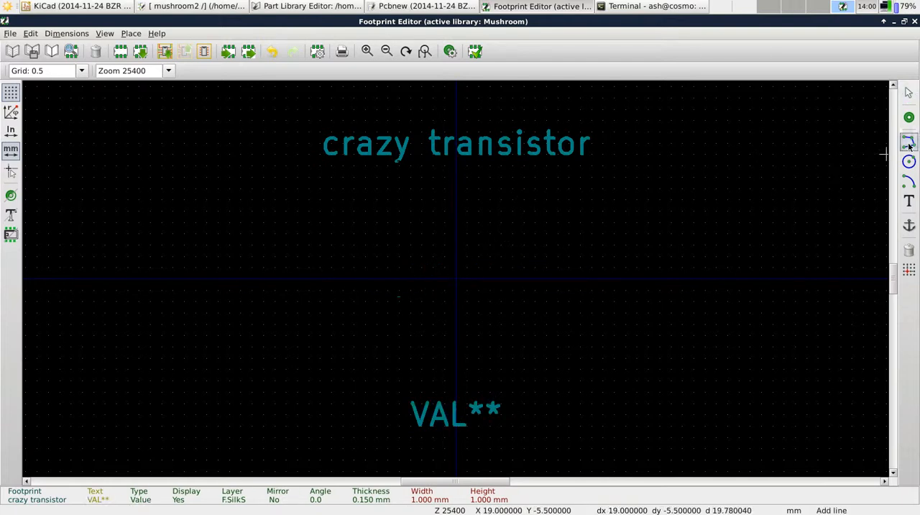
left_click(478, 223)
left_click(398, 289)
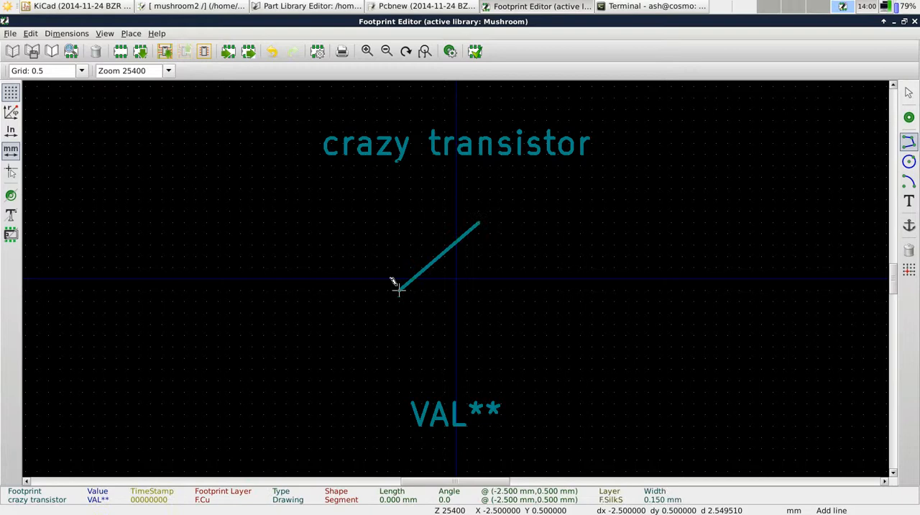
left_click(559, 290)
left_click(479, 223)
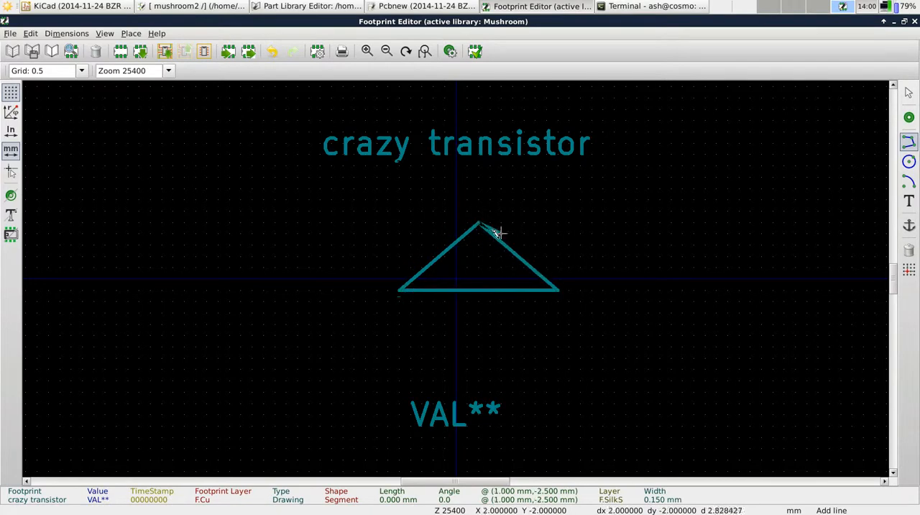
key("Escape")
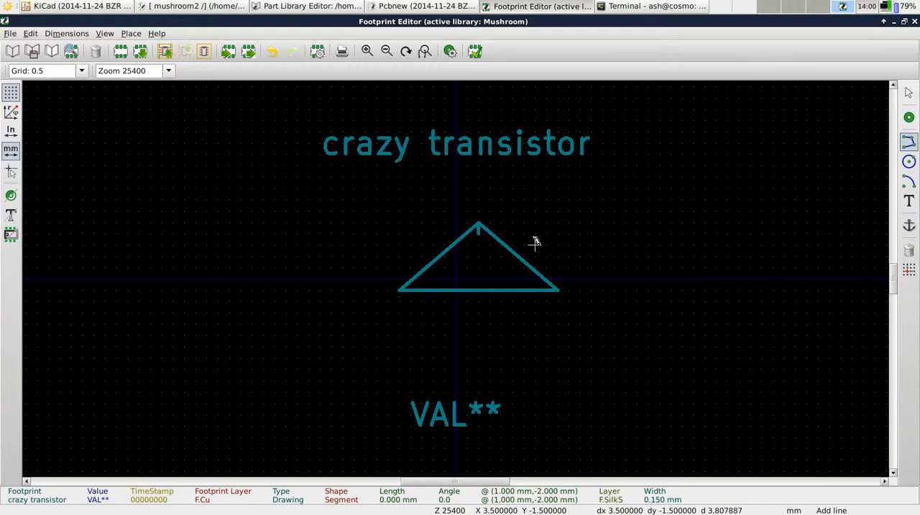
right_click(478, 231)
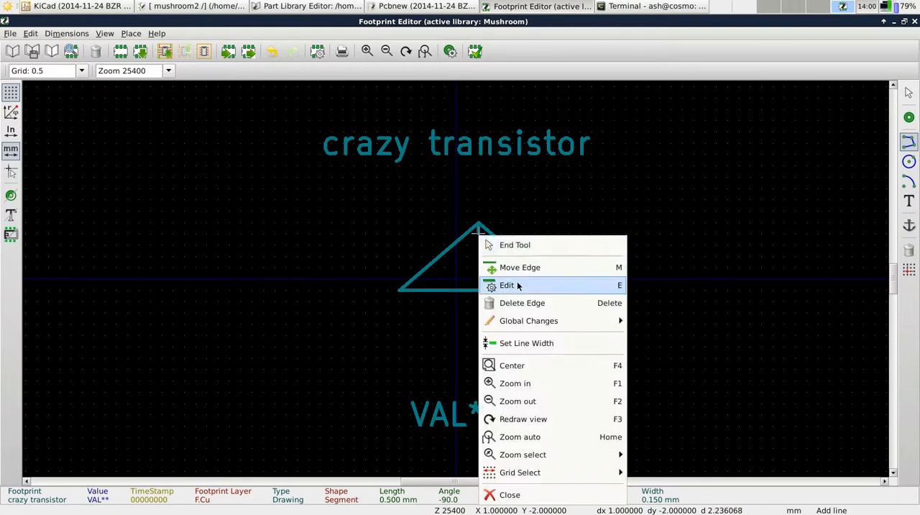
left_click(521, 302)
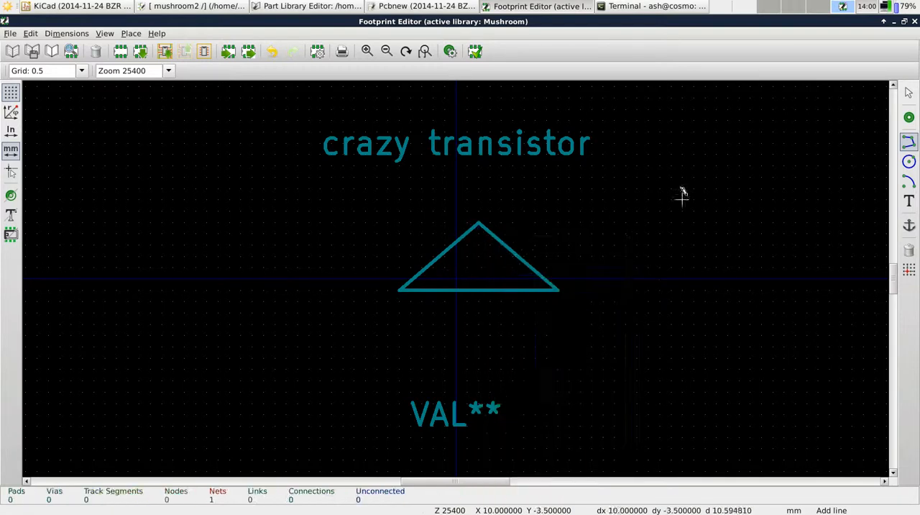
Place pad 1 at X 6, Y 1.5 mm beside the triangle and give it a 0.5 mm circular drill
left_click(908, 116)
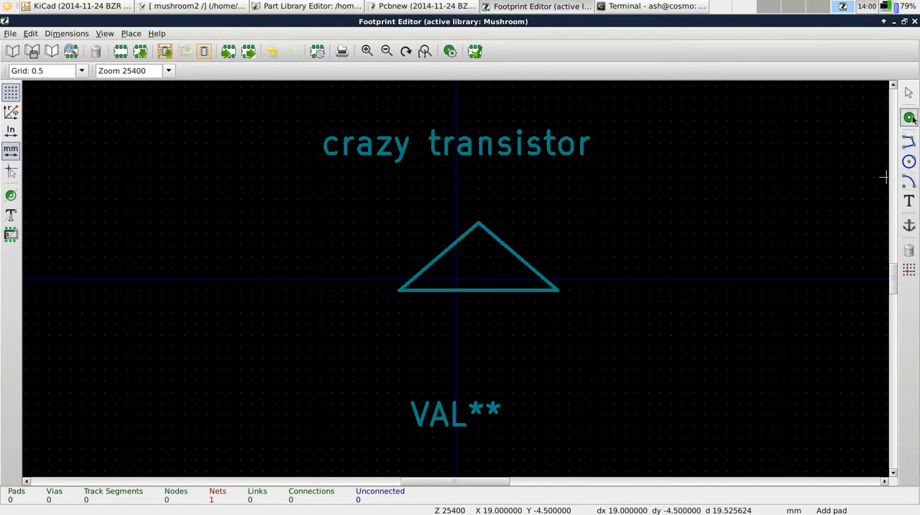
left_click(589, 310)
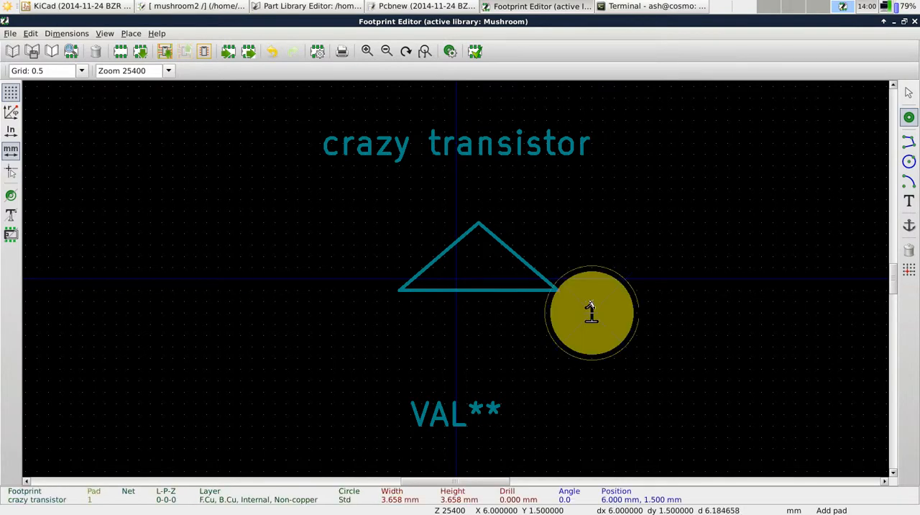
double_click(594, 313)
left_click(494, 117)
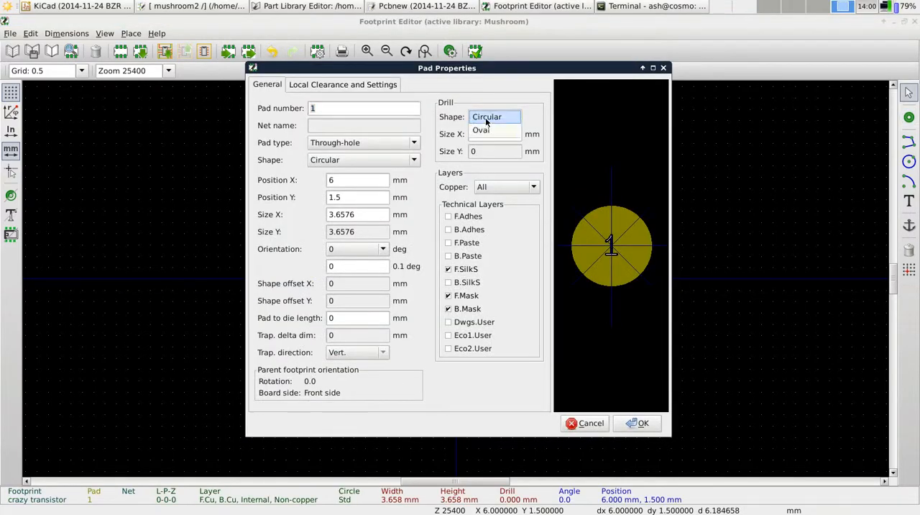
left_click(485, 117)
type("0.5")
key("Return")
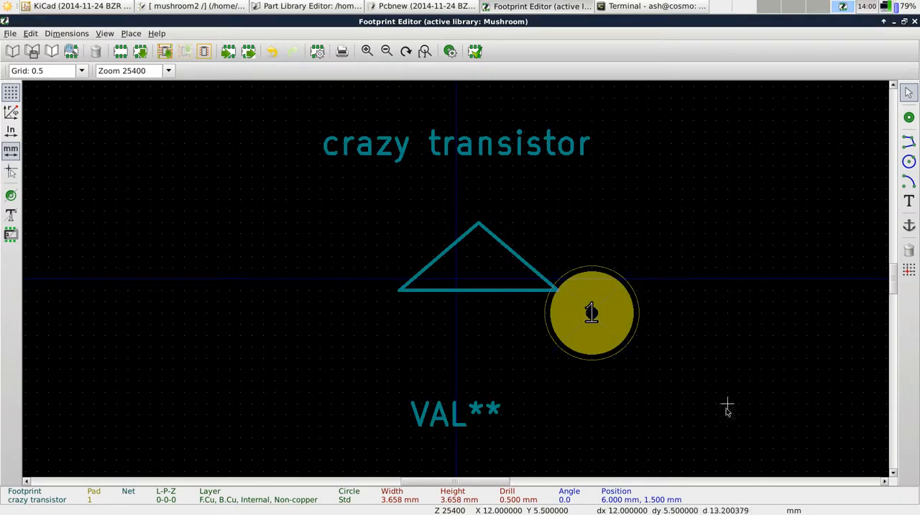
Set pad 1's drill size to 1 mm, and check its properties again without changing them
double_click(591, 311)
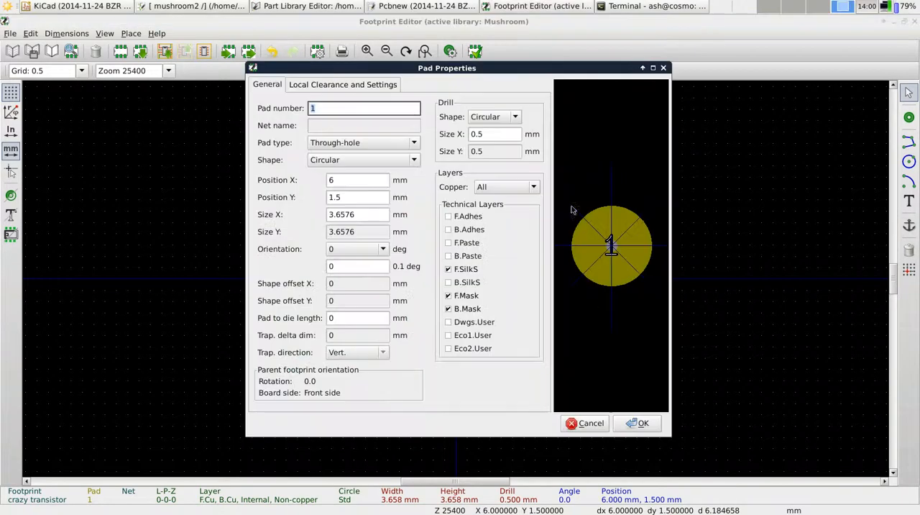
double_click(491, 135)
type("1")
key("Return")
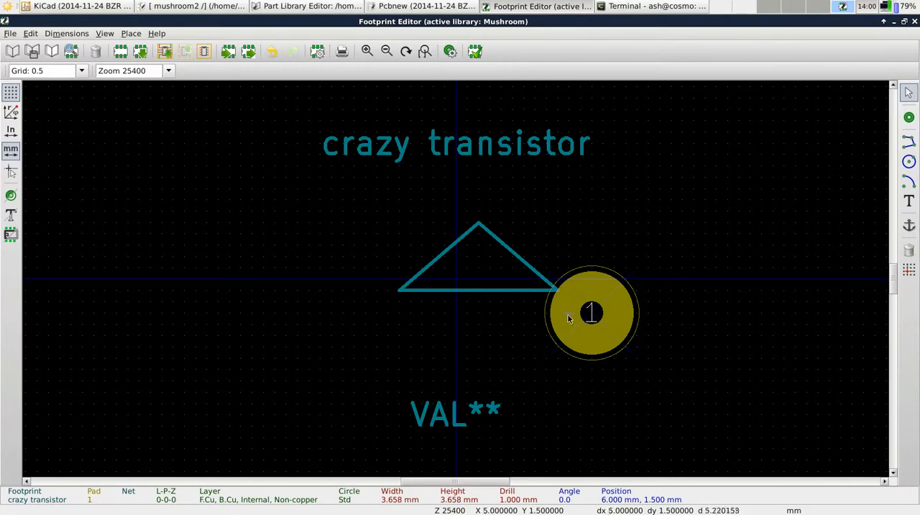
double_click(588, 313)
left_click(591, 425)
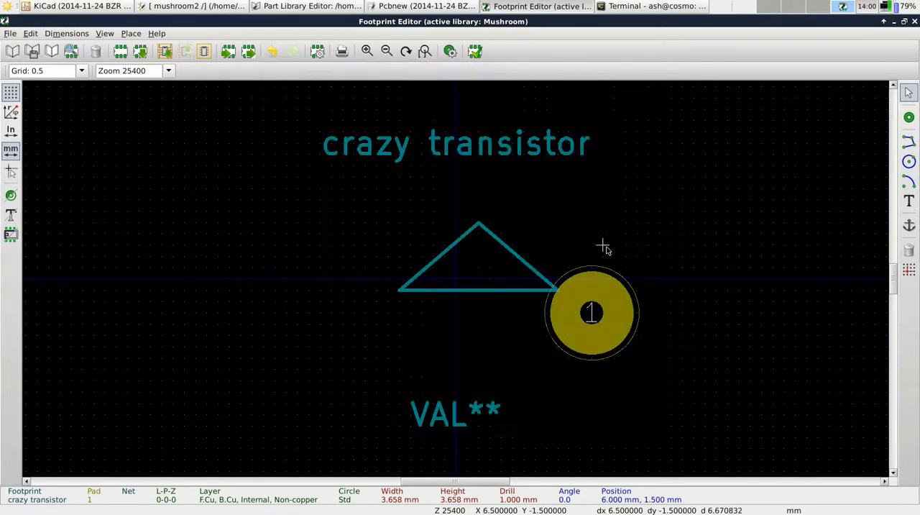
Compare pad 1's properties with the pin numbering of the wierd_transistor symbol in the Part Library Editor, without changing the pad
double_click(590, 313)
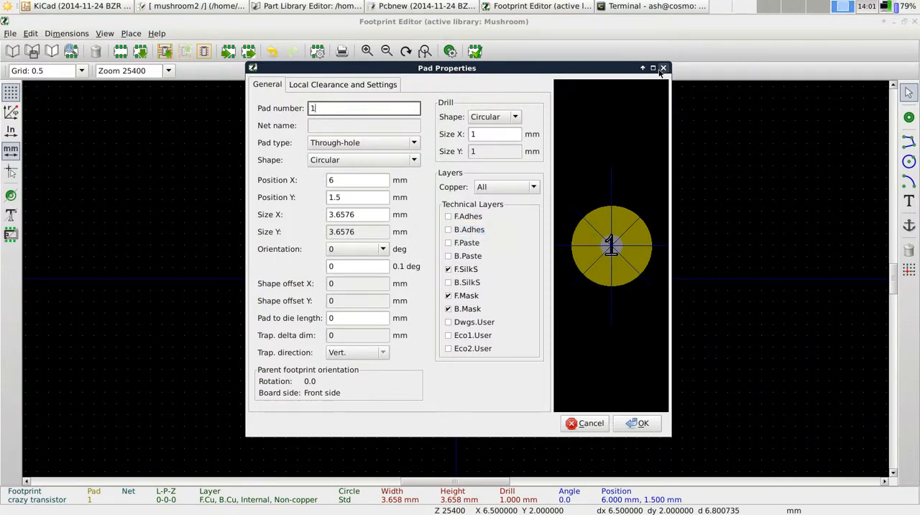
left_click(317, 6)
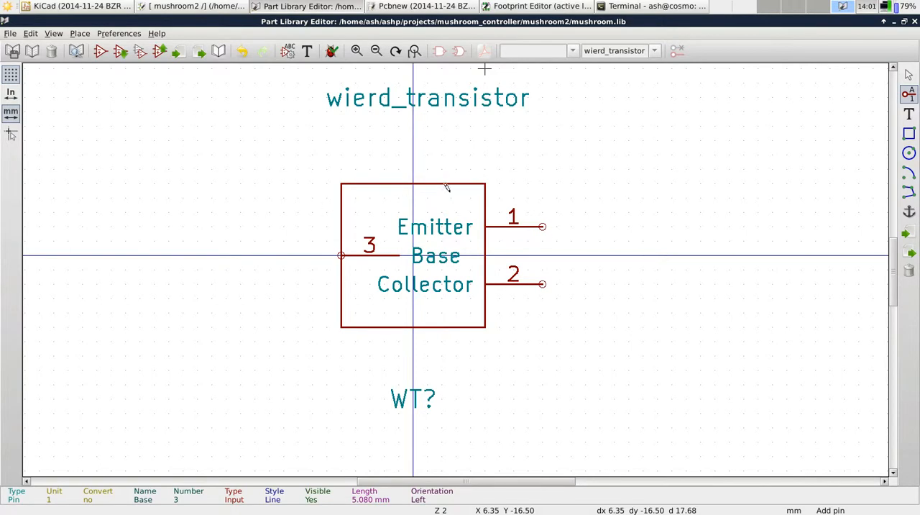
left_click(528, 6)
left_click(588, 418)
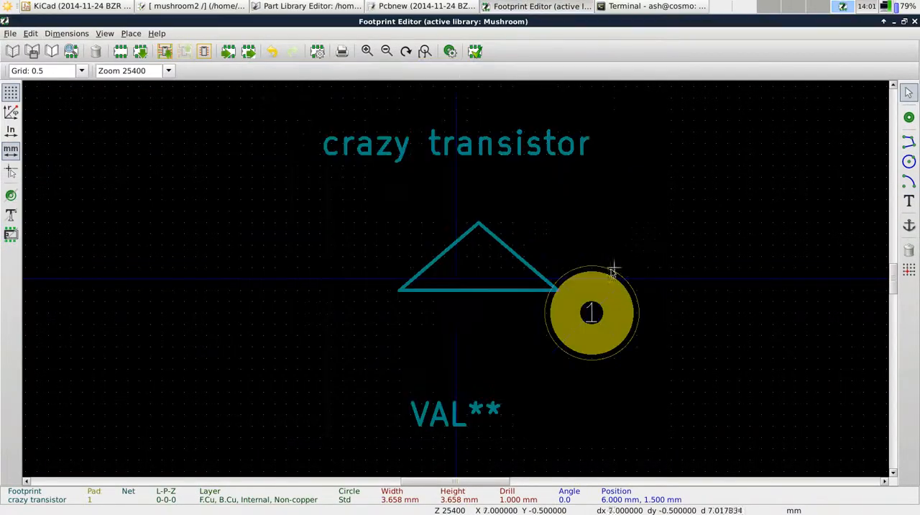
double_click(588, 309)
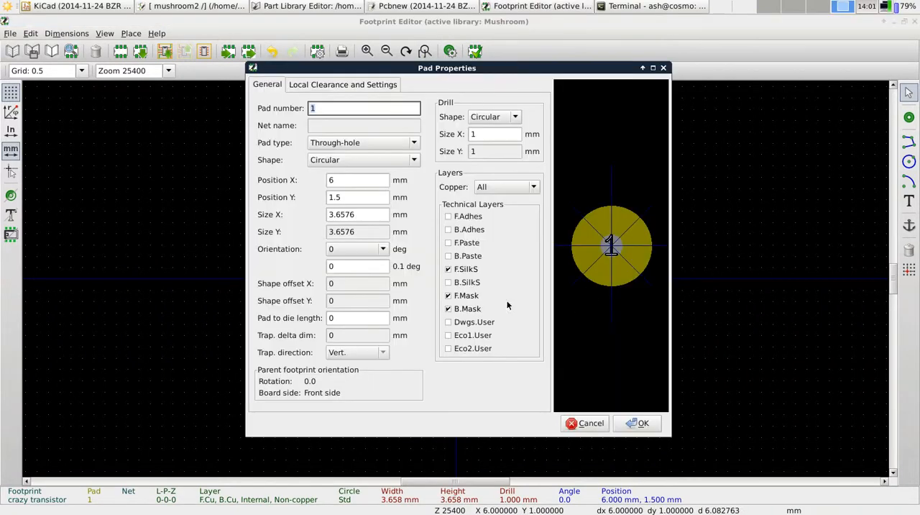
left_click(581, 421)
Place pad 2 at X -5.5, Y 2.5 mm and pad 3 at X -3, Y -3.5 mm around the triangle
left_click(909, 118)
left_click(331, 335)
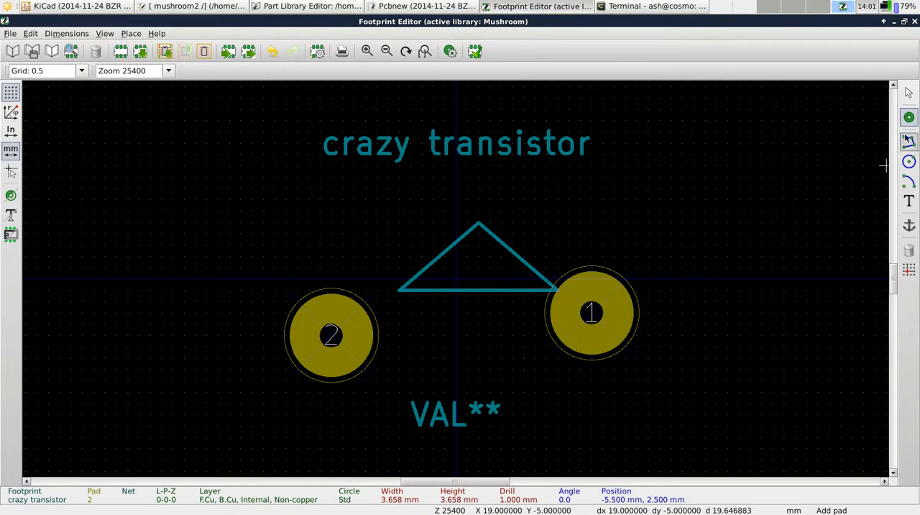
left_click(386, 200)
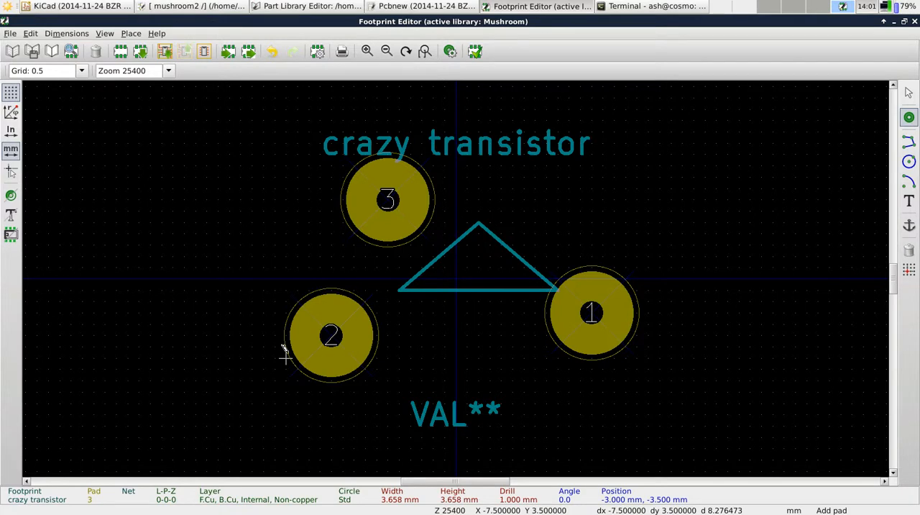
Switch to Pcbnew and view the netlist import options without reading the netlist, declining to save the project configuration
left_click(424, 6)
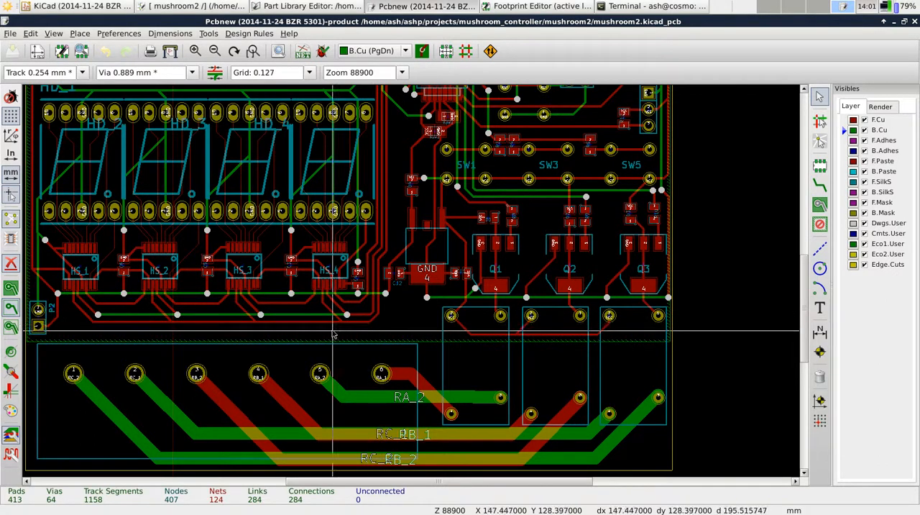
scroll(337, 316, "down", 1)
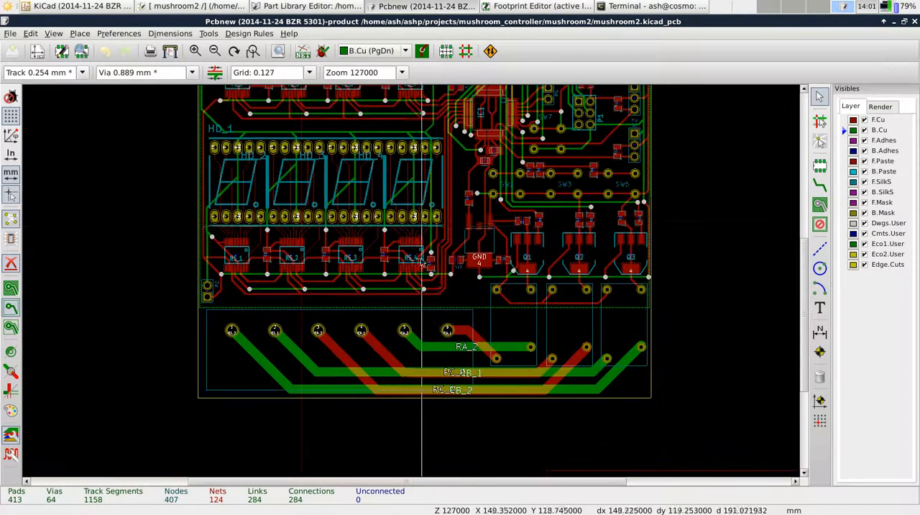
left_click_drag(804, 281, 804, 243)
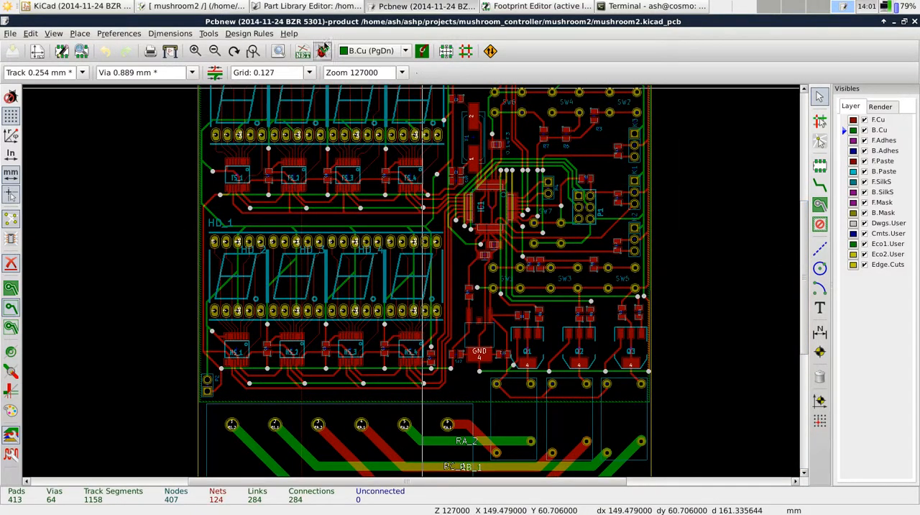
left_click(209, 33)
left_click(224, 50)
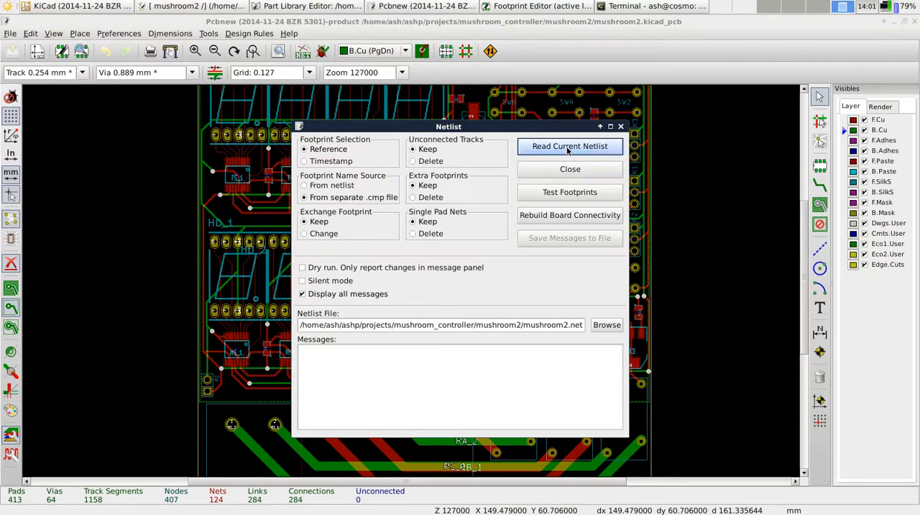
left_click(621, 126)
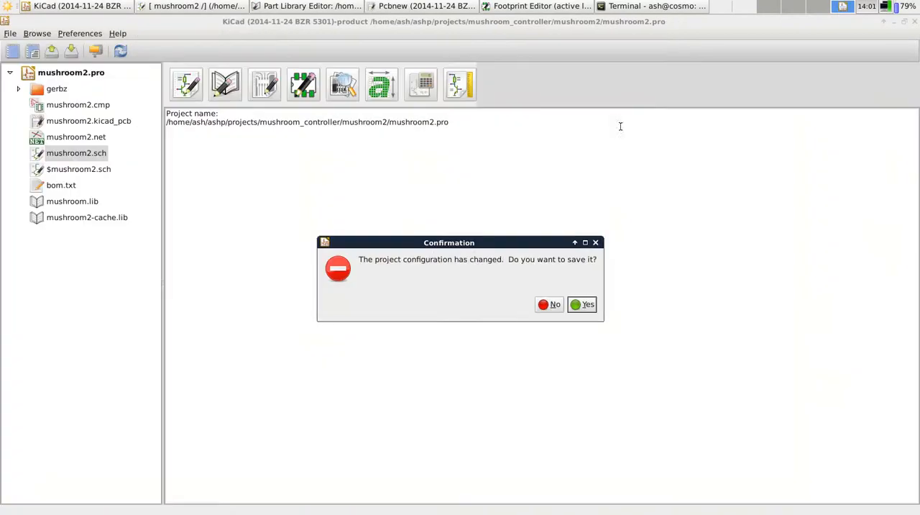
left_click(553, 305)
left_click(421, 6)
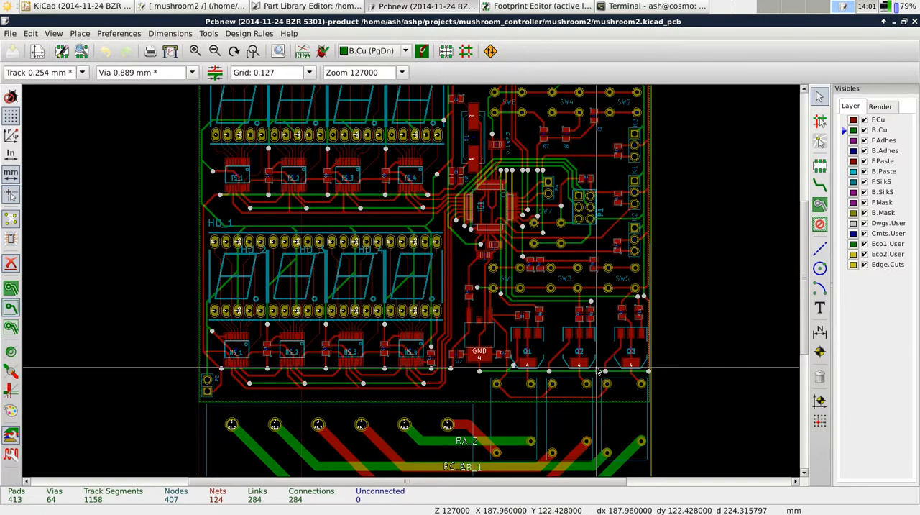
Examine the whole board layout and the routing around transistors Q1 to Q3 and the GND pad near C12
mouse_move(803, 268)
left_mouse_down()
mouse_move(805, 230)
mouse_move(805, 251)
left_mouse_up()
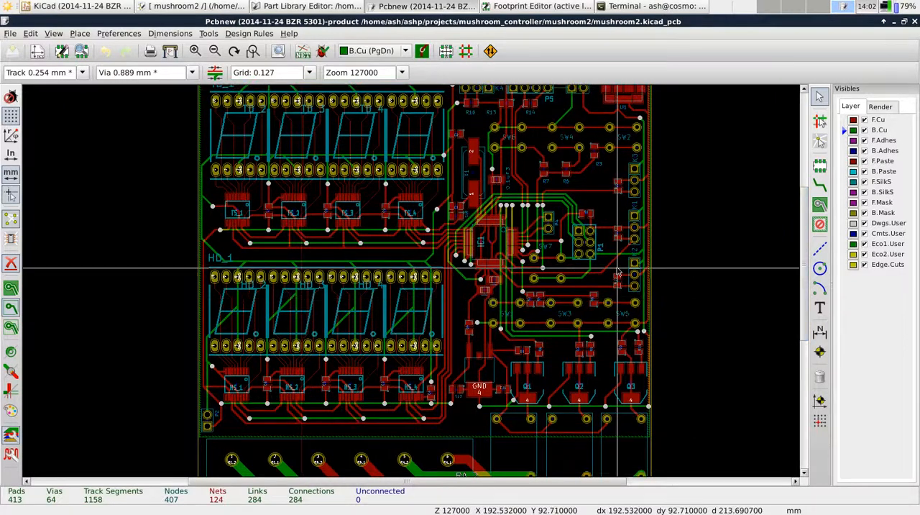
scroll(345, 201, "down", 3)
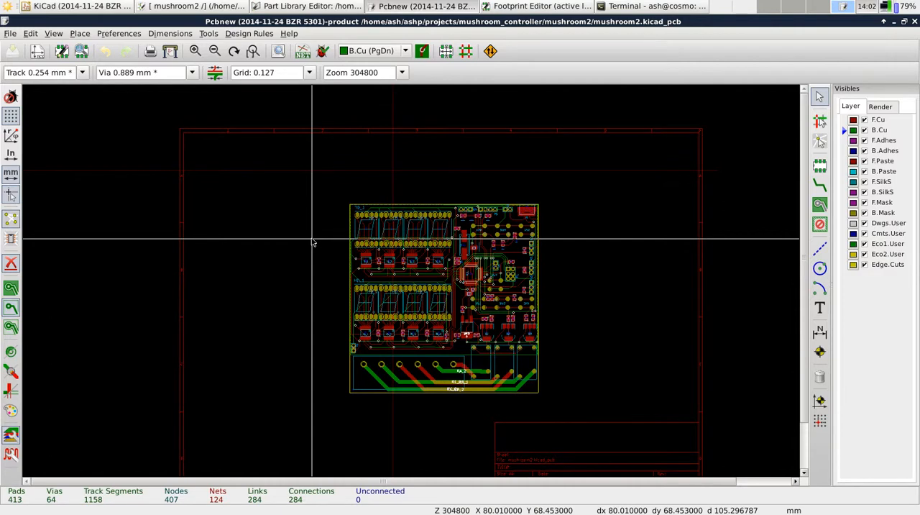
scroll(312, 242, "down", 1)
scroll(410, 164, "up", 7)
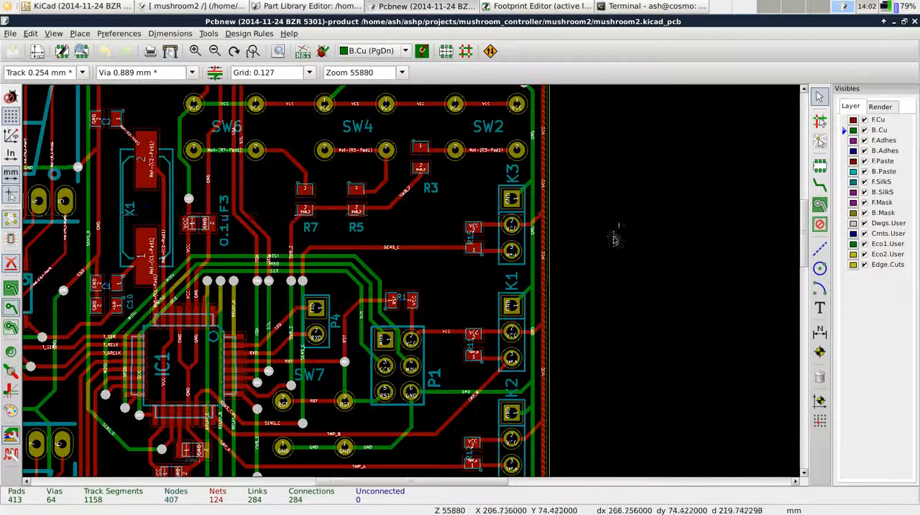
left_click_drag(804, 225, 800, 291)
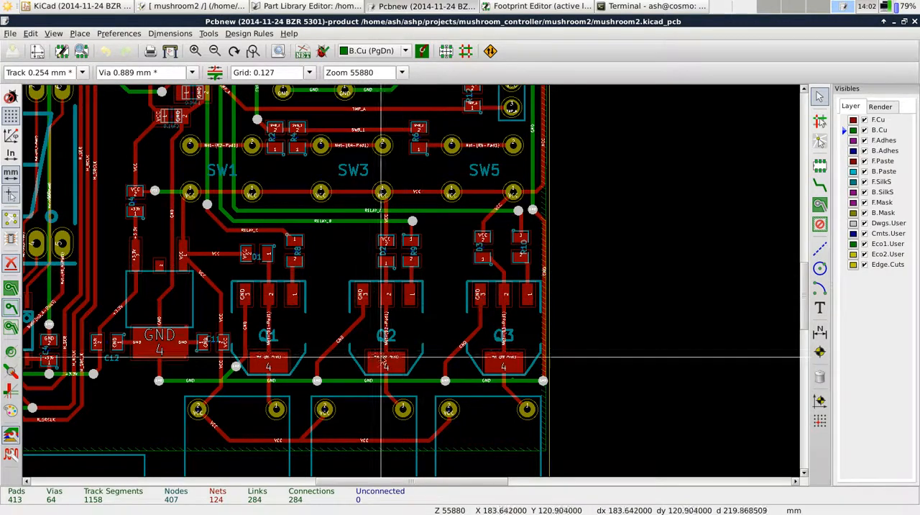
scroll(392, 306, "down", 1)
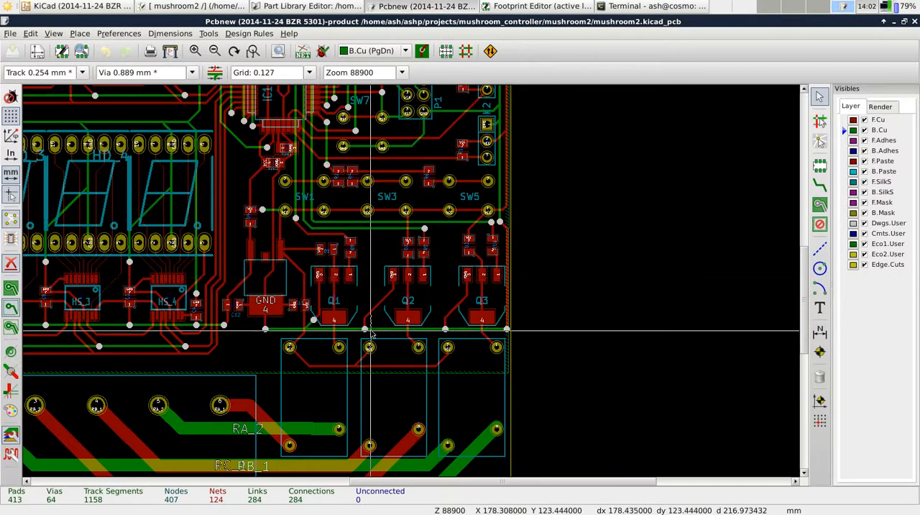
scroll(224, 291, "up", 1)
scroll(463, 288, "down", 1)
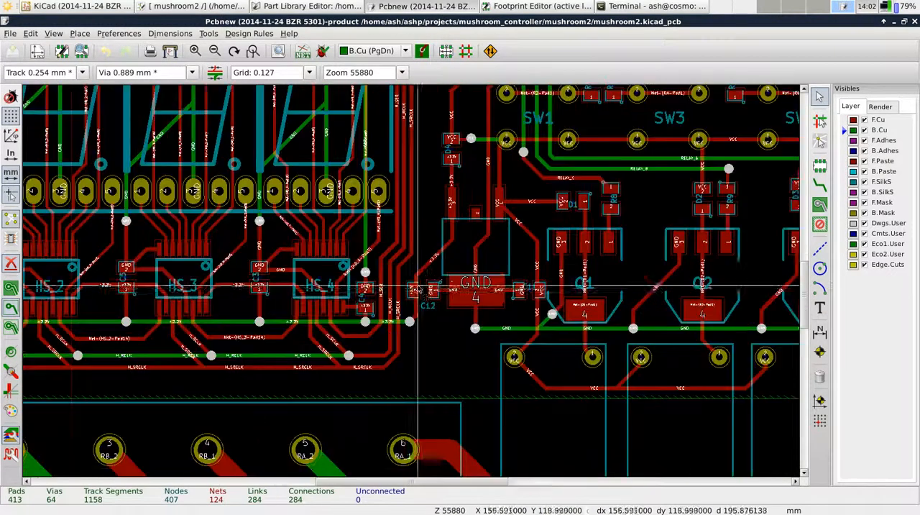
Delete the GND track on F.Cu between C12's pad 1 and the large GND pad 4 of LD1
scroll(414, 280, "up", 5)
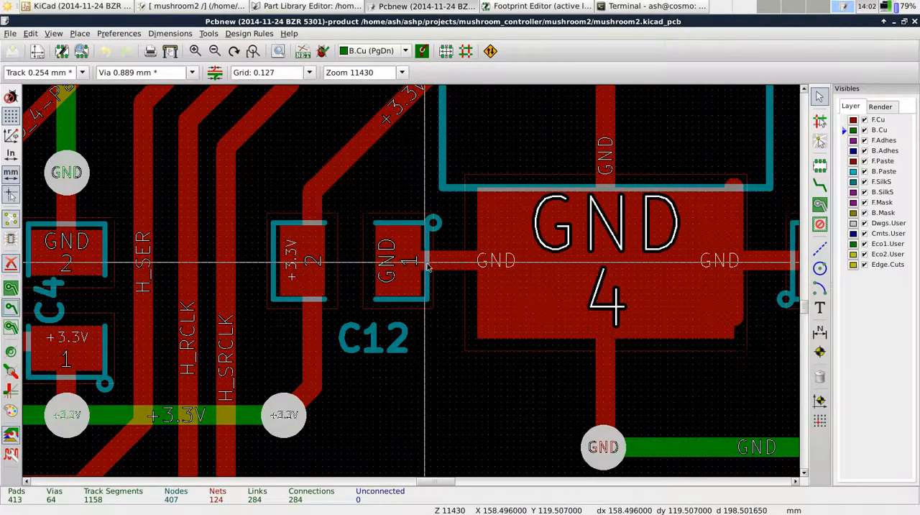
key("Delete")
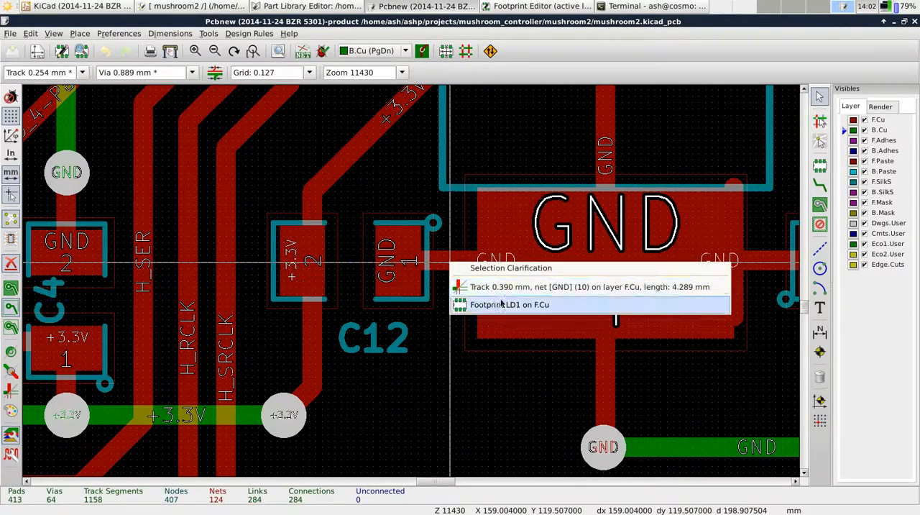
left_click(486, 288)
left_click(820, 183)
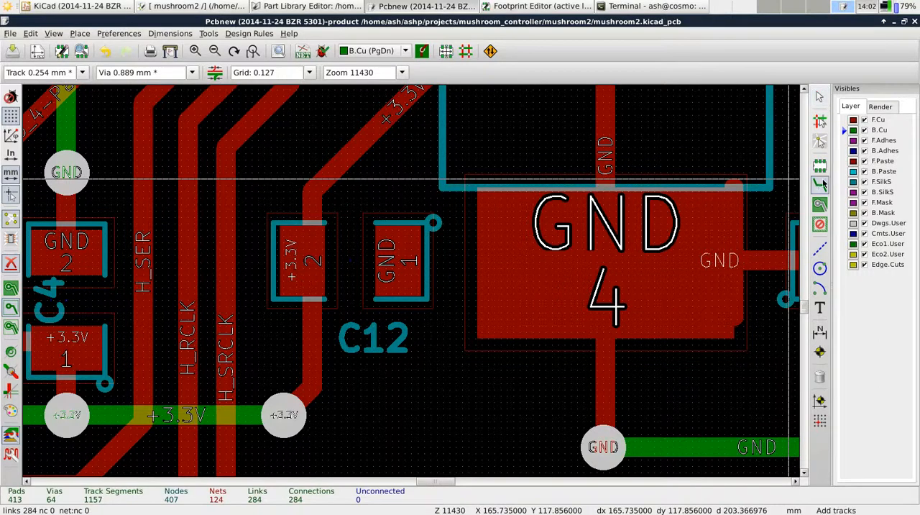
left_click(408, 257)
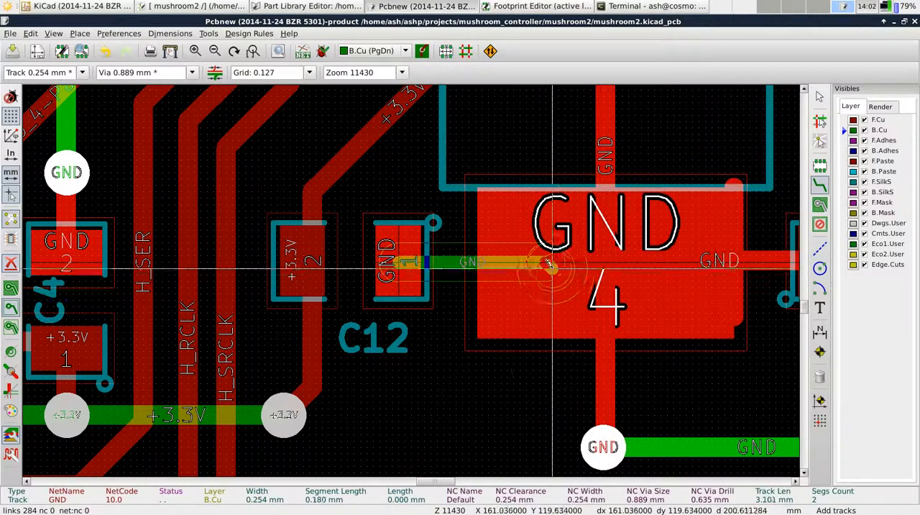
key("Escape")
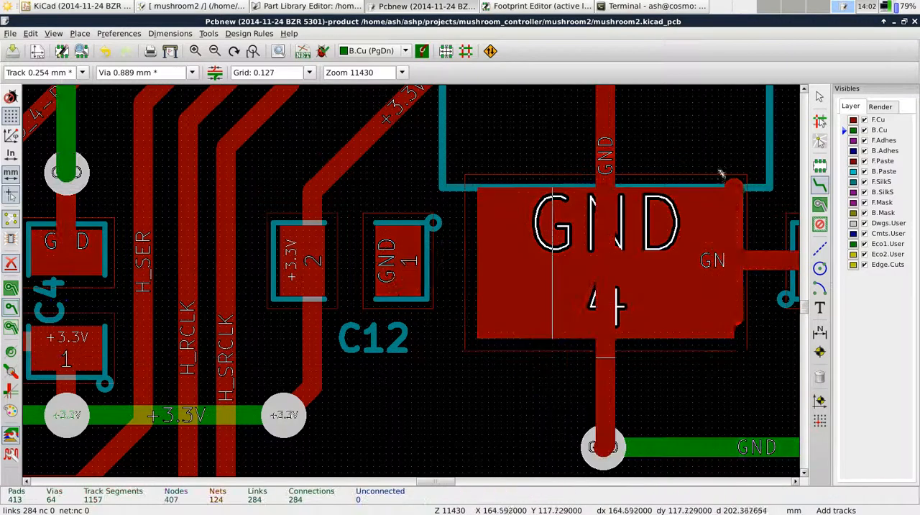
Route a 0.254 mm GND track on F.Cu from C12's pad 1 to the large GND pad, and delete it again
left_click(846, 121)
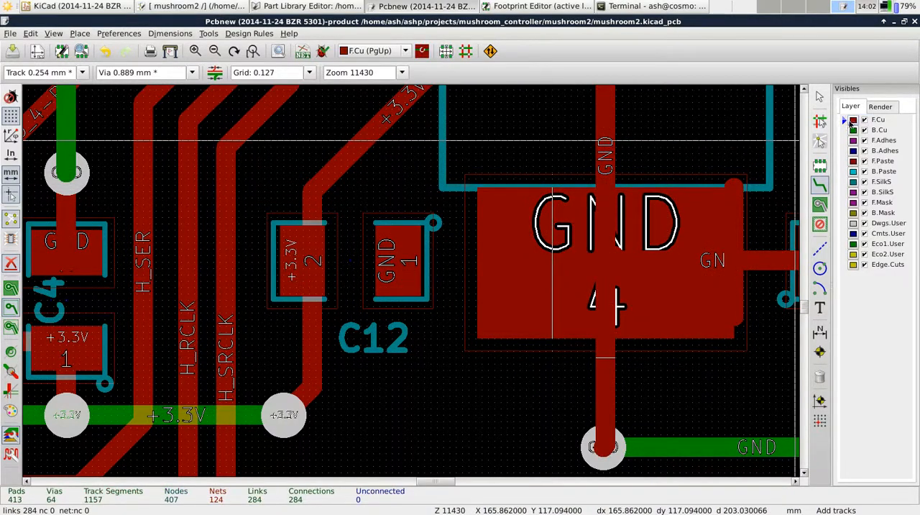
left_click(403, 261)
key("Escape")
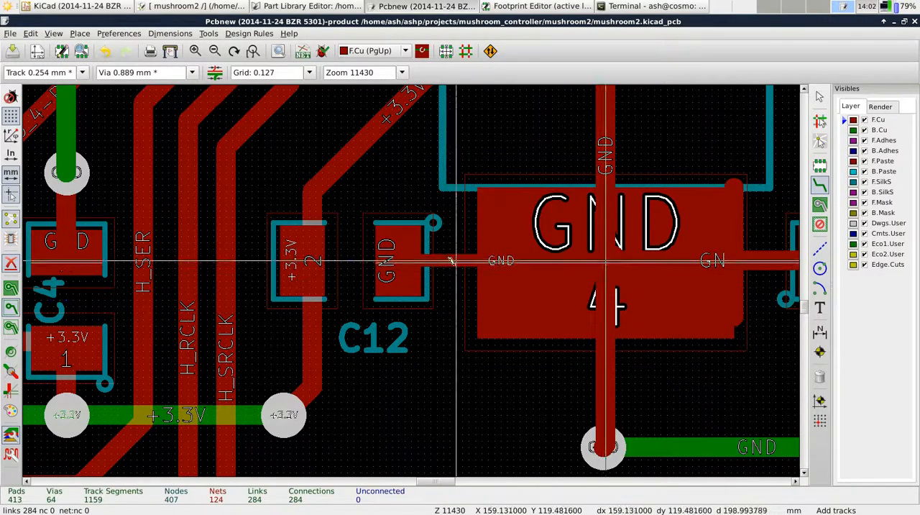
key("Delete")
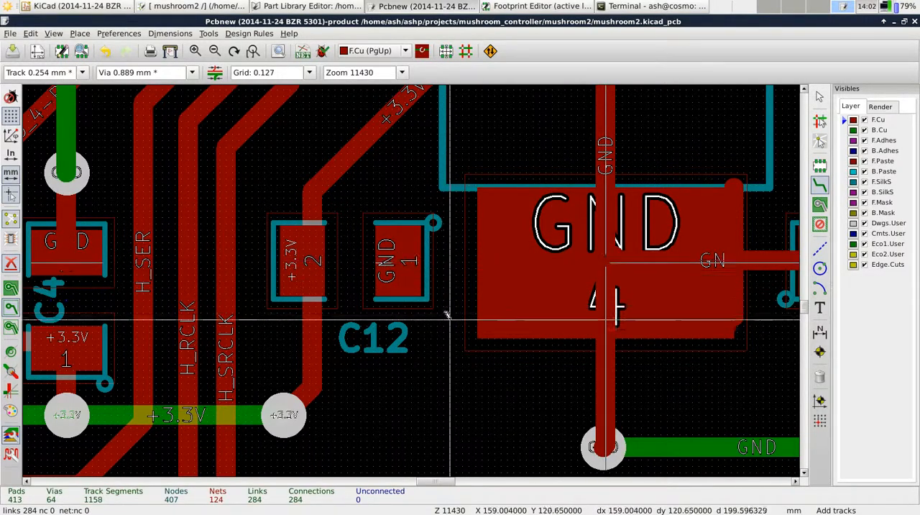
Save the board and run the design rule check with the existing clearance and size options
key("ctrl+s")
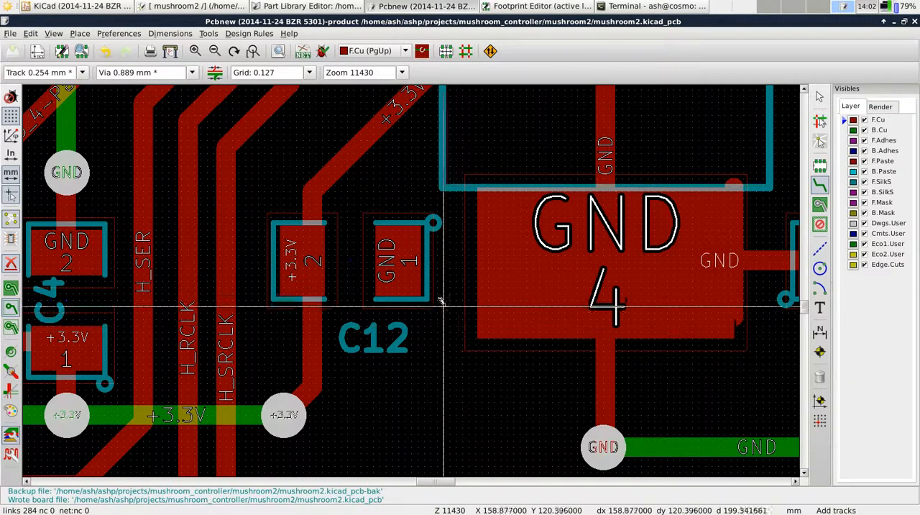
left_click(322, 51)
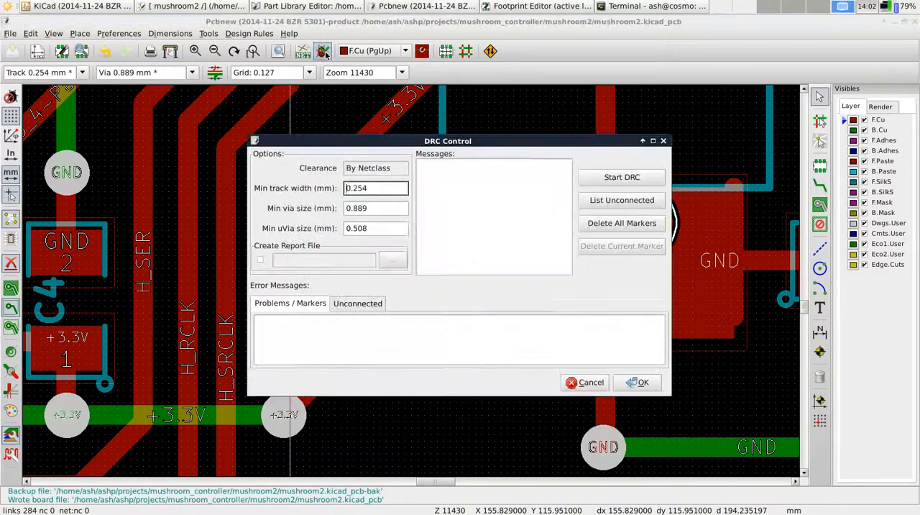
left_click(626, 180)
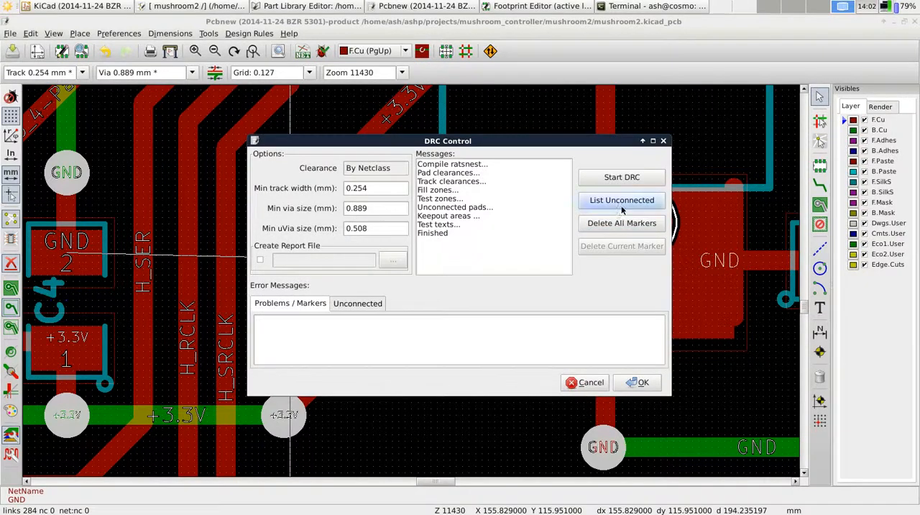
List the unconnected pads, locate the listed item on the board, and examine the missing GND connection between C4 and C12
left_click(622, 200)
double_click(466, 331)
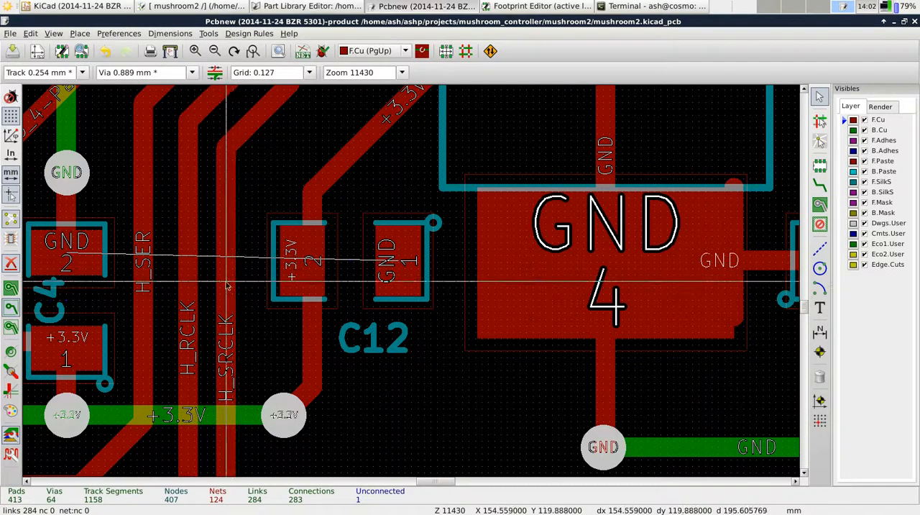
scroll(409, 276, "down", 1)
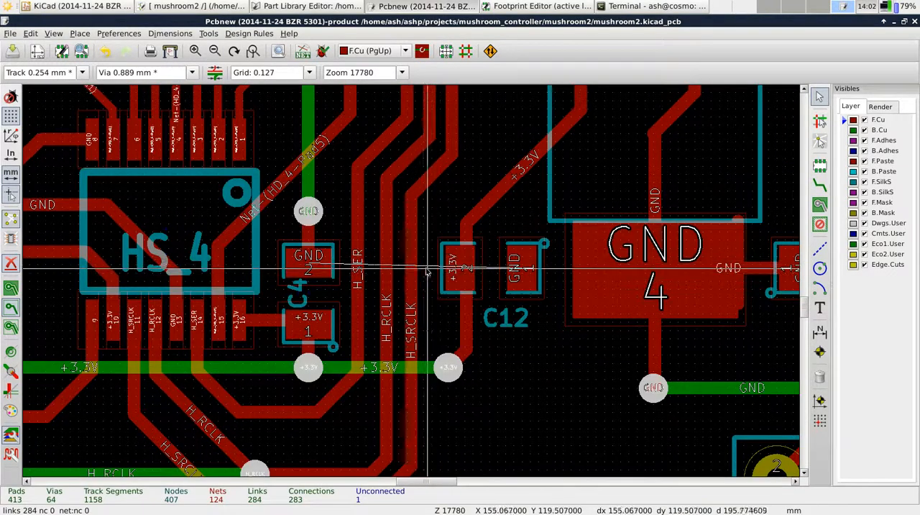
scroll(396, 329, "down", 1)
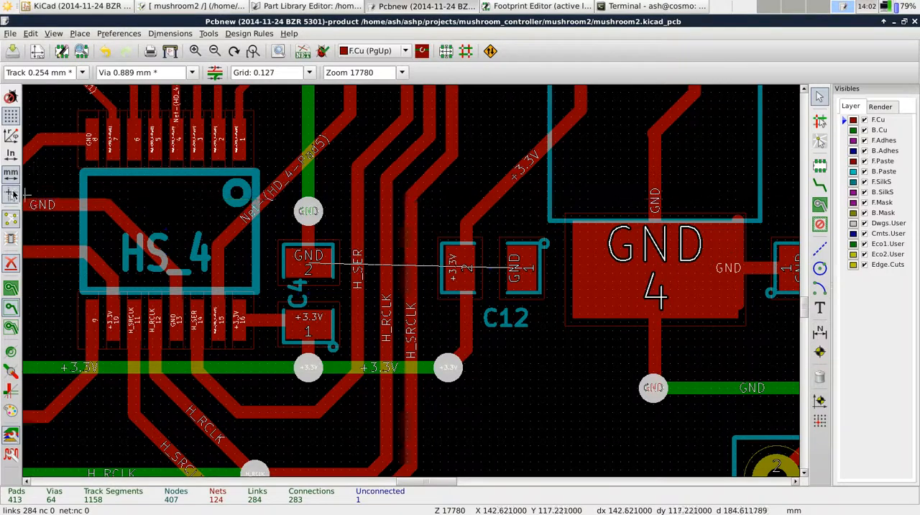
scroll(412, 271, "up", 2)
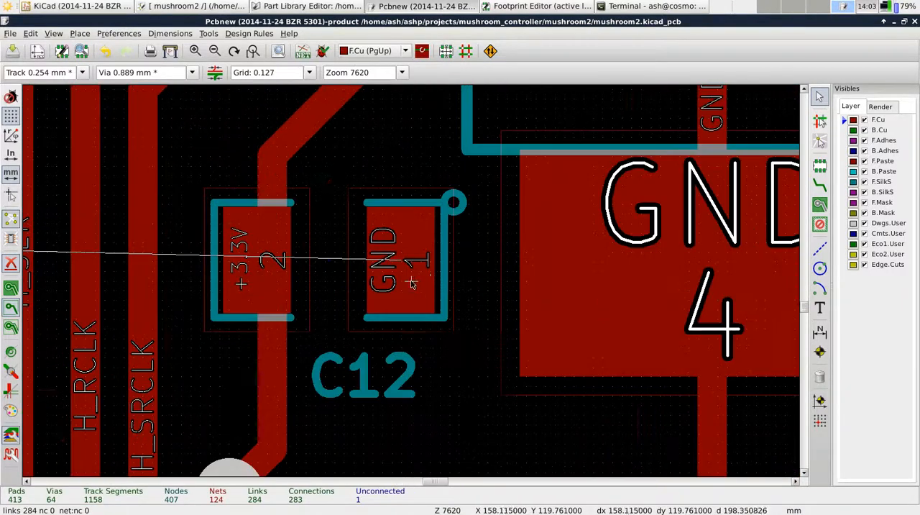
scroll(412, 280, "down", 3)
scroll(412, 286, "down", 1)
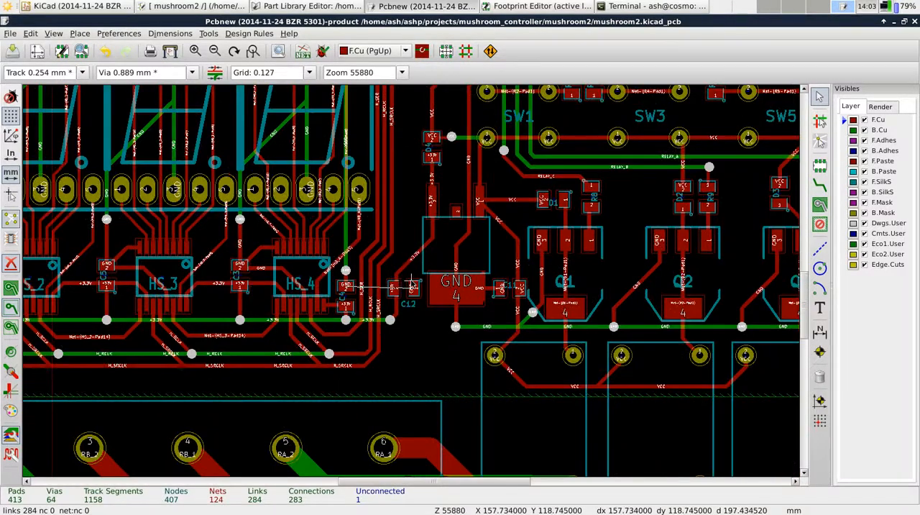
scroll(411, 286, "up", 4)
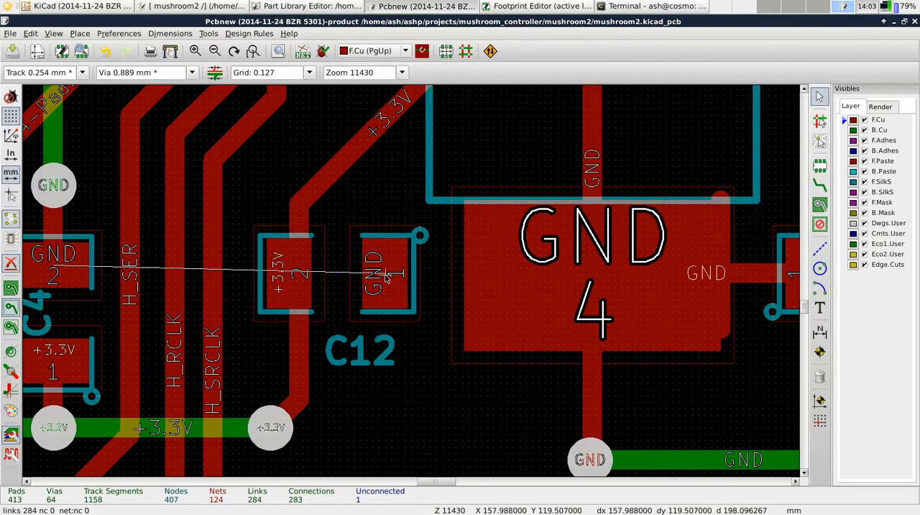
Route a GND track on F.Cu from C12's pad 1 to the large GND pad 4
key("x")
double_click(537, 272)
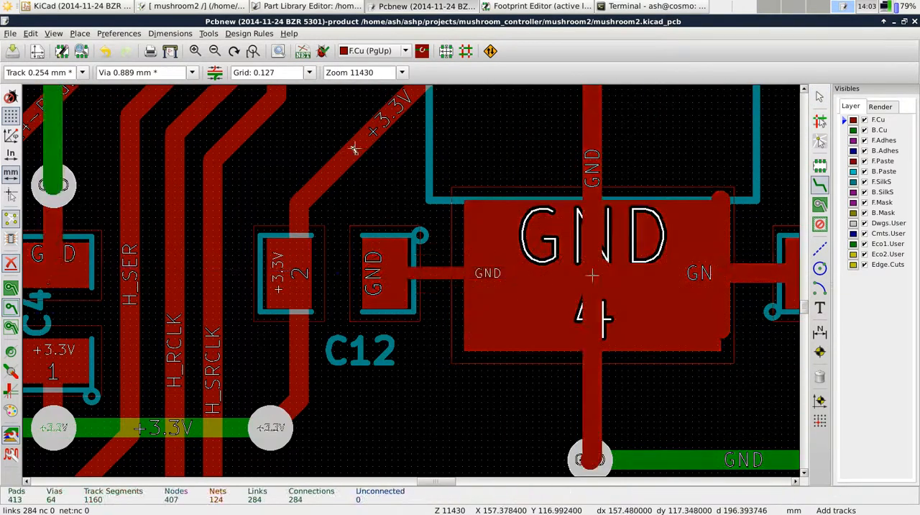
Rerun the design rule check with the existing options, list the unconnected pads, and close the DRC dialog
left_click(322, 52)
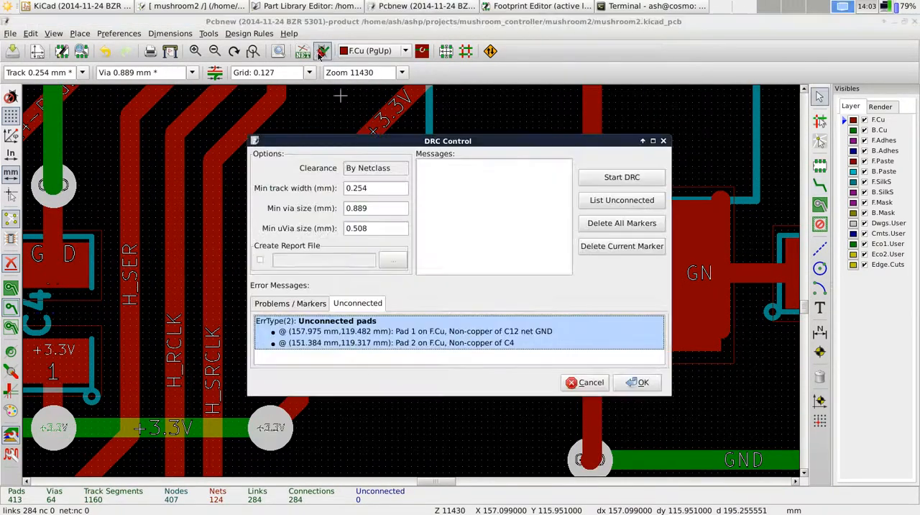
left_click(585, 177)
left_click(614, 204)
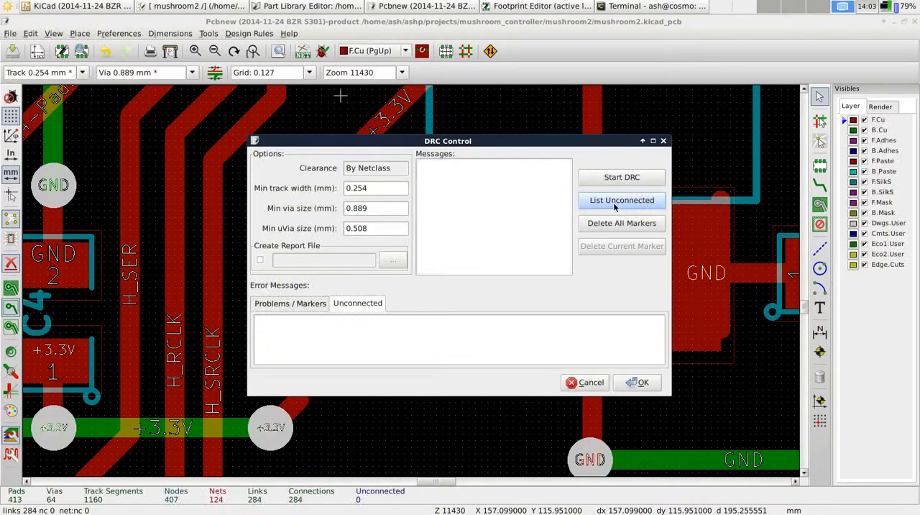
left_click(663, 141)
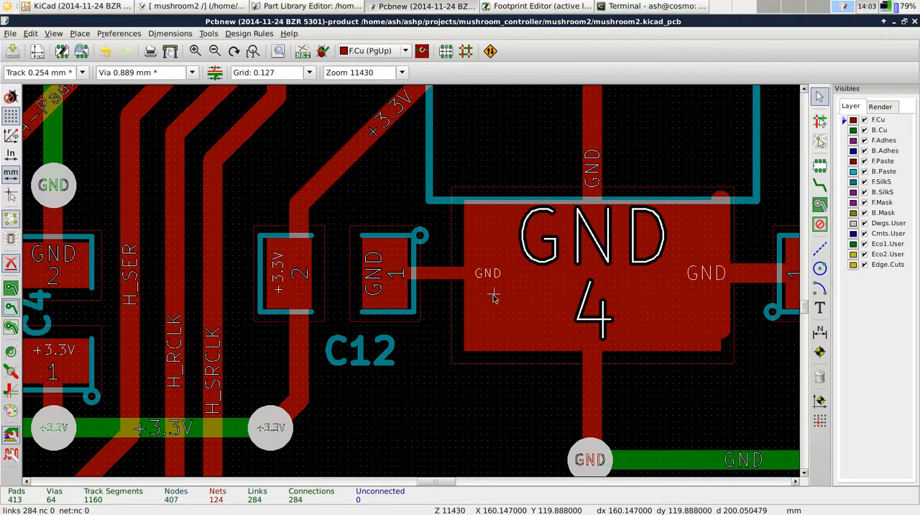
Hide the F.Cu layer to examine the back copper tracks across the whole board, and show it again
scroll(493, 295, "down", 6)
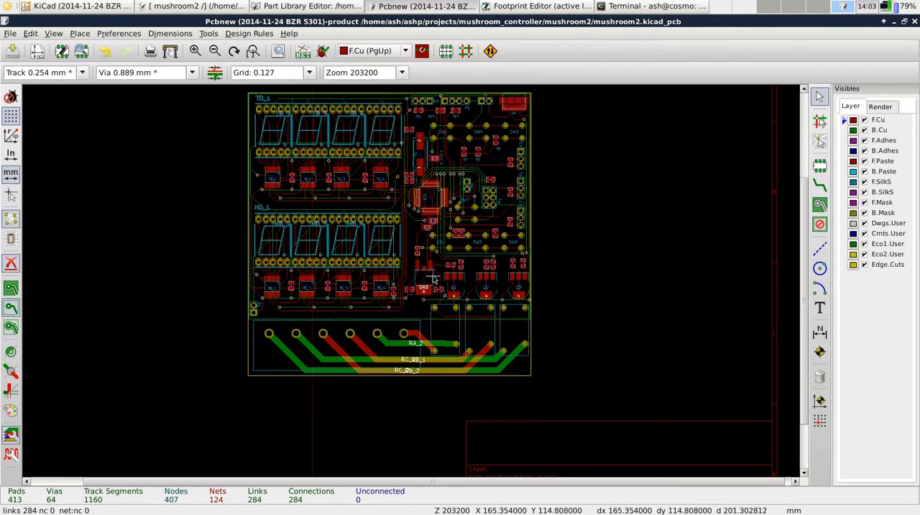
scroll(401, 276, "down", 1)
scroll(401, 275, "up", 1)
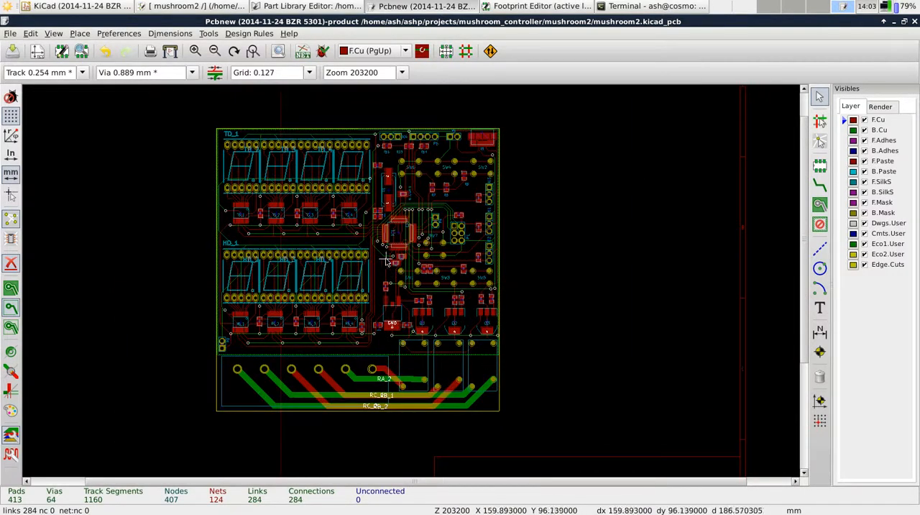
scroll(264, 278, "up", 1)
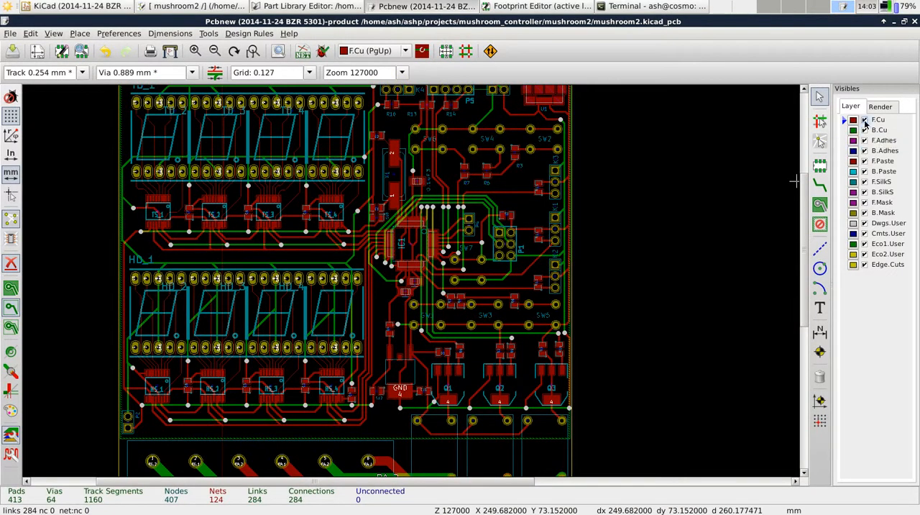
left_click(865, 120)
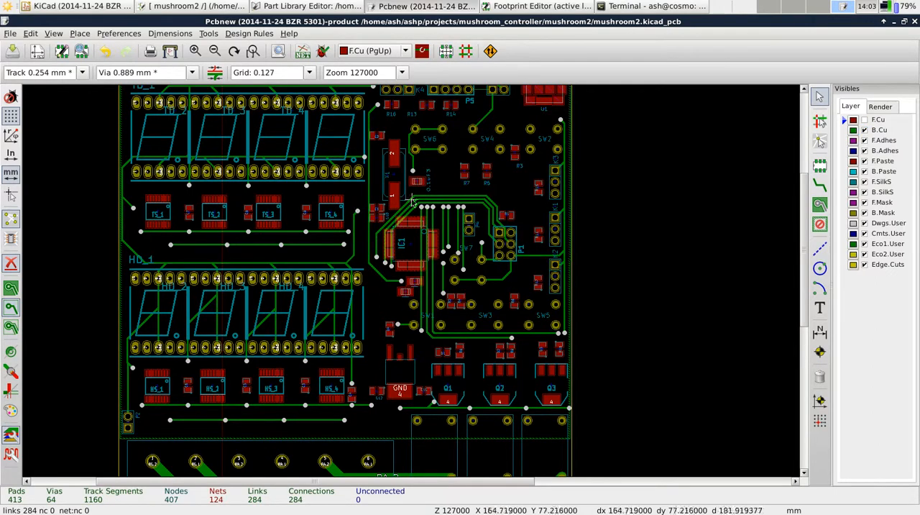
left_click(864, 120)
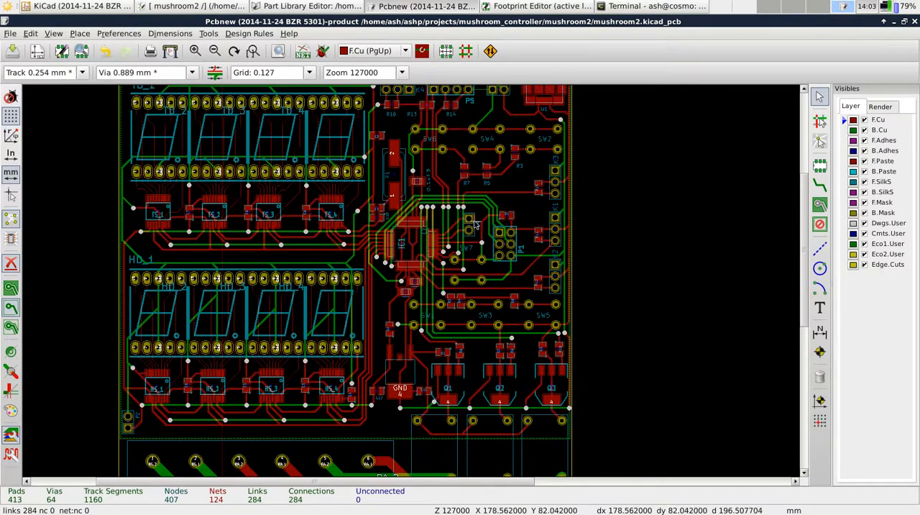
Try routing a track without a net in the empty area, from F.Cu through a through via onto B.Cu
scroll(406, 281, "down", 3)
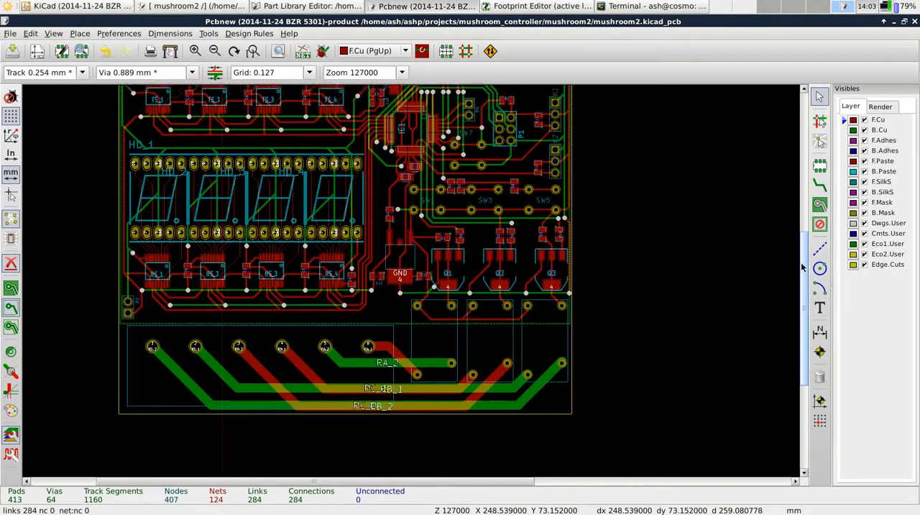
scroll(406, 281, "up", 6)
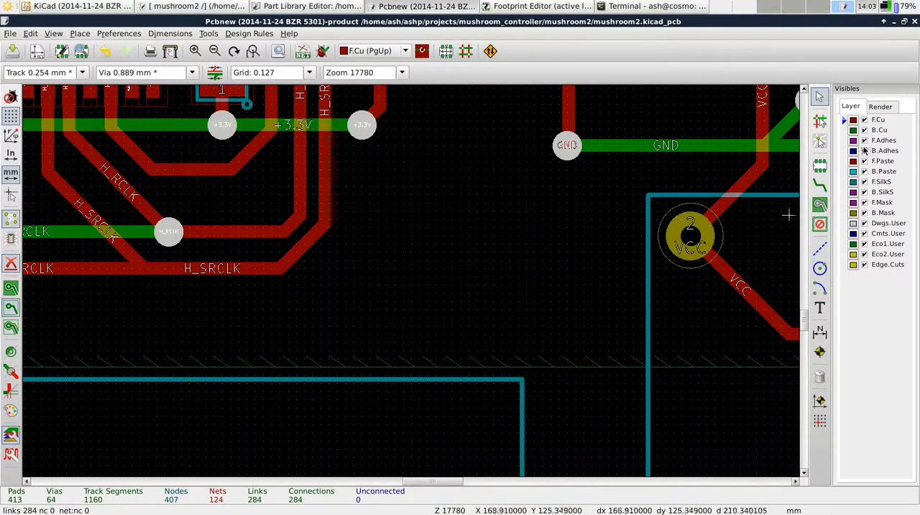
key("x")
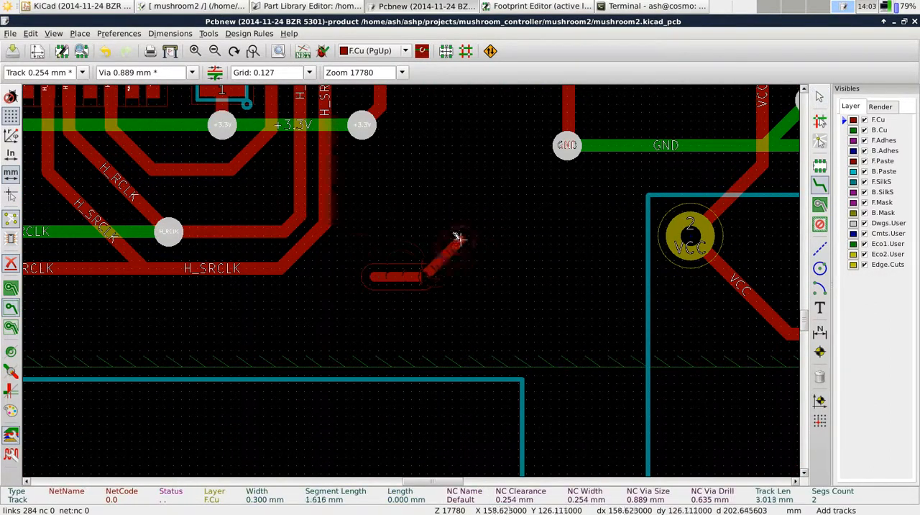
right_click(477, 275)
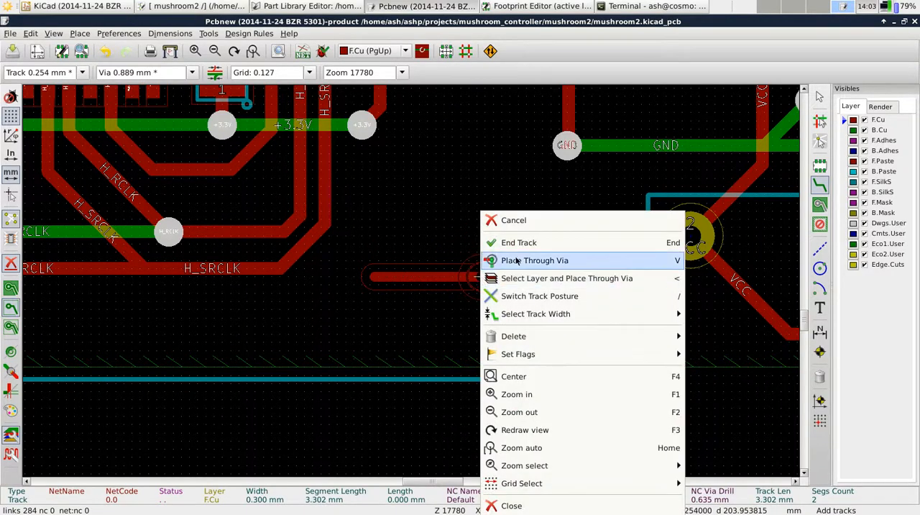
left_click(516, 262)
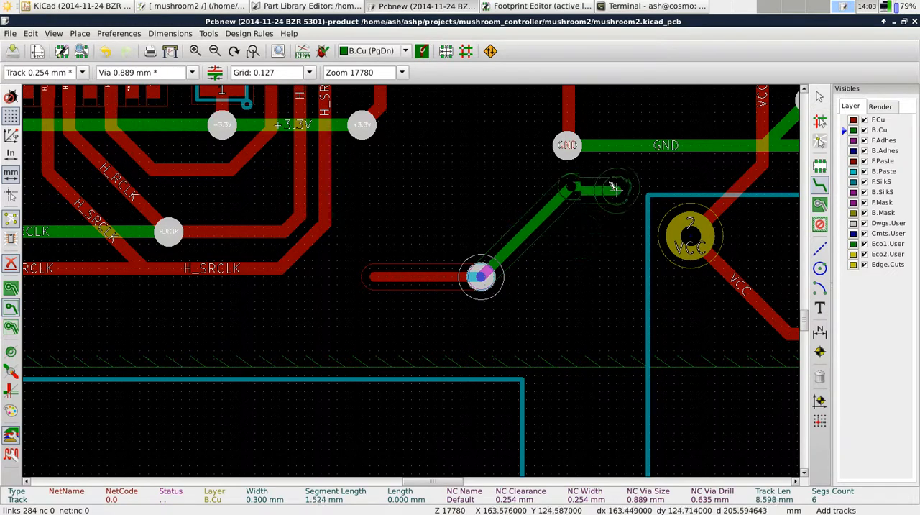
left_click(654, 143)
key("Escape")
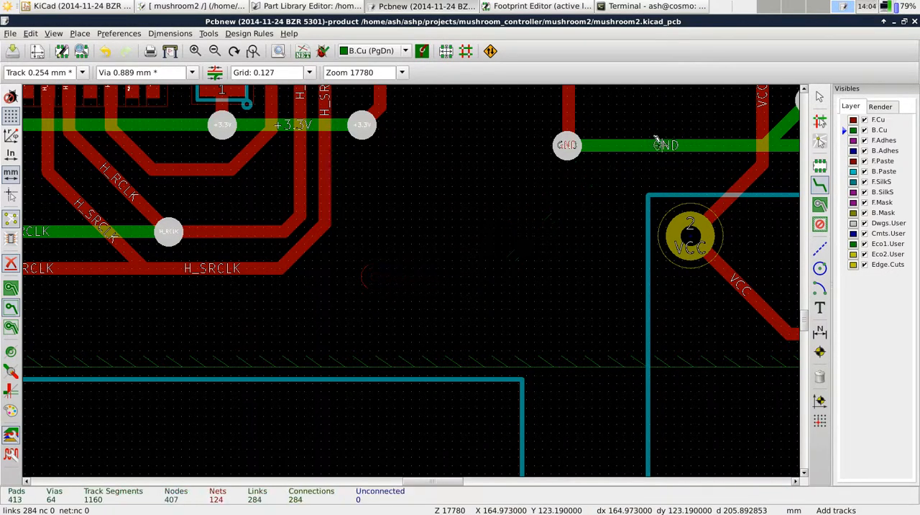
Try routing a GND track from the existing B.Cu GND track into the empty area, changing to F.Cu through a via
left_click(647, 144)
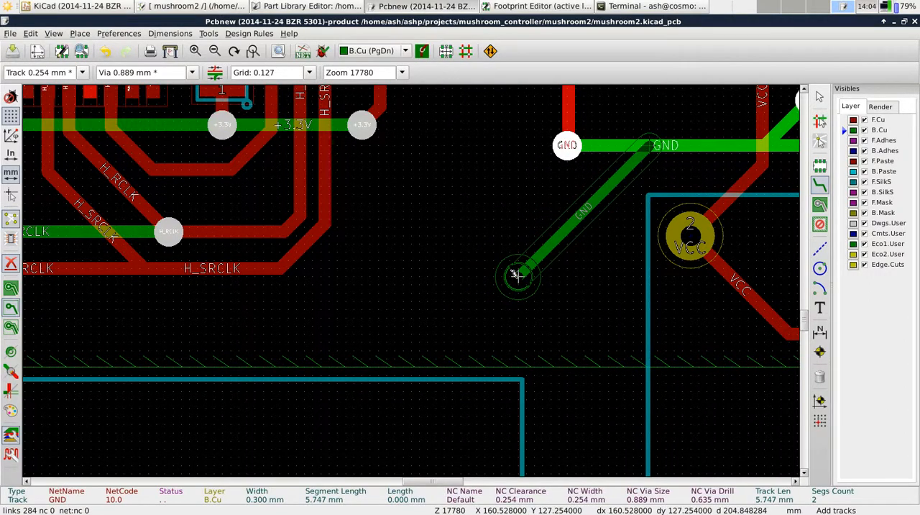
key("v")
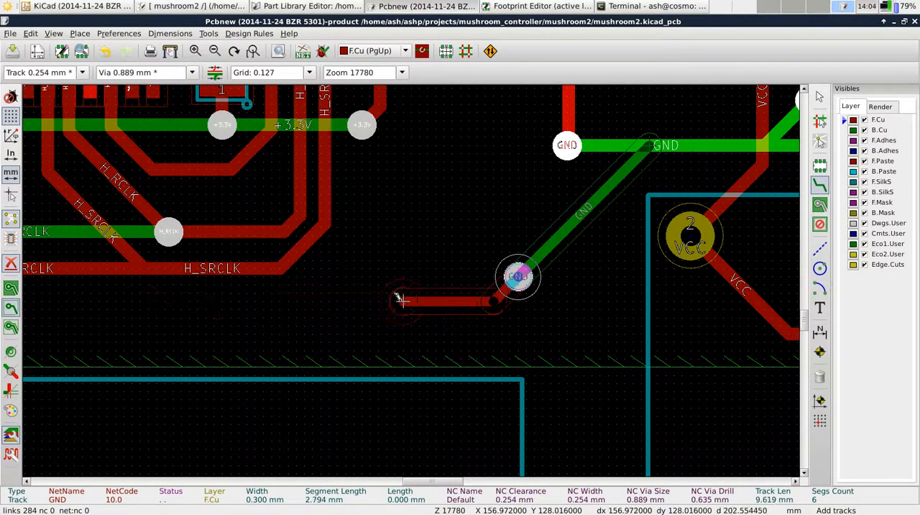
key("Escape")
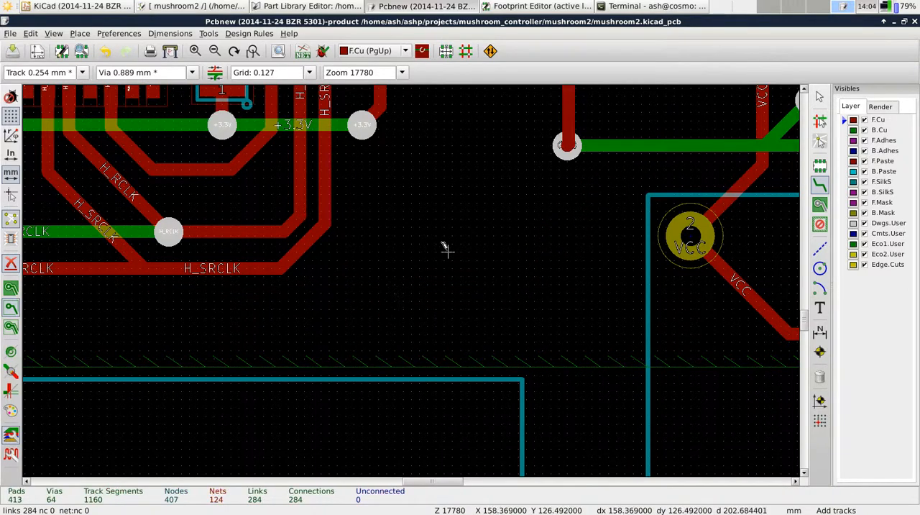
Display the filled copper zones over the whole board, examine them, and hide the fills again
scroll(438, 252, "down", 5)
scroll(586, 316, "down", 1)
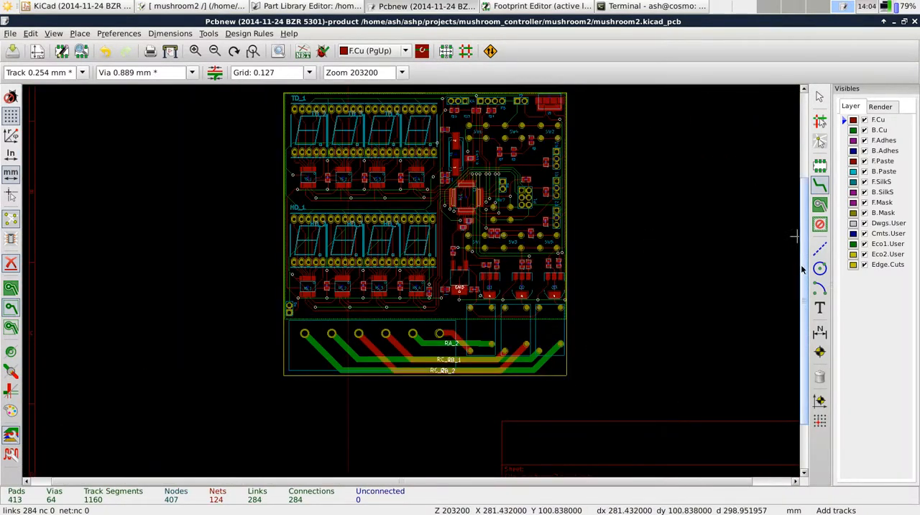
scroll(804, 268, "up", 2)
scroll(504, 291, "up", 1)
scroll(368, 278, "down", 1)
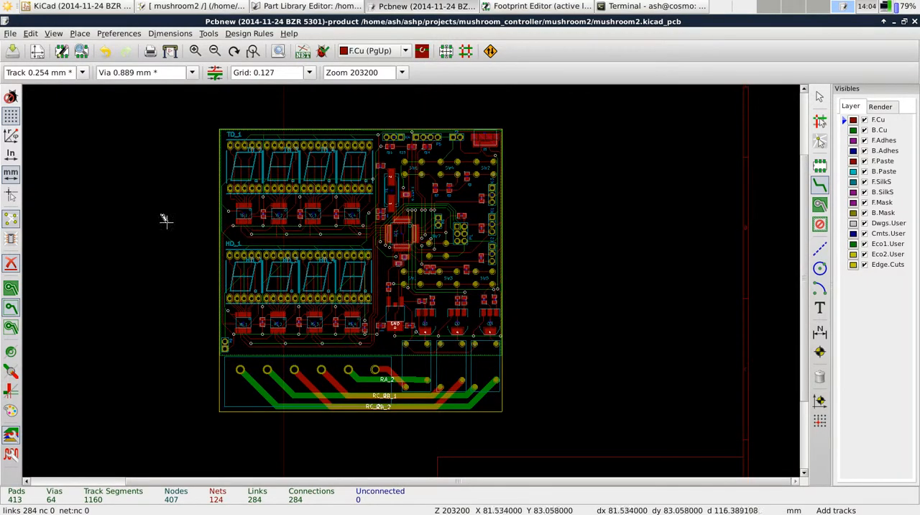
left_click(12, 288)
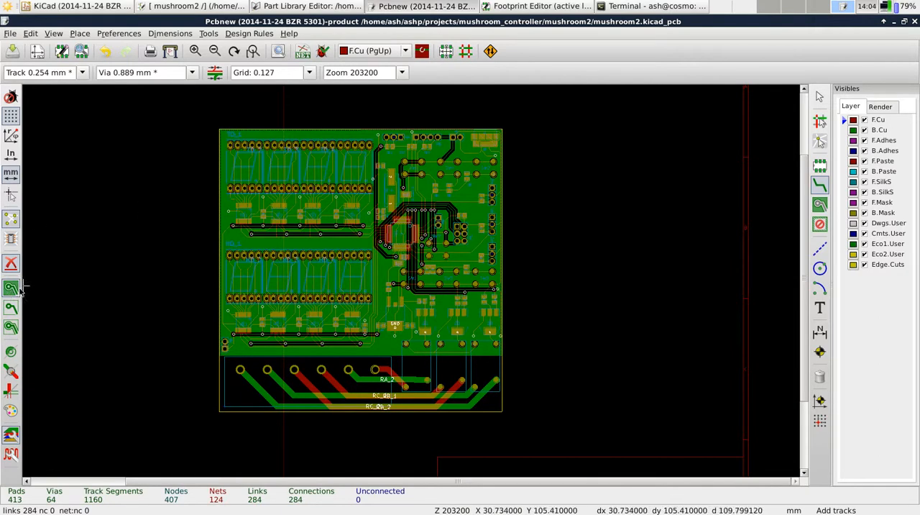
left_click(10, 307)
left_click(11, 288)
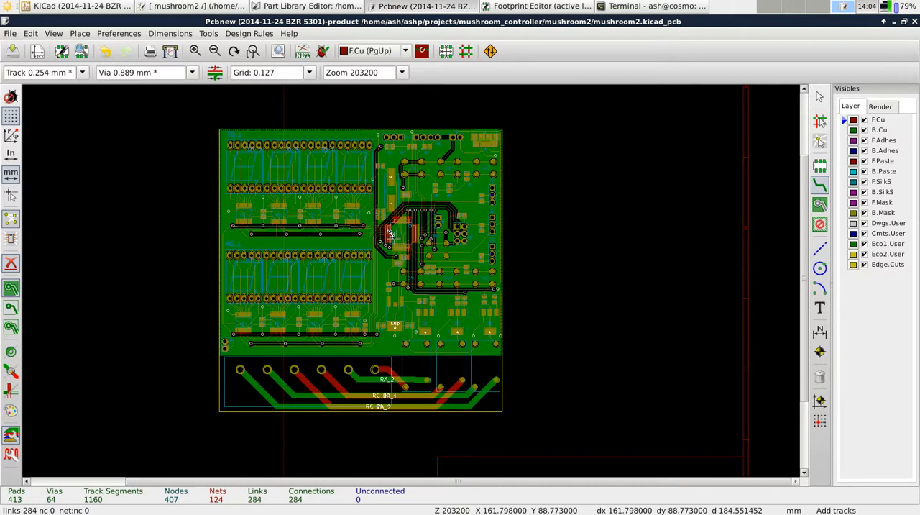
left_click(10, 308)
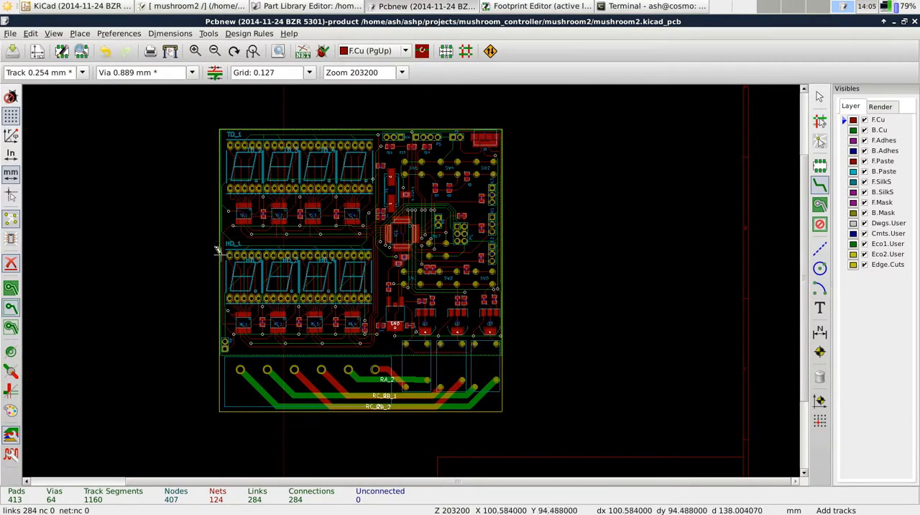
Open the Plot dialog, review the Gerber output directory, layers and options, and close it without plotting
left_click(11, 34)
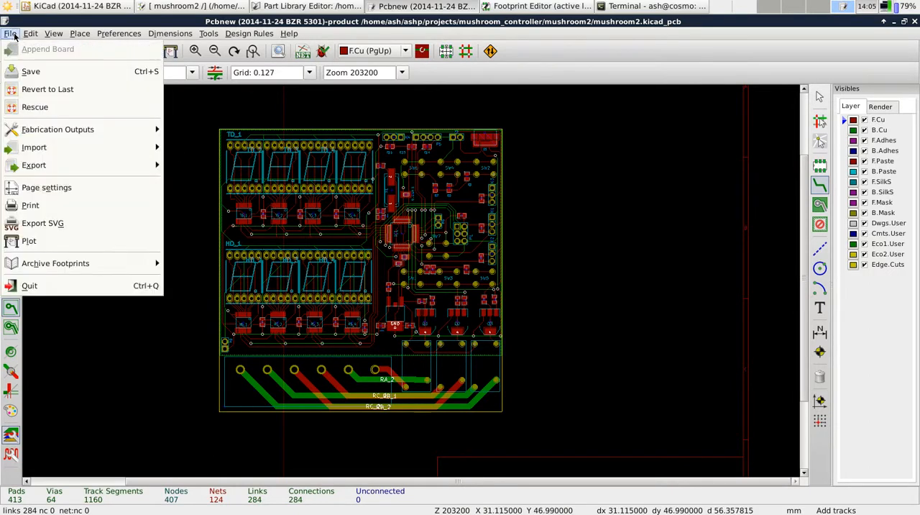
left_click(33, 240)
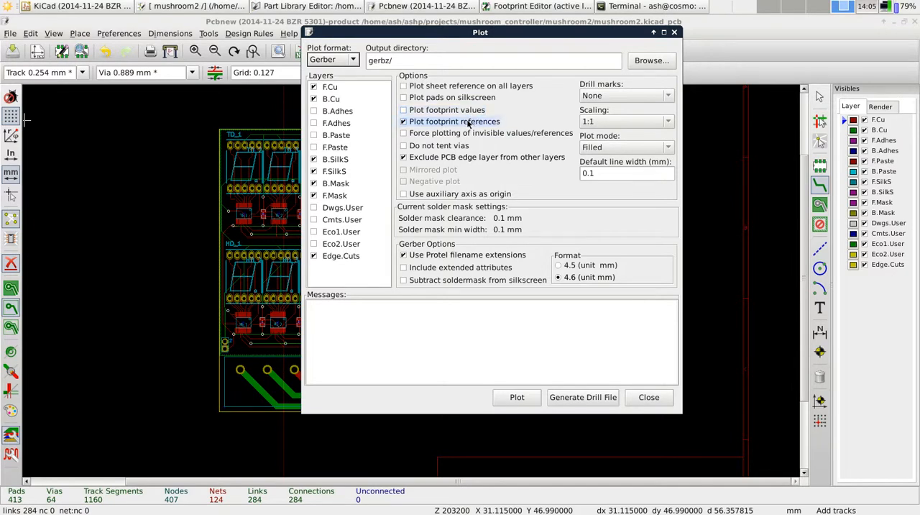
left_click(676, 33)
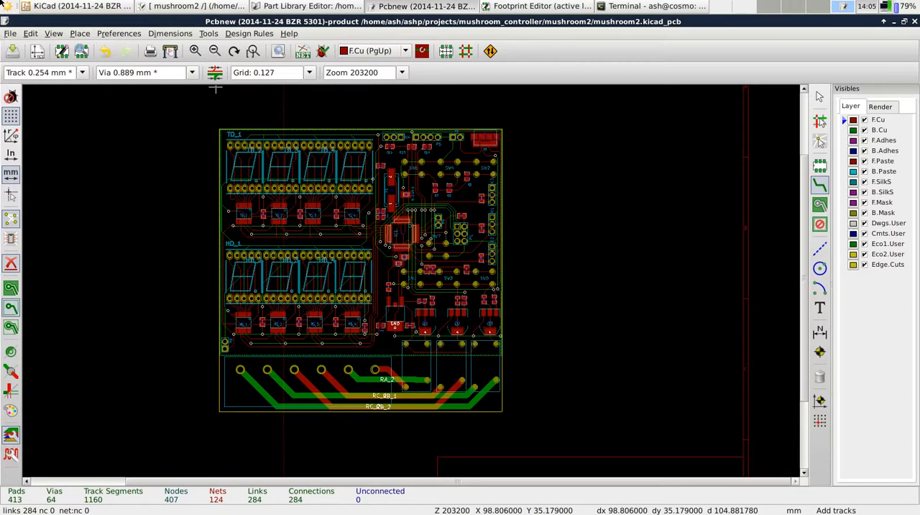
Open the web browser and load the online Gerber viewer at gerblook.org
left_click(3, 6)
left_click(4, 6)
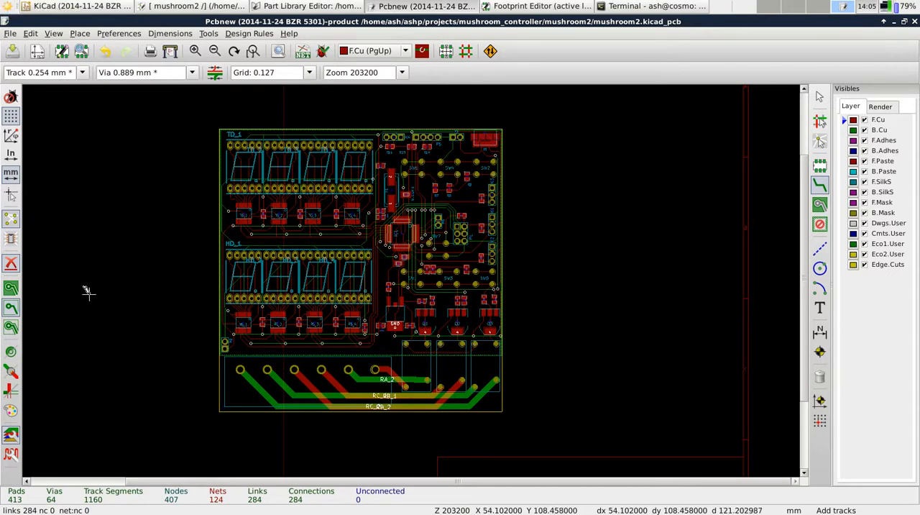
left_click(5, 5)
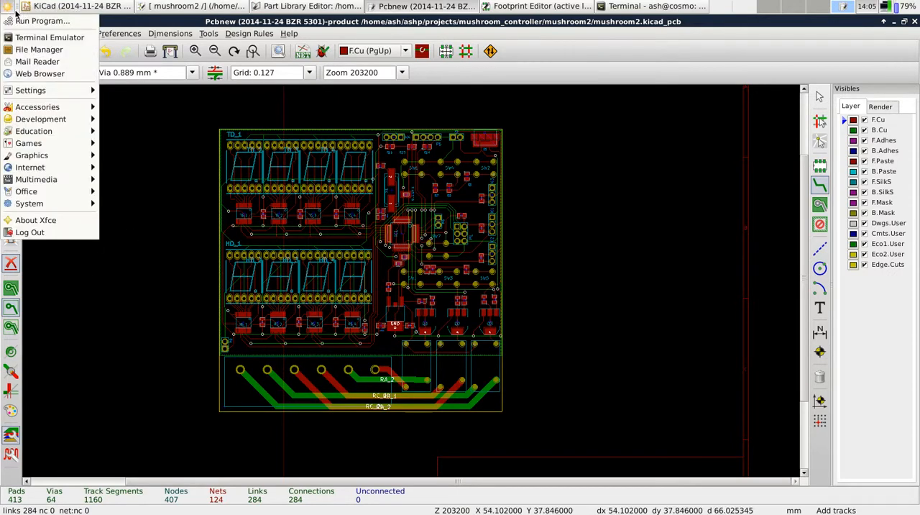
left_click(21, 71)
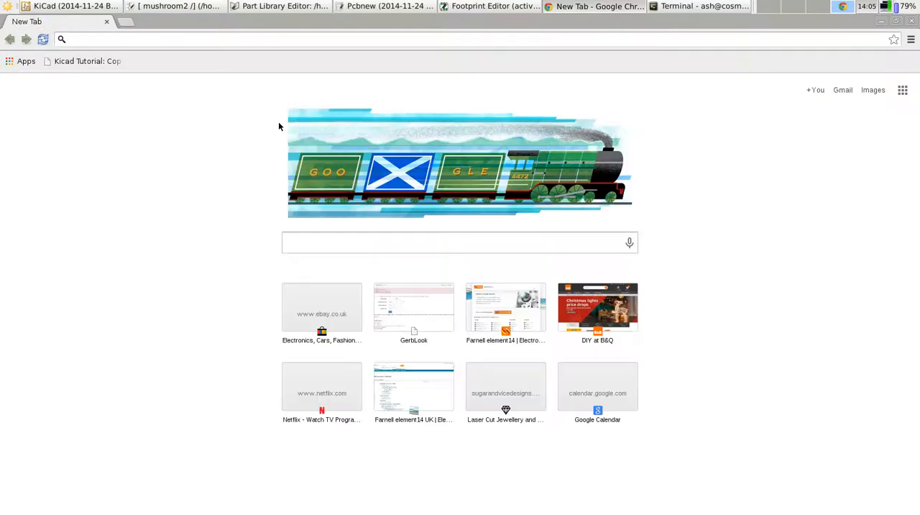
type("gerb")
key("Return")
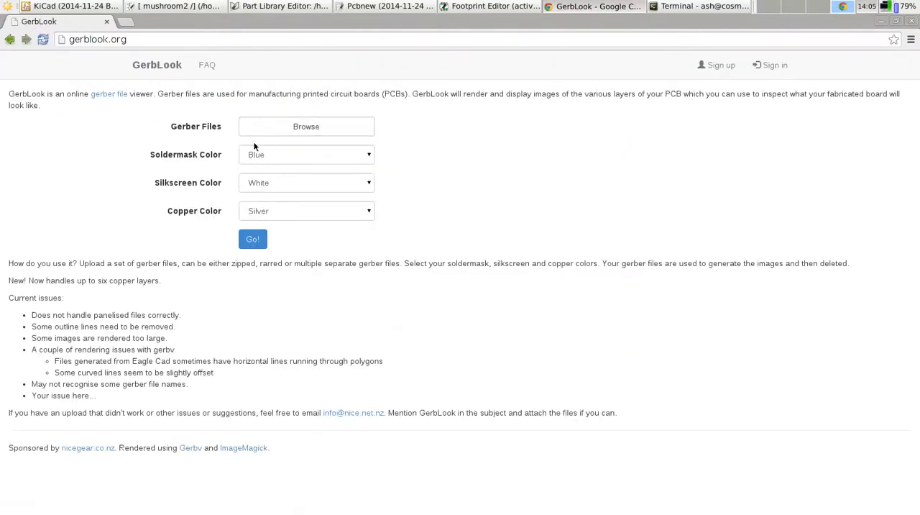
Upload gerbz.zip from the mushroom2 folder and render it with blue soldermask, white silkscreen and silver copper
left_click(287, 124)
left_click(348, 168)
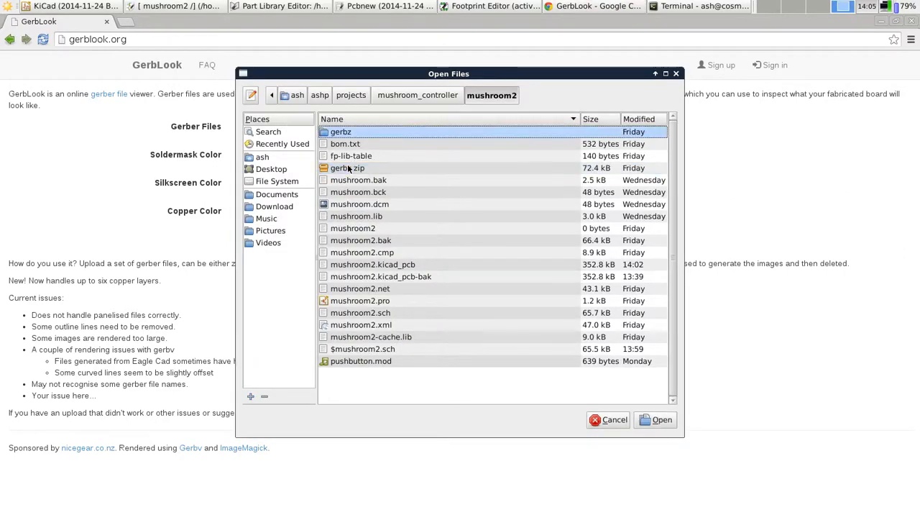
left_click(348, 168)
double_click(348, 169)
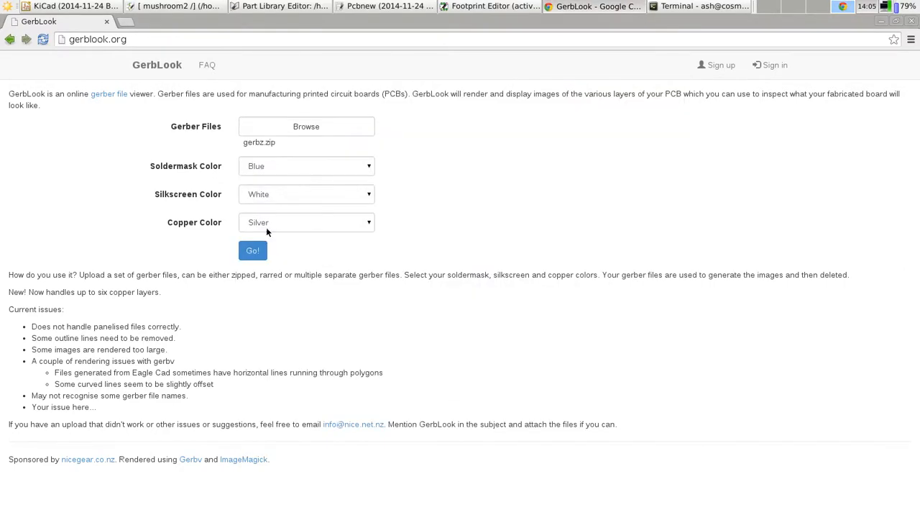
left_click(251, 256)
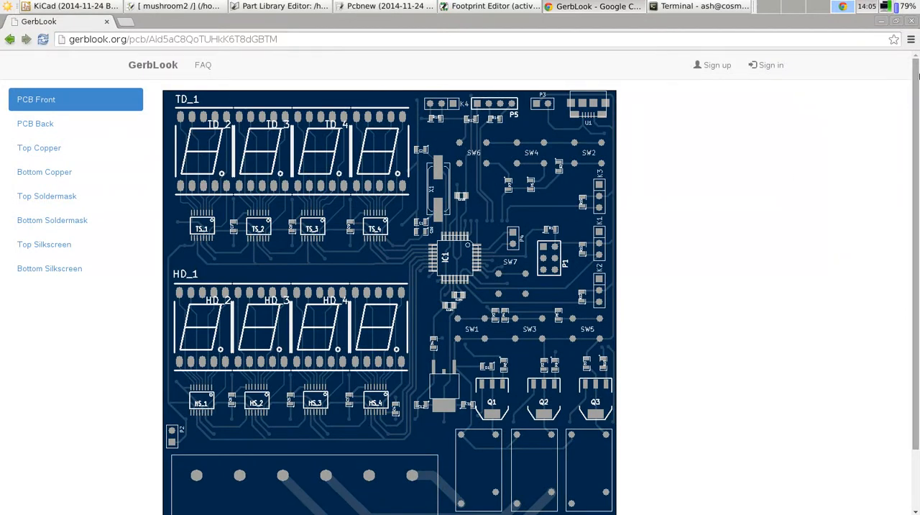
Examine the rendered PCB back, top copper and bottom copper images of the board
scroll(107, 165, "down", 1)
left_click(36, 120)
left_click(41, 87)
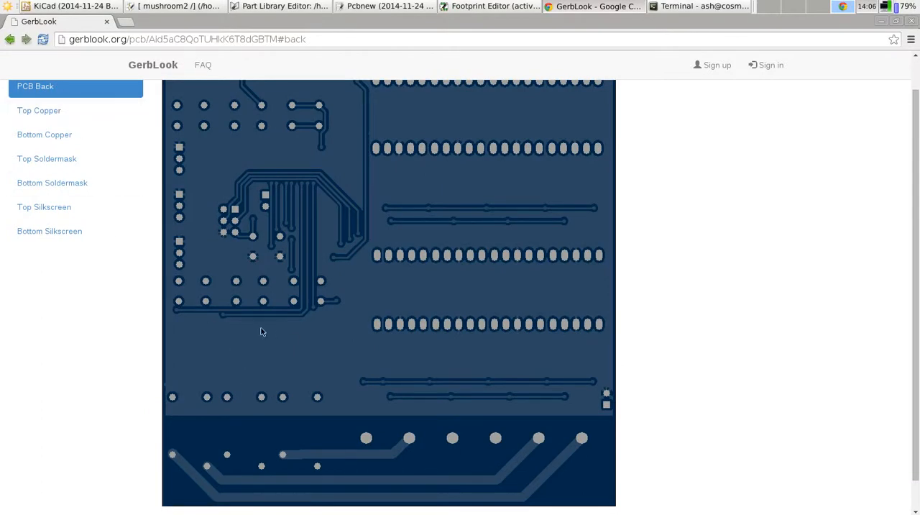
left_click(61, 112)
left_click_drag(919, 210, 917, 181)
left_click(53, 170)
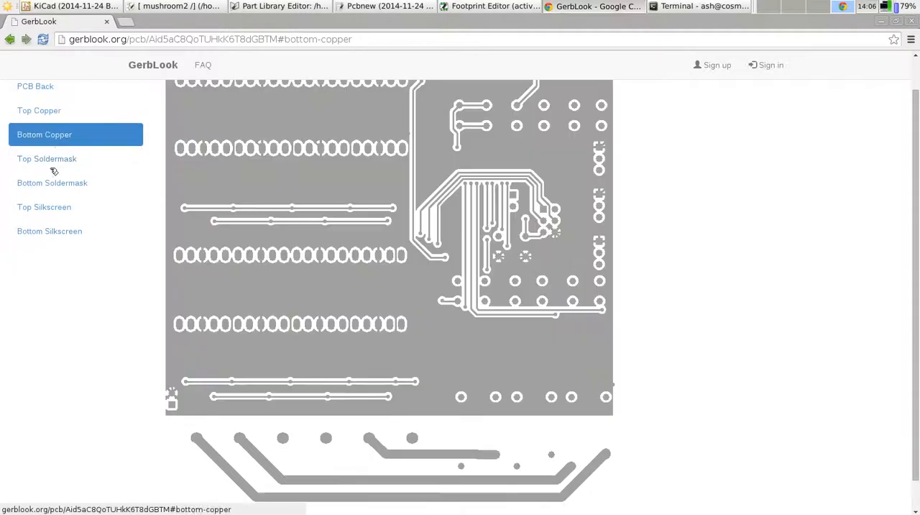
Examine the board's top and bottom soldermask and silkscreen images, and return to the copper and PCB back images
left_click_drag(918, 222, 918, 165)
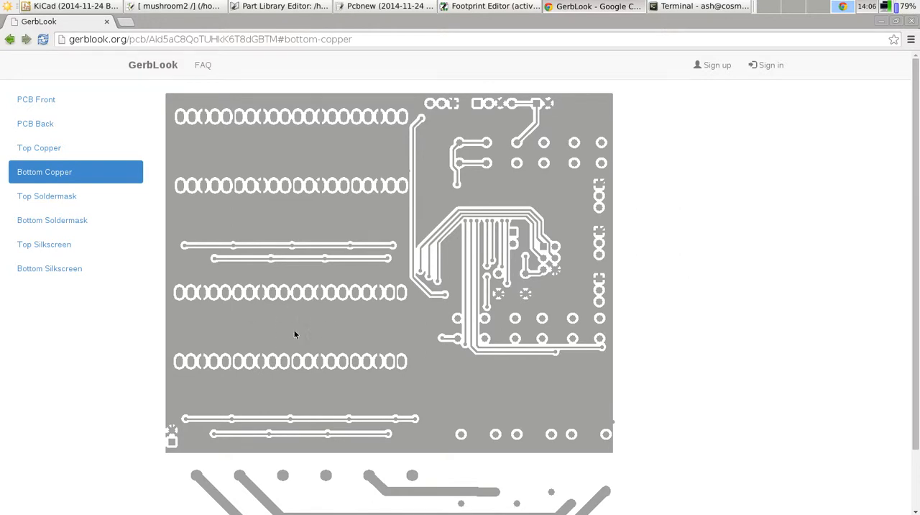
left_click(75, 196)
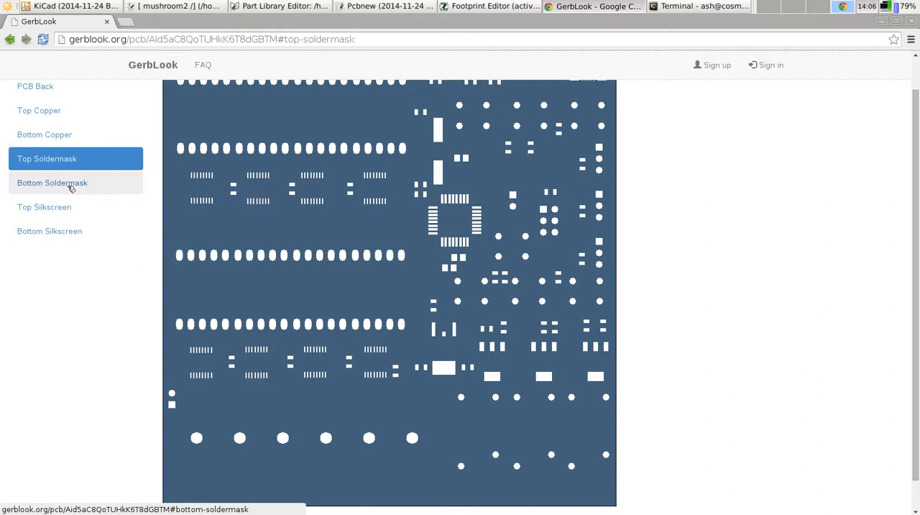
left_click(71, 189)
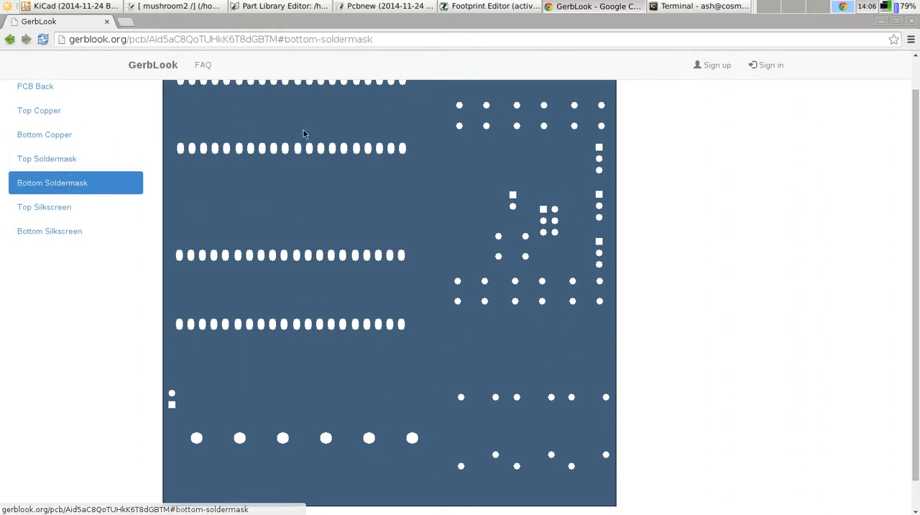
left_click(64, 208)
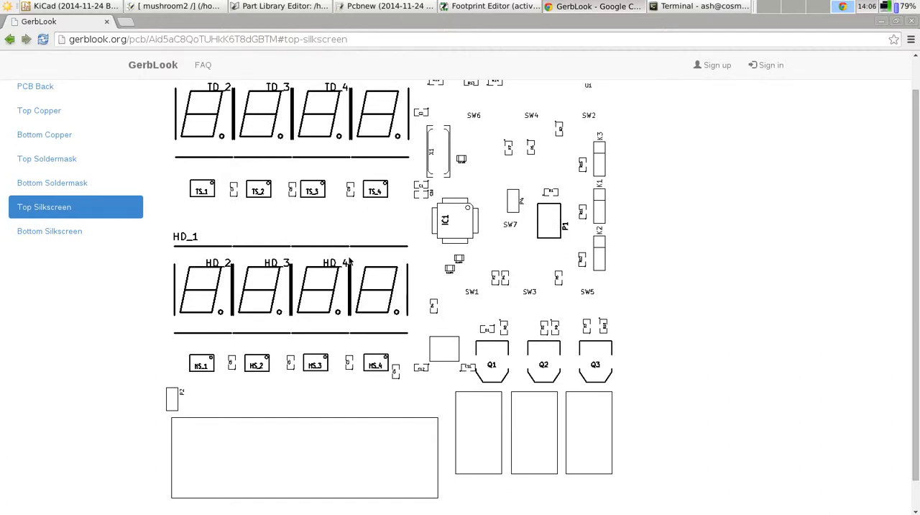
left_click(132, 230)
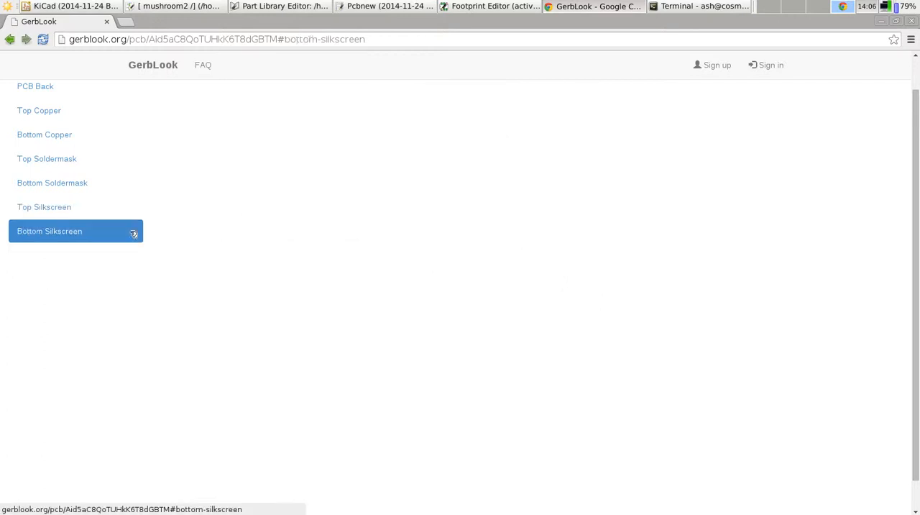
left_click(72, 114)
left_click(50, 87)
Switch to the mushroom2 board layout in Pcbnew and open a new terminal window over it
left_click(362, 6)
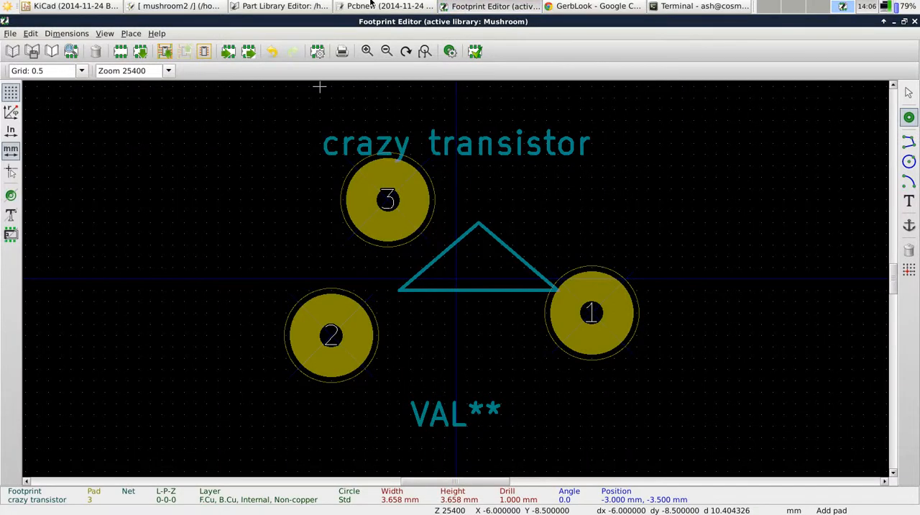
left_click(370, 5)
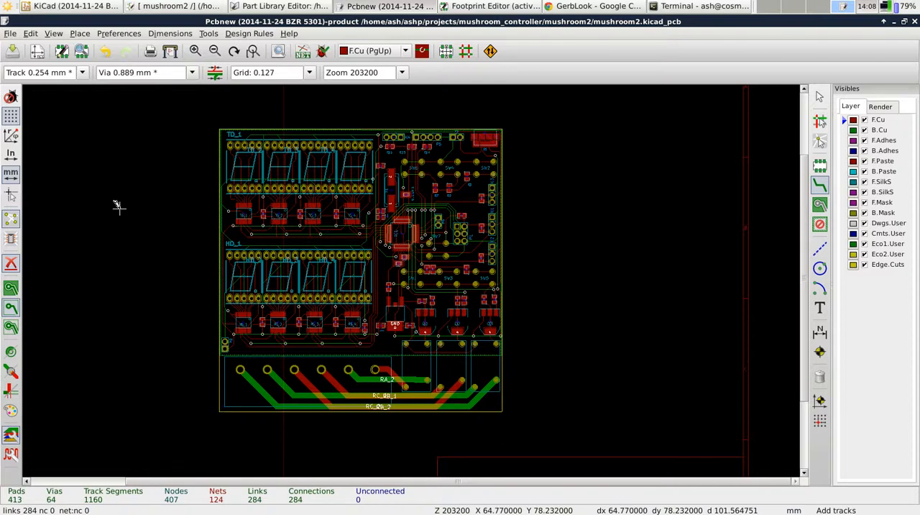
left_click(5, 6)
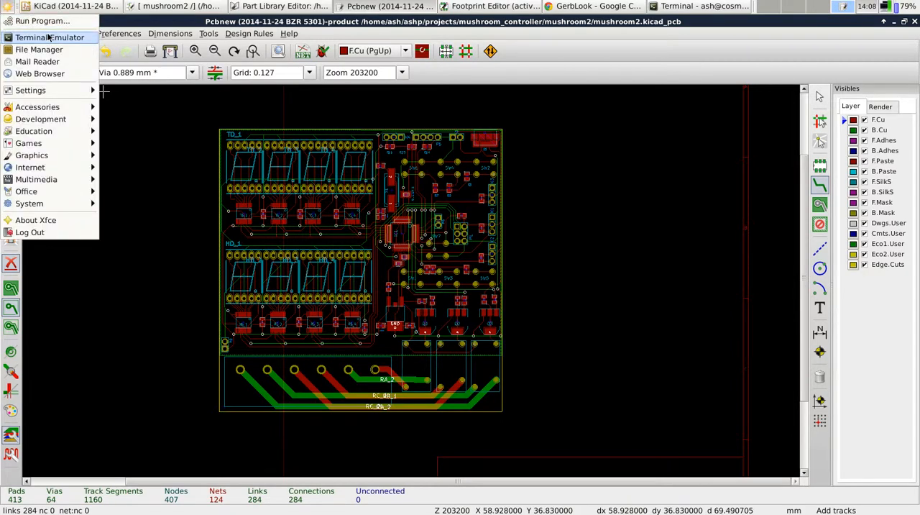
left_click(49, 37)
left_click_drag(117, 23, 459, 56)
Open .config/kicad/fp-lib-table in vim and maximize the terminal window
type("vi")
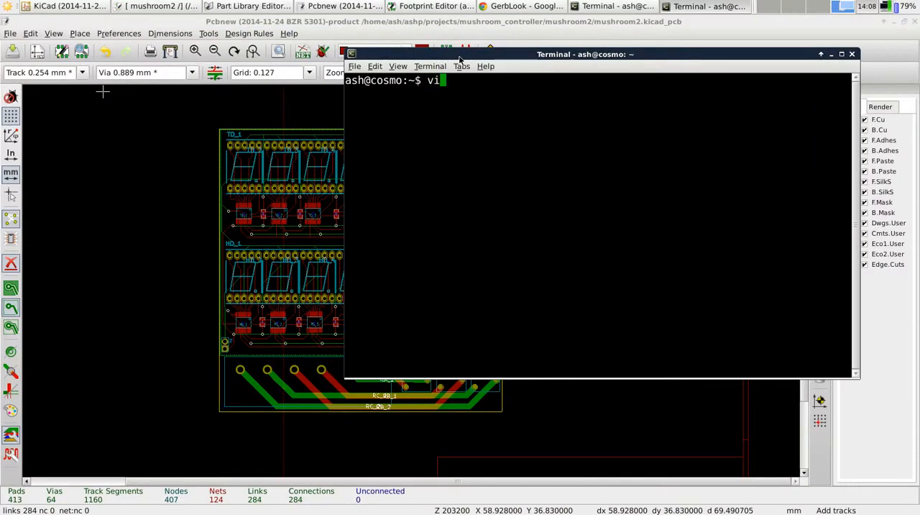
type("m .config/kicad/fp-lib-table")
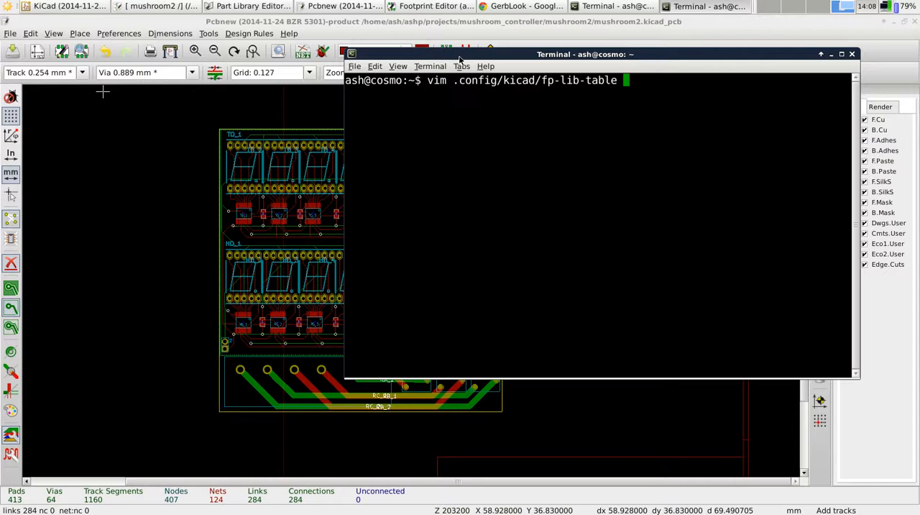
key("Return")
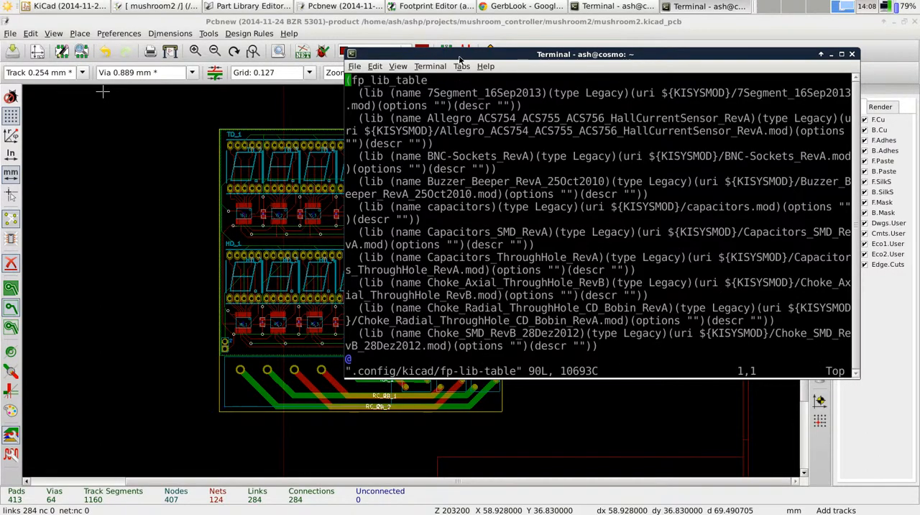
double_click(459, 54)
Examine the footprint library entries in fp-lib-table, especially the ${KISYSMOD} path of the 7Segment_16Sep2013 library
key("Down")
key("Down")
key("Down")
key("Down")
key("Down")
key("Down")
key("Down")
key("Down")
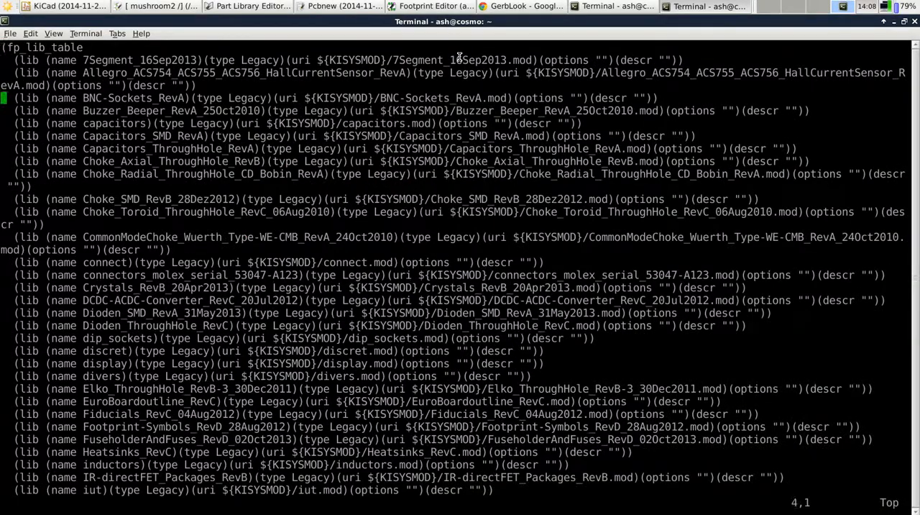
key("Down")
key("Down")
key("Up")
key("Right")
key("Right")
key("Right")
key("Right")
key("Right")
key("Right")
key("Right")
key("Right")
key("Right")
key("Right")
key("Right")
key("Right")
key("Right")
key("Up")
key("Up")
key("Up")
key("Up")
key("Up")
key("Up")
key("Up")
key("Up")
key("Up")
key("Down")
key("Up")
key("Down")
key("b")
key("b")
key("b")
key("Right")
key("Right")
key("Right")
key("Right")
key("Right")
key("Right")
key("Right")
key("Right")
key("Right")
key("Right")
key("Right")
key("Right")
key("Right")
key("Right")
key("Right")
key("Right")
key("Right")
key("Right")
key("Right")
left_click_drag(341, 60, 518, 61)
left_click(487, 59)
mouse_move(334, 60)
left_mouse_down()
mouse_move(378, 60)
mouse_move(328, 60)
left_mouse_up()
left_click(327, 60)
Quit vim without saving and switch to the other terminal, which is in the Videos folder
type(":q")
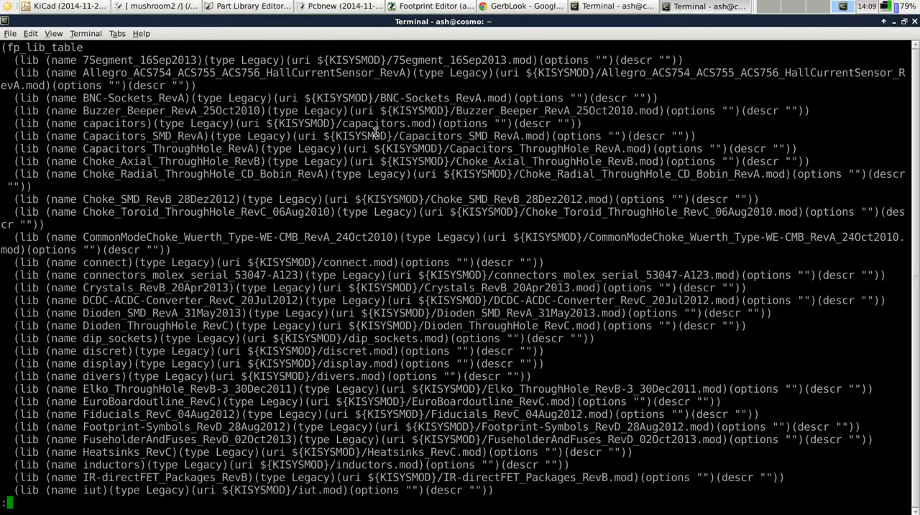
key("Return")
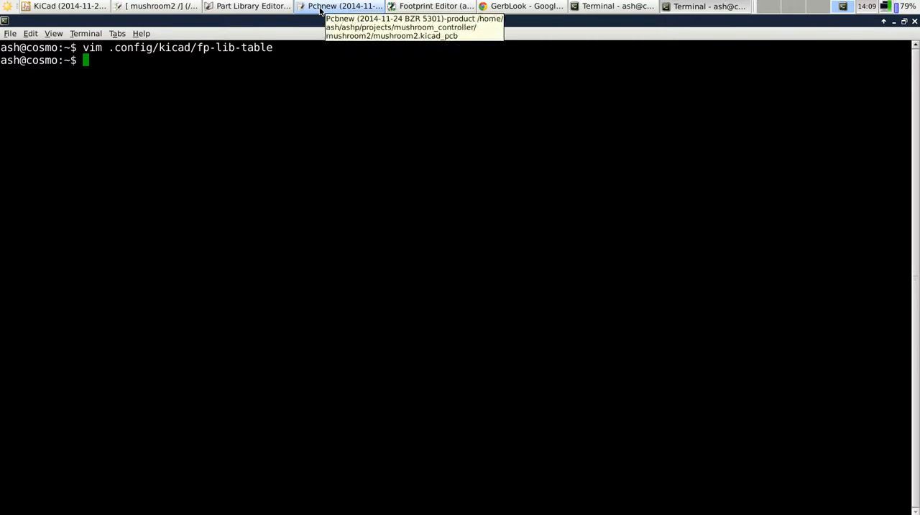
left_click(616, 6)
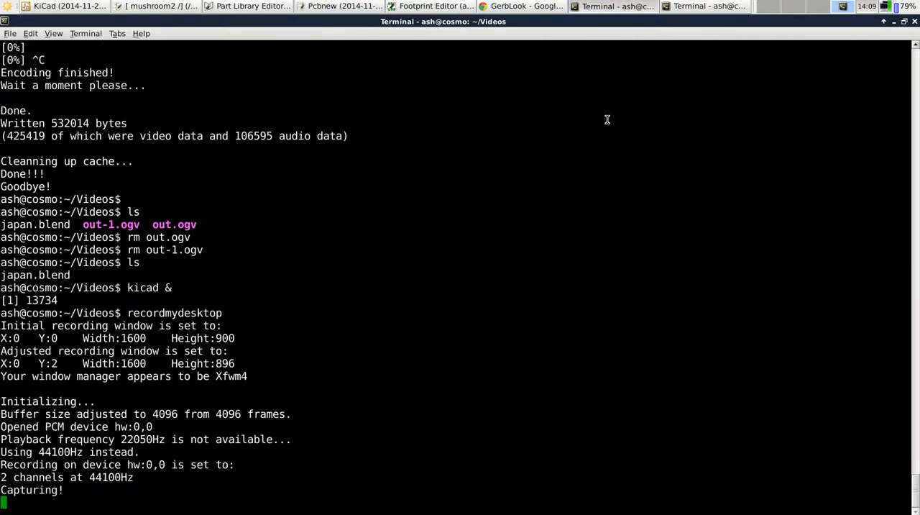